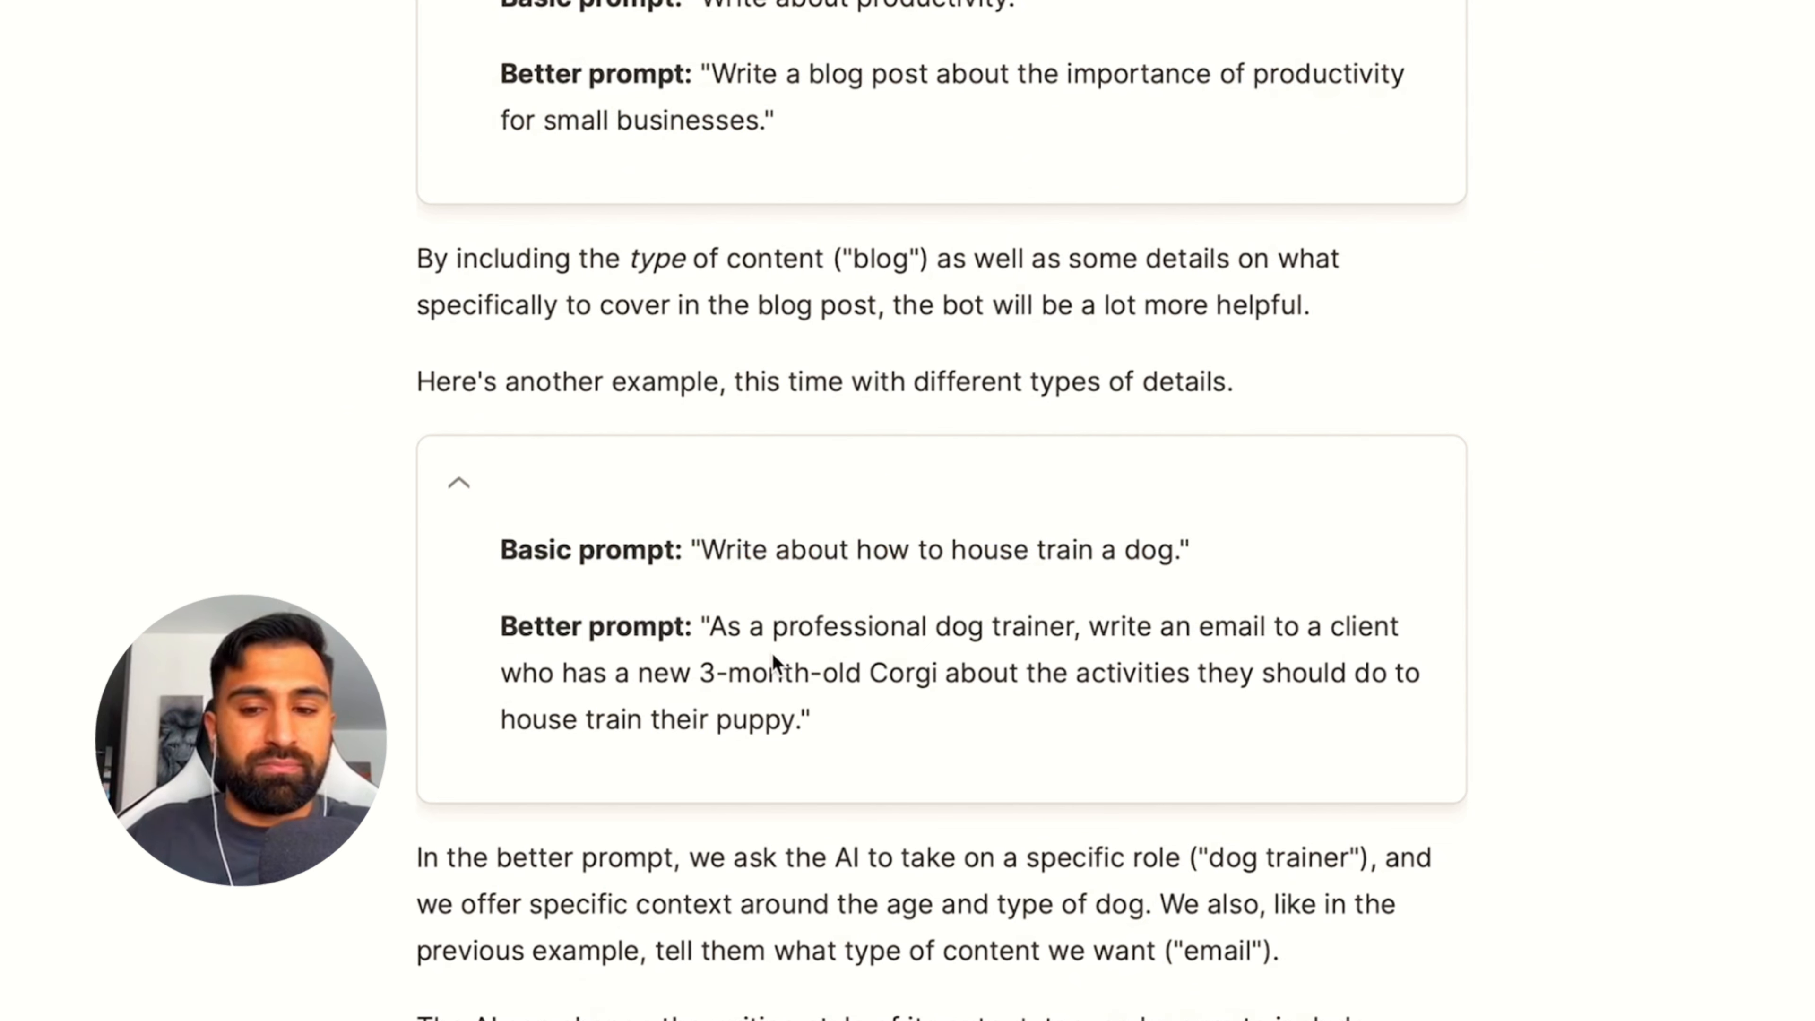
drag(722, 627, 960, 650)
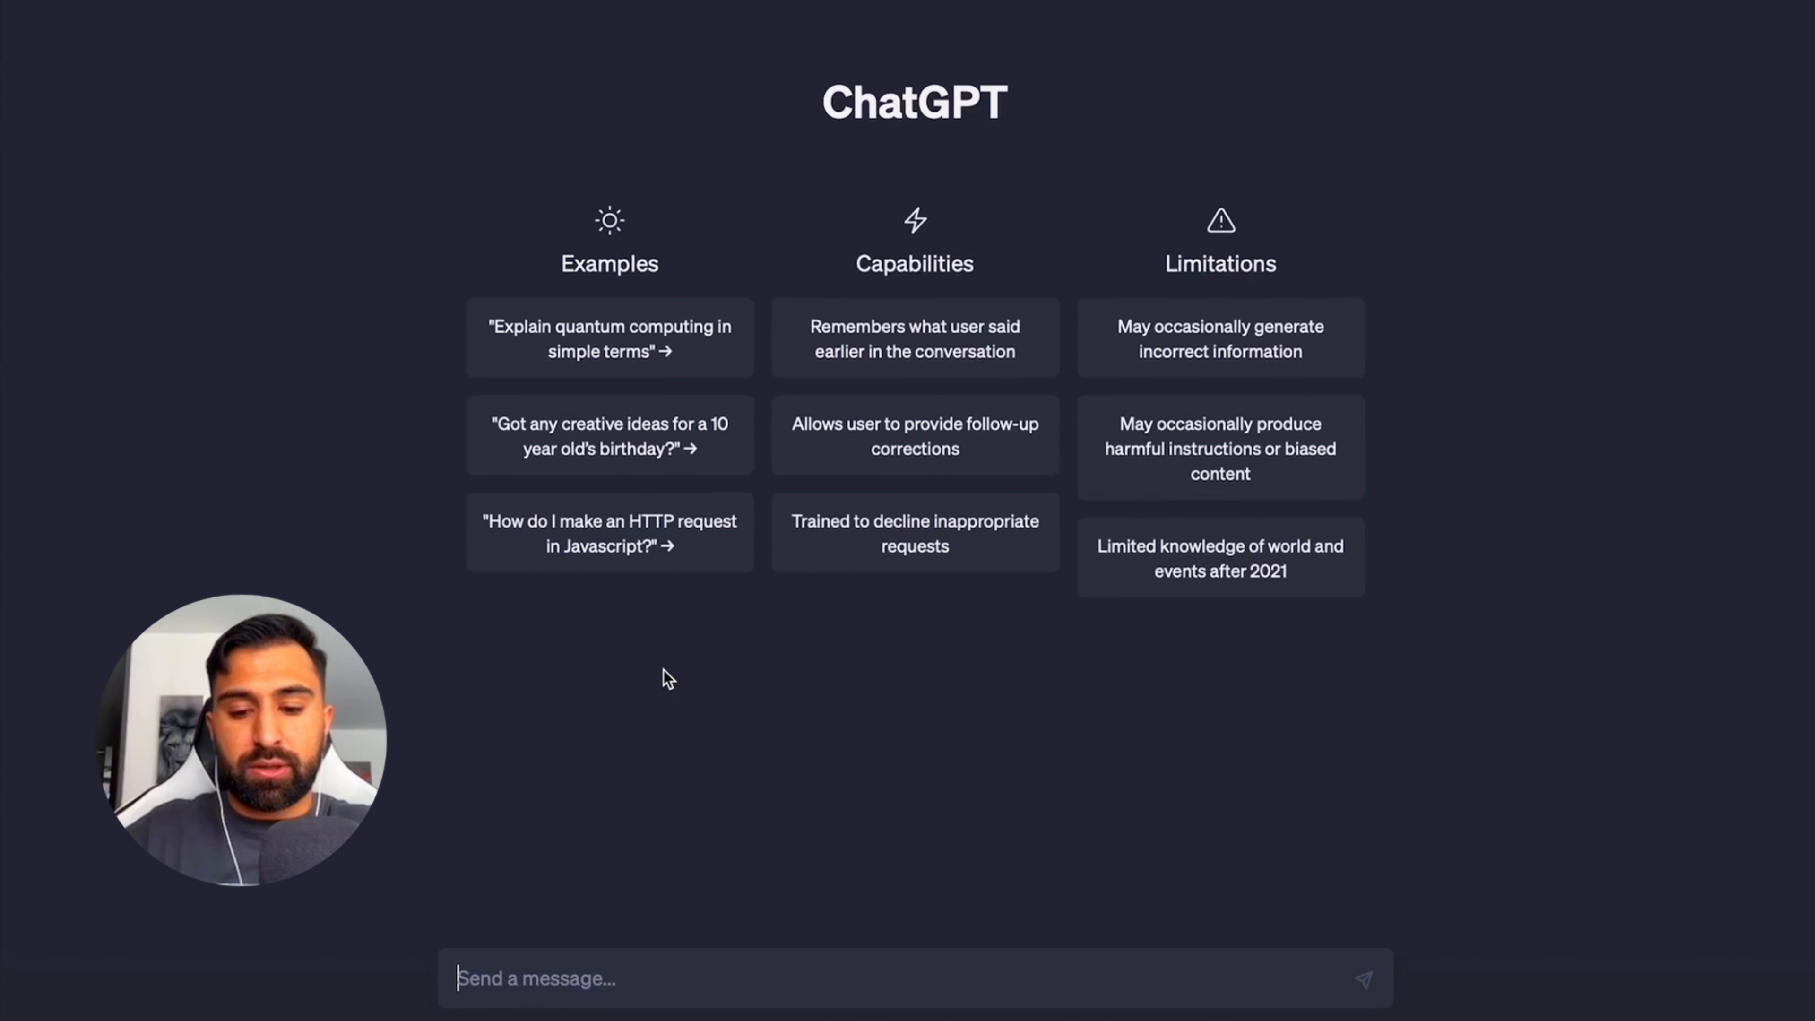
- In ChatGPT, enter the prompt opening "You are a LinkedIn expert. Create 10 content ideas that will add massive value to my audience"
text(are a L)
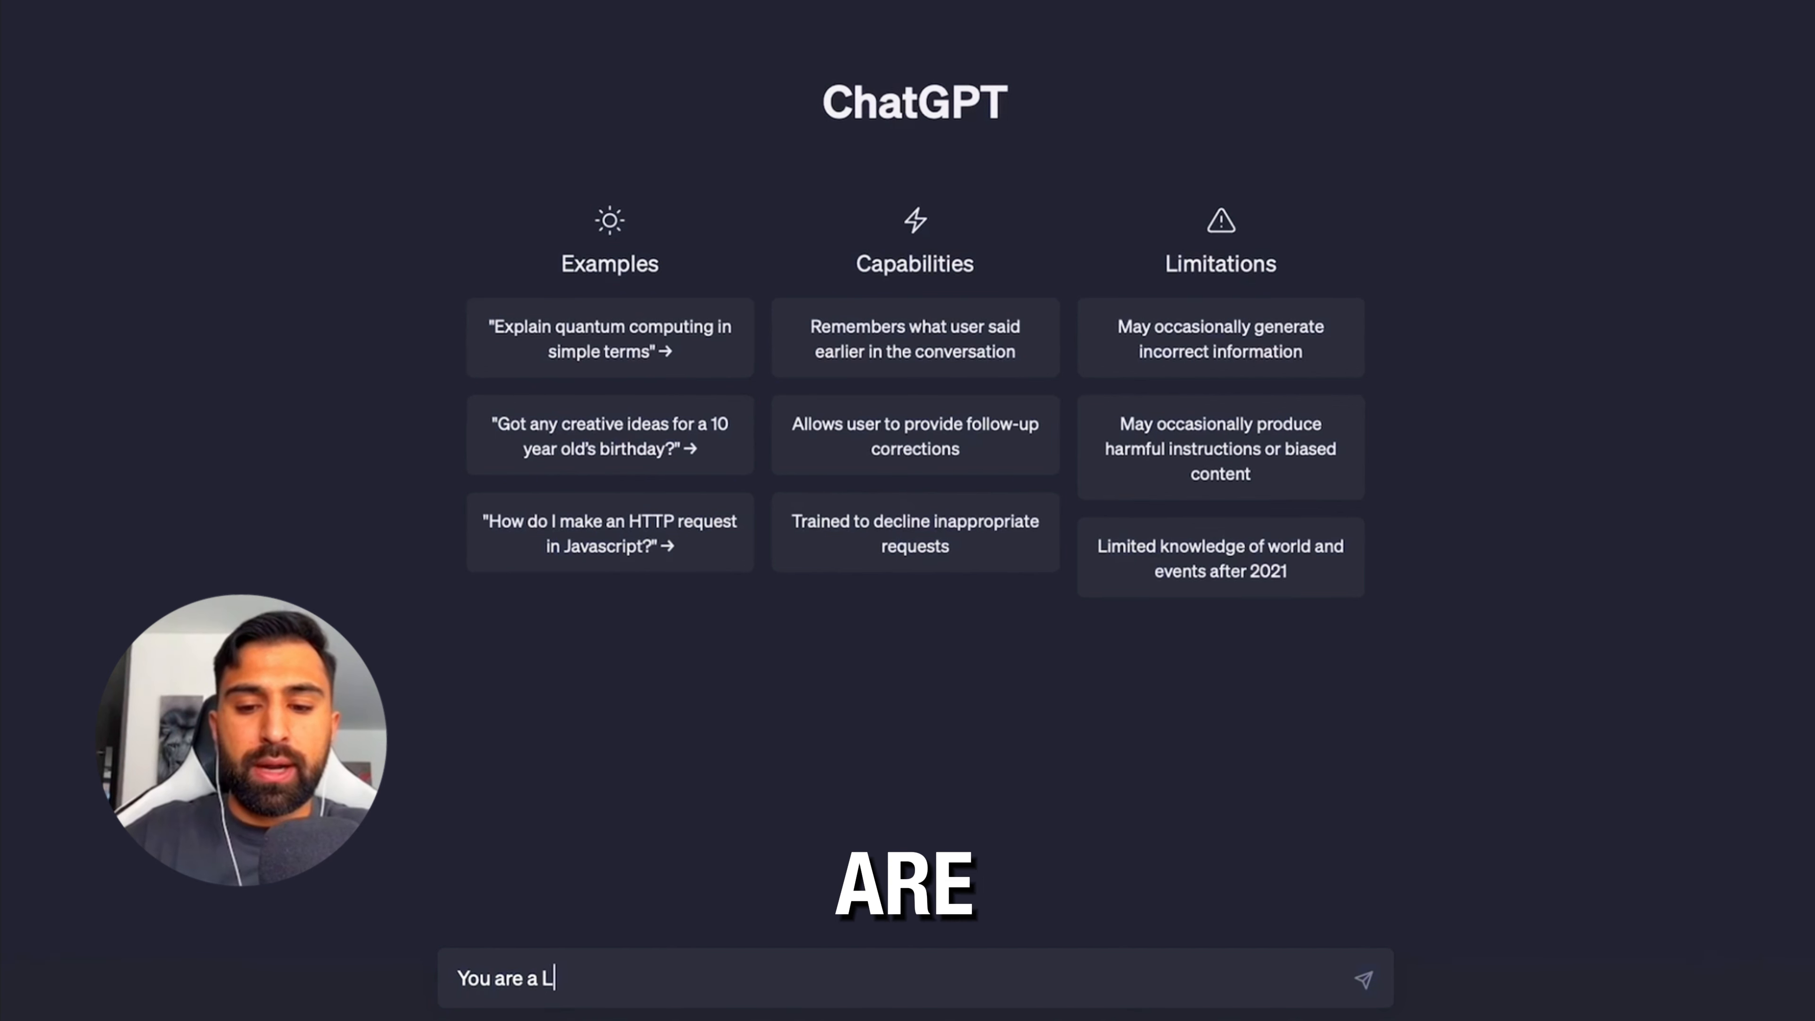
text(inkedIn expert. C)
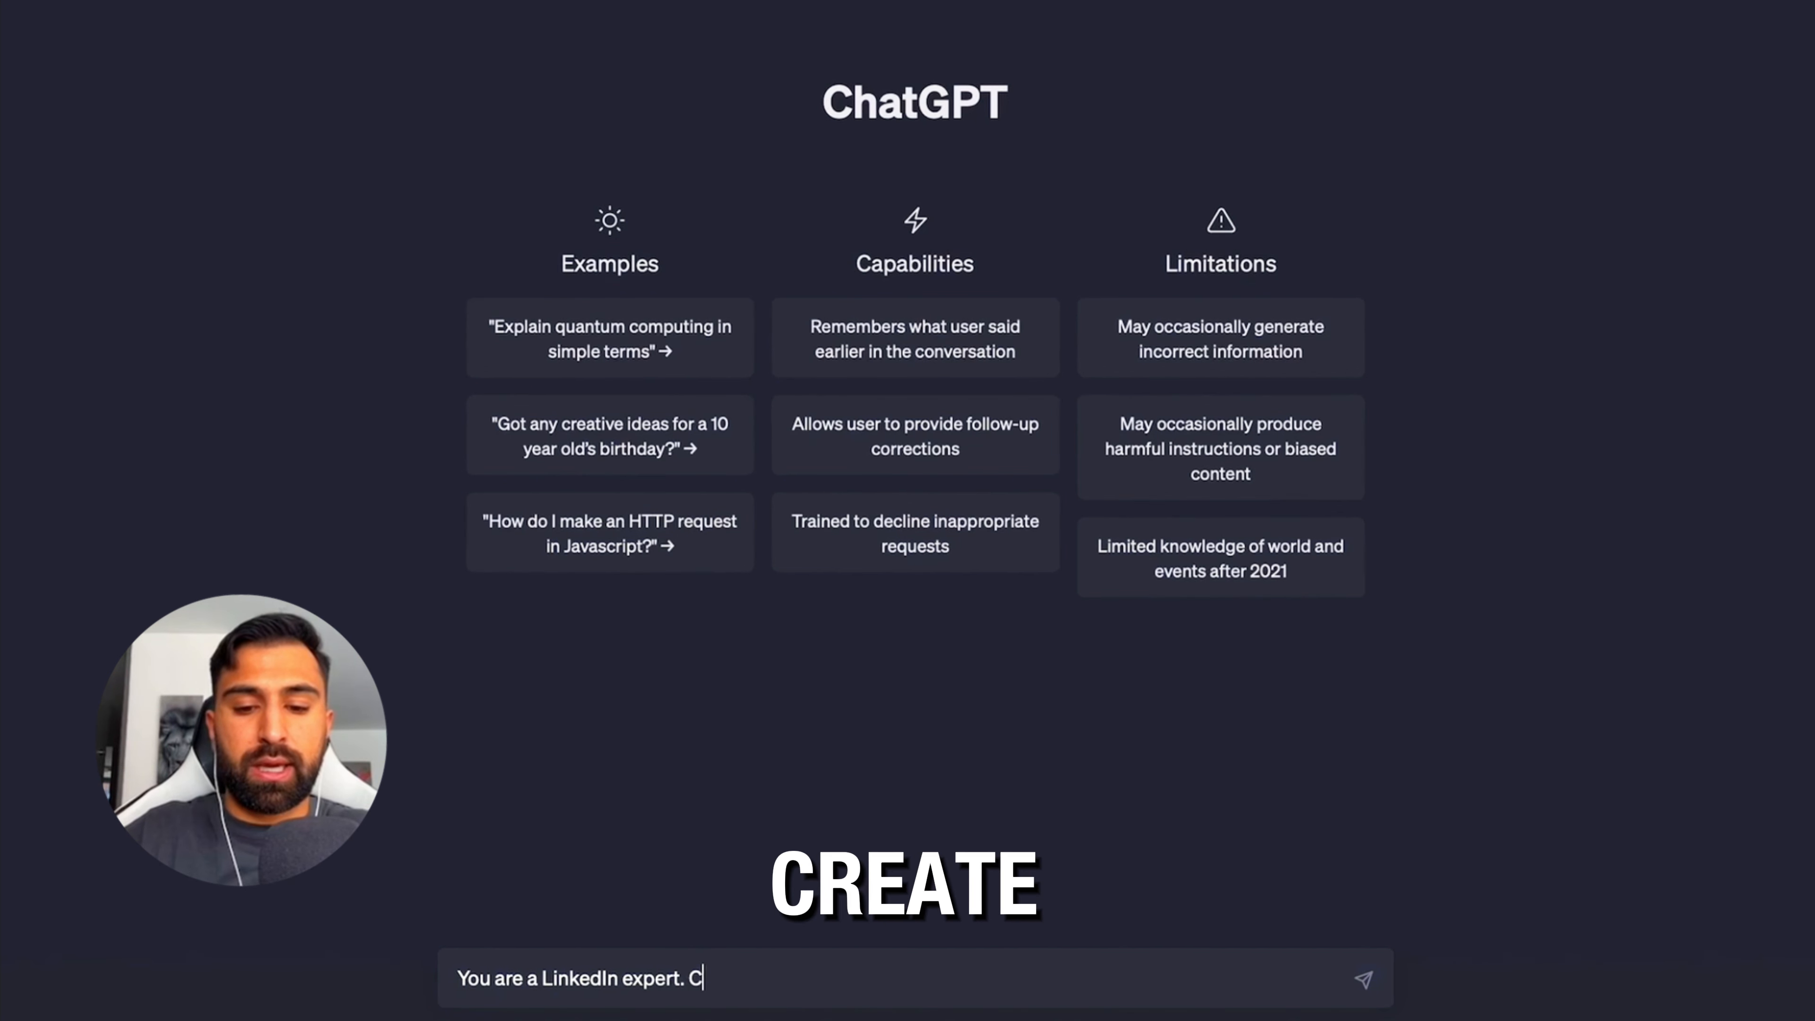
text(reate 10 conten)
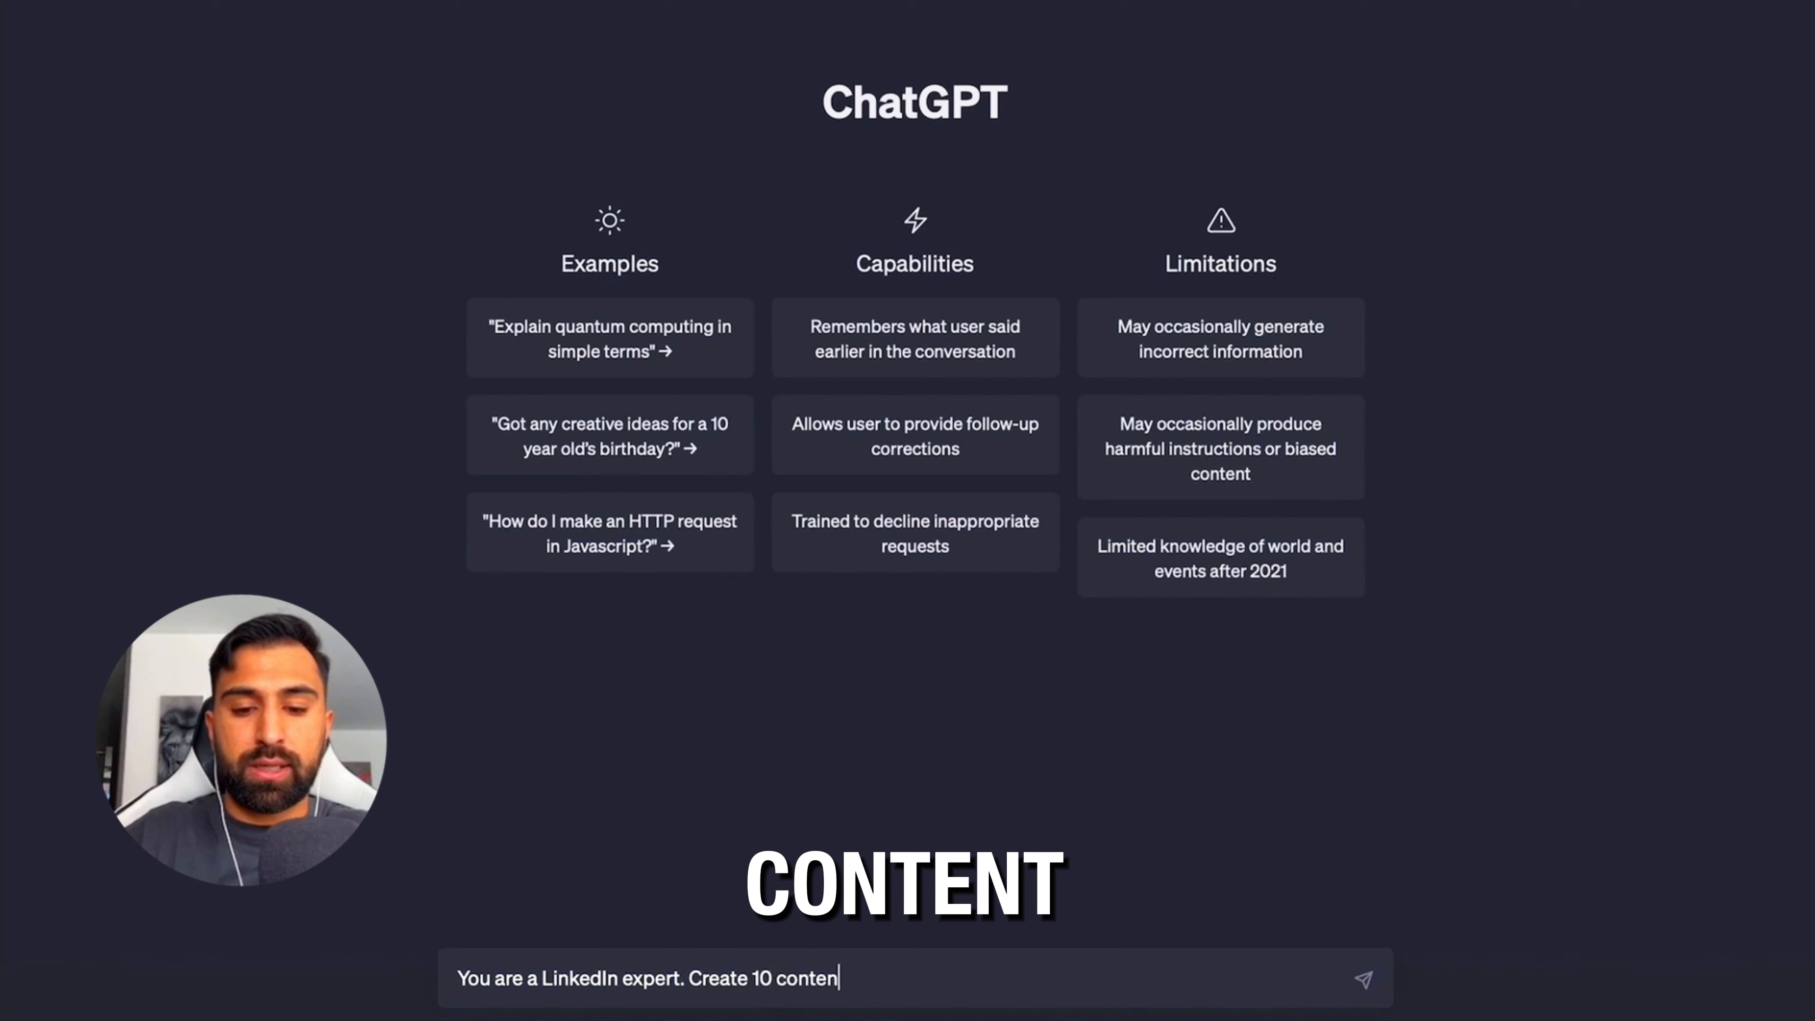
text(t ideas that )
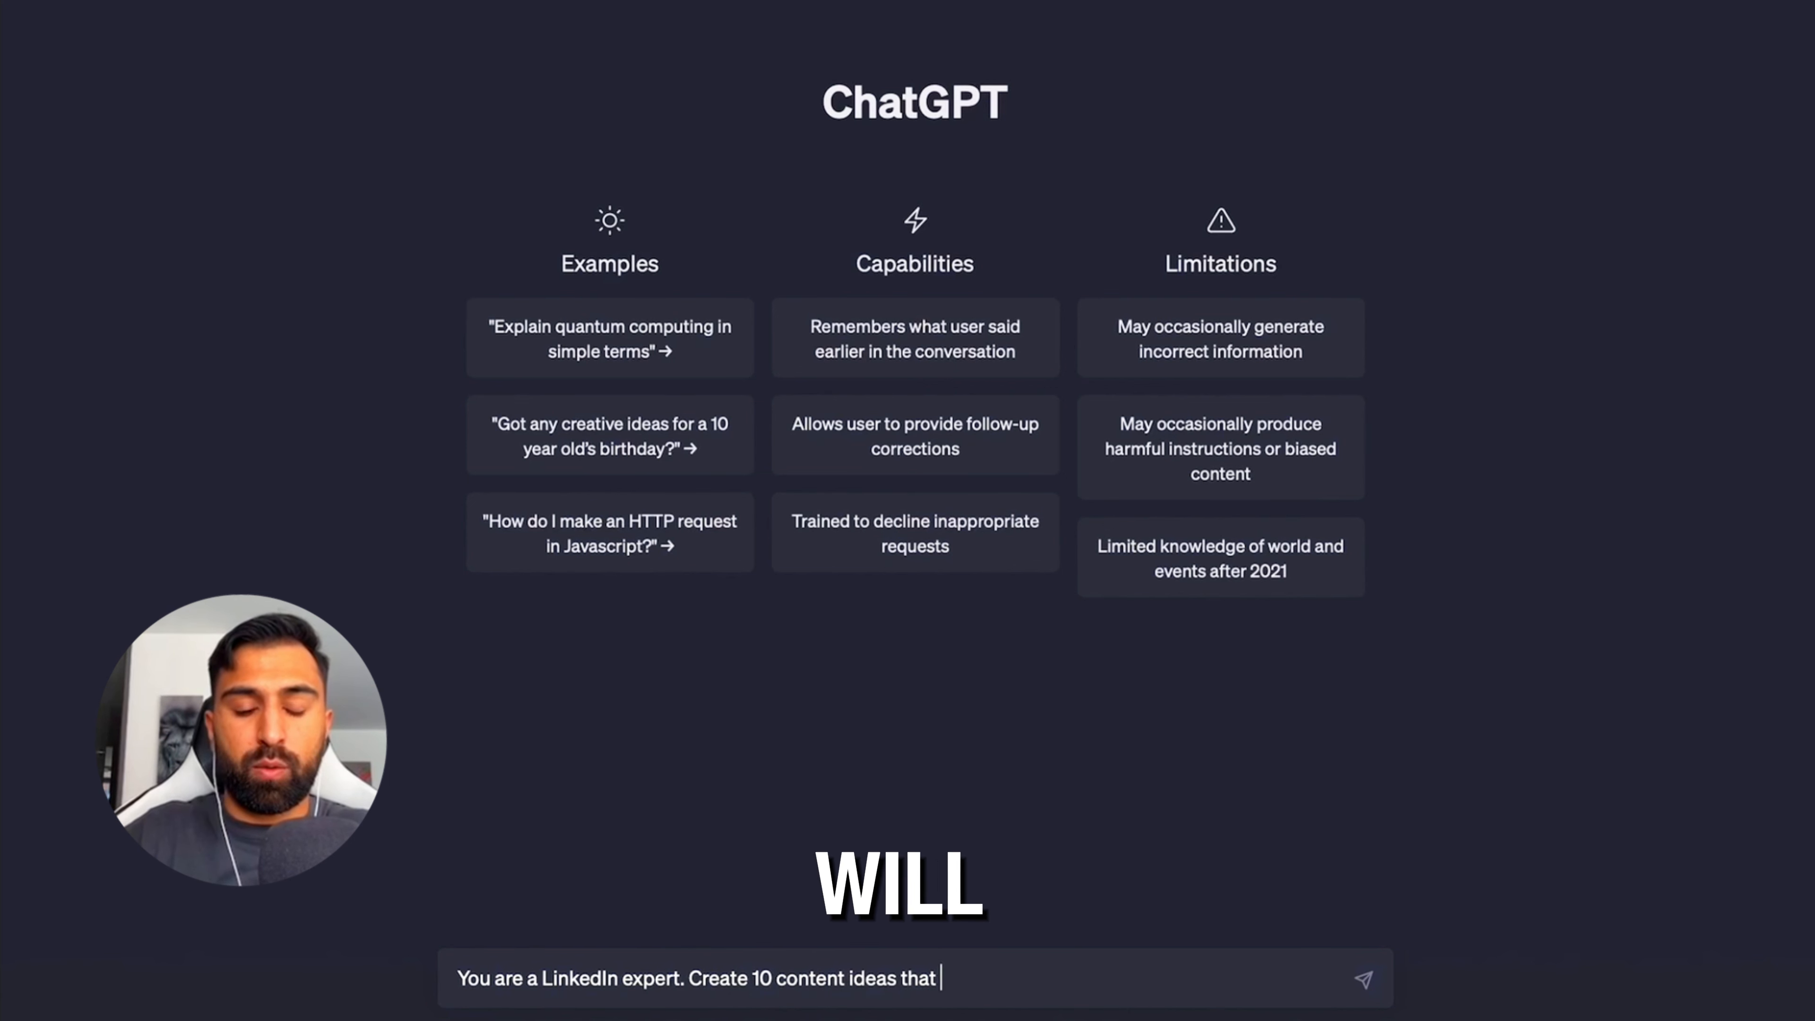
text(will add massive )
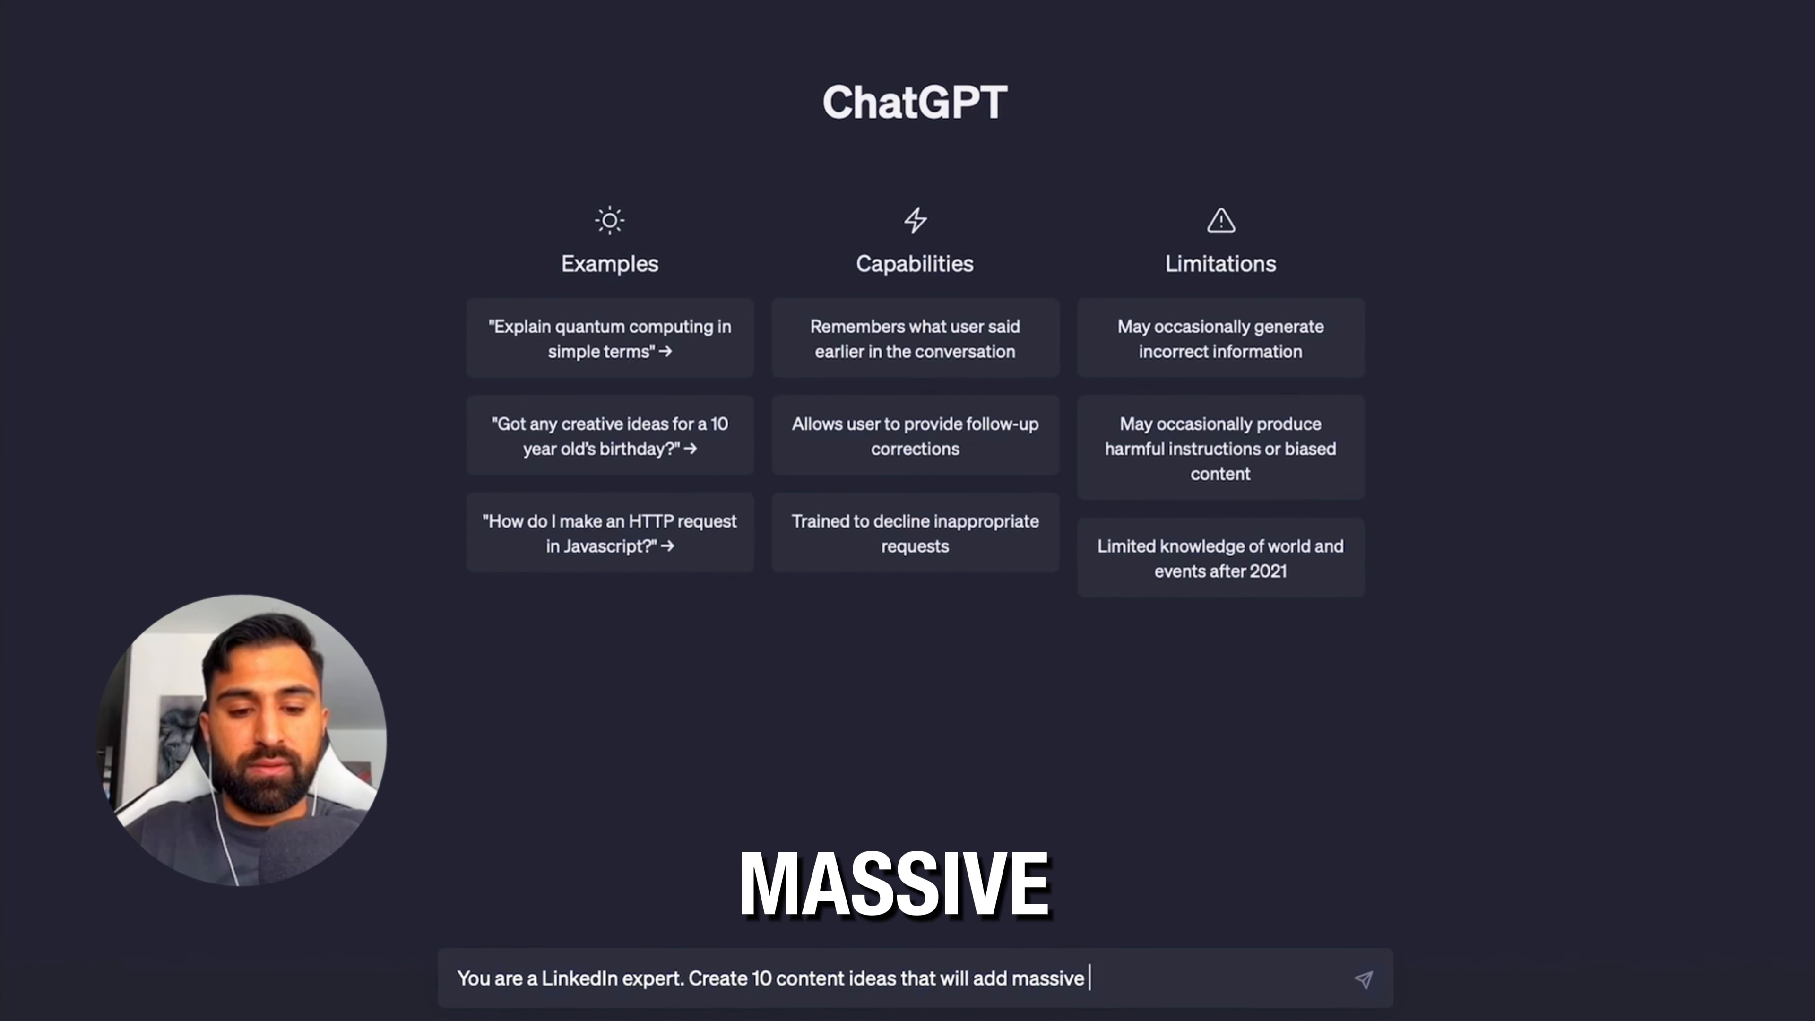
text(value to my audience)
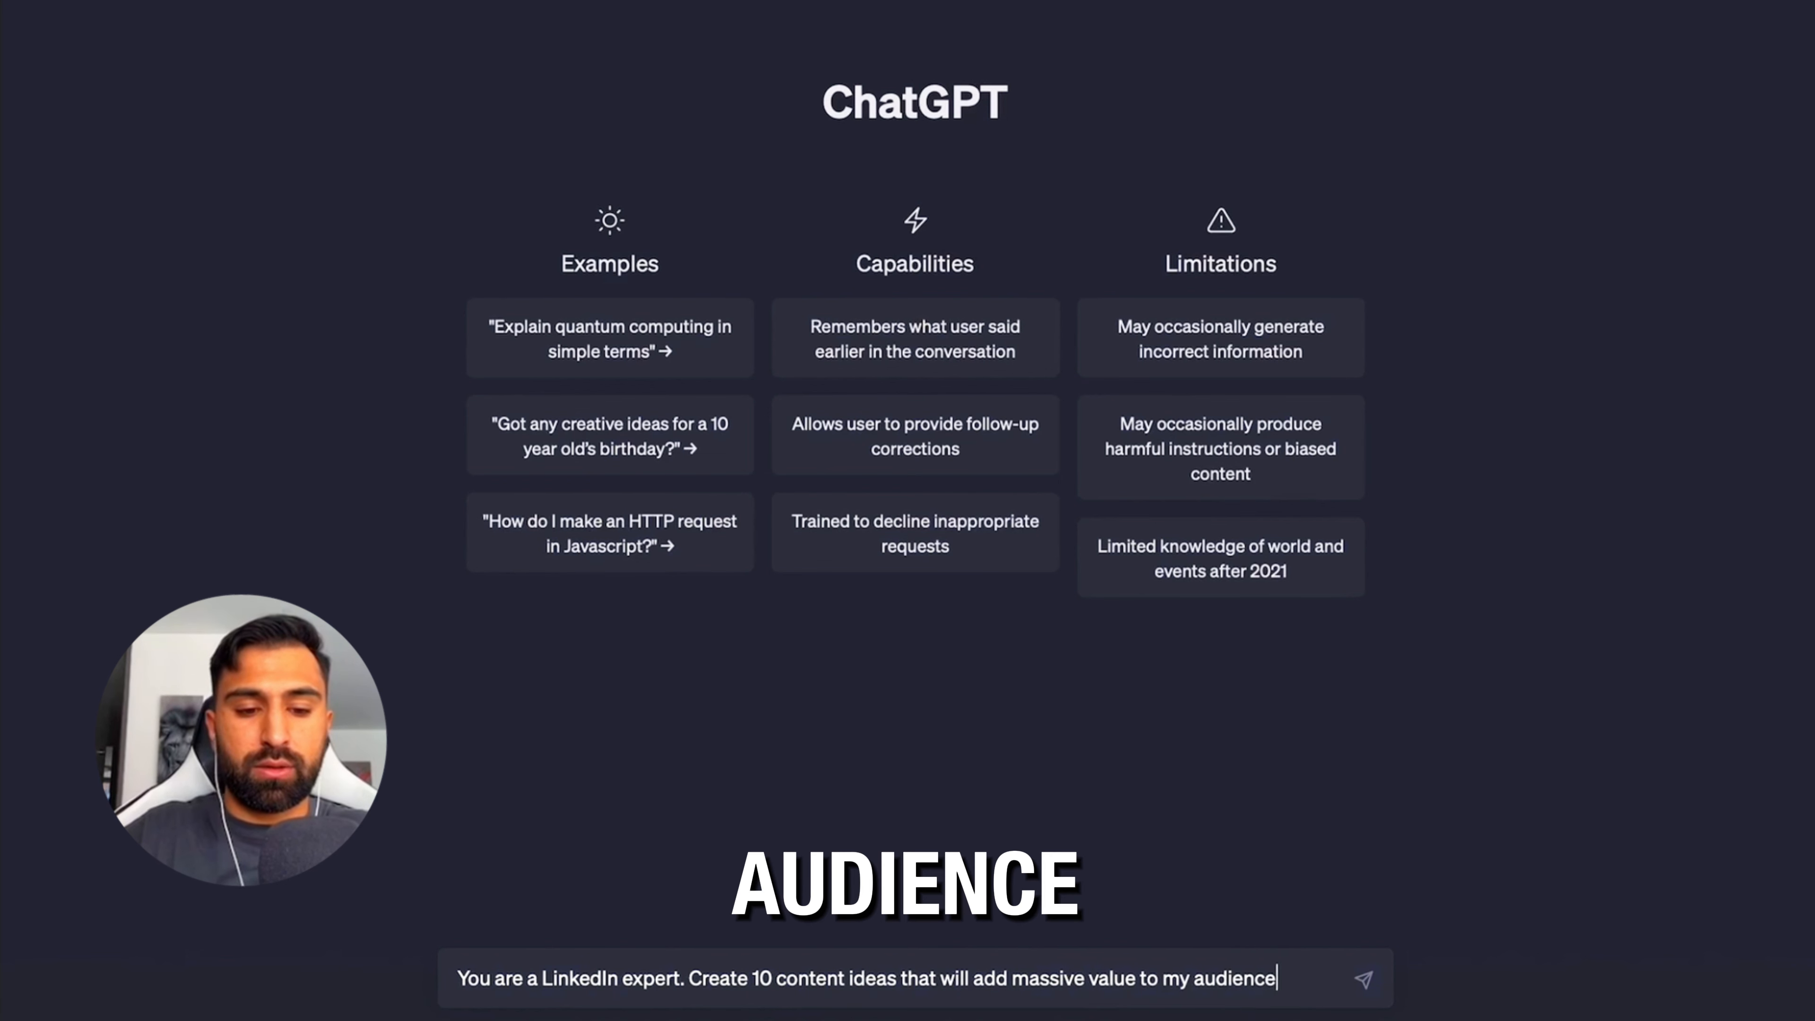
- Continue the prompt with "which are coaches and consultants looking to get more clients for their business. Make the topics exciting and"
text( which are coaches and)
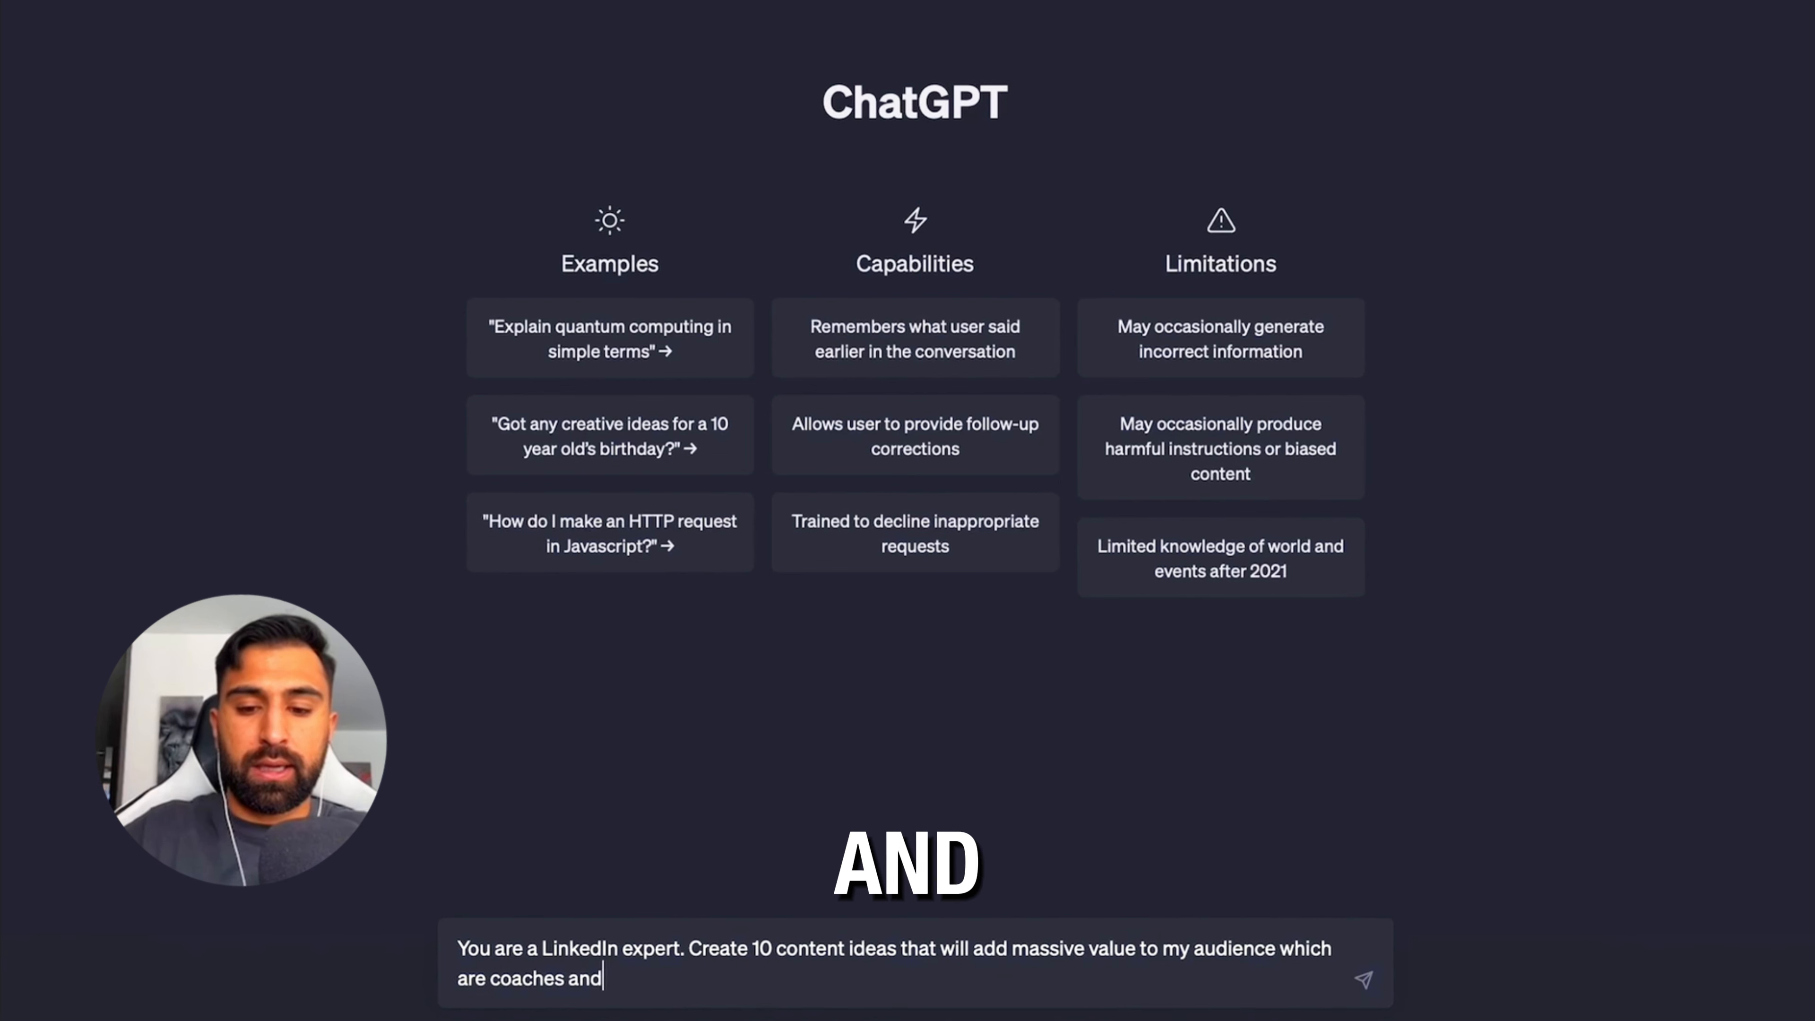
text( consultants looki)
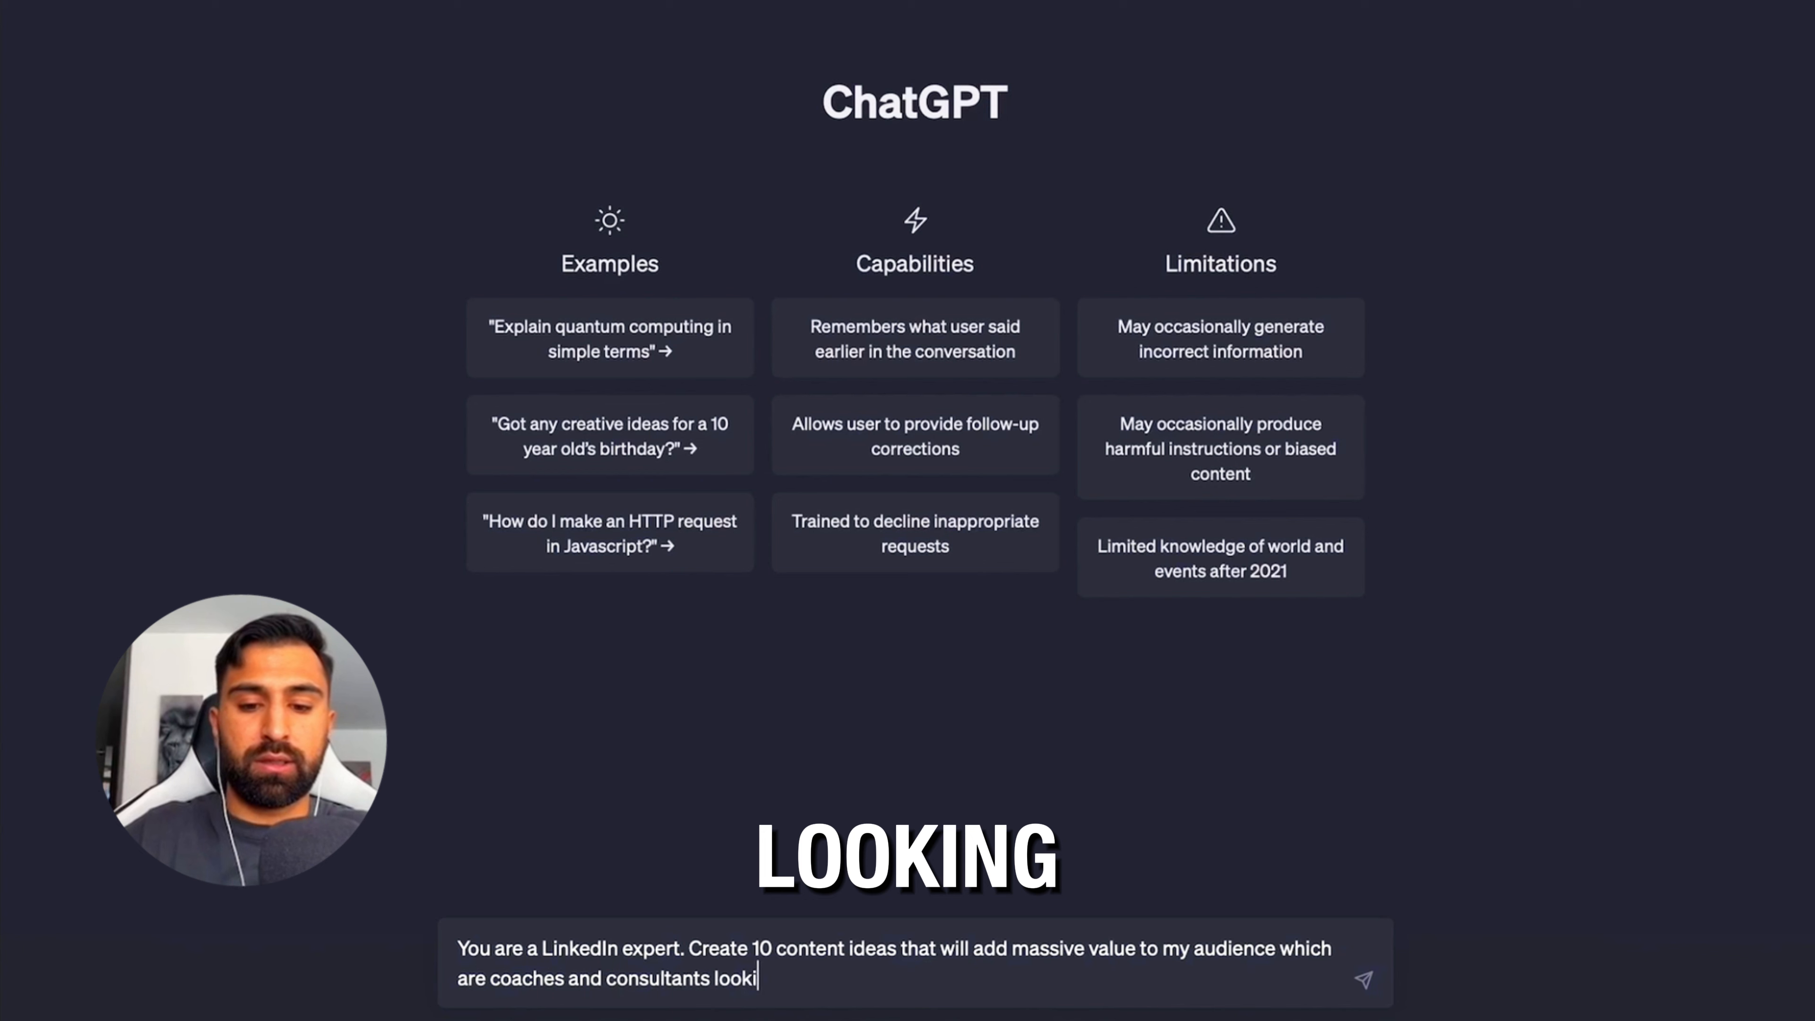
text(ng to get more clients for their)
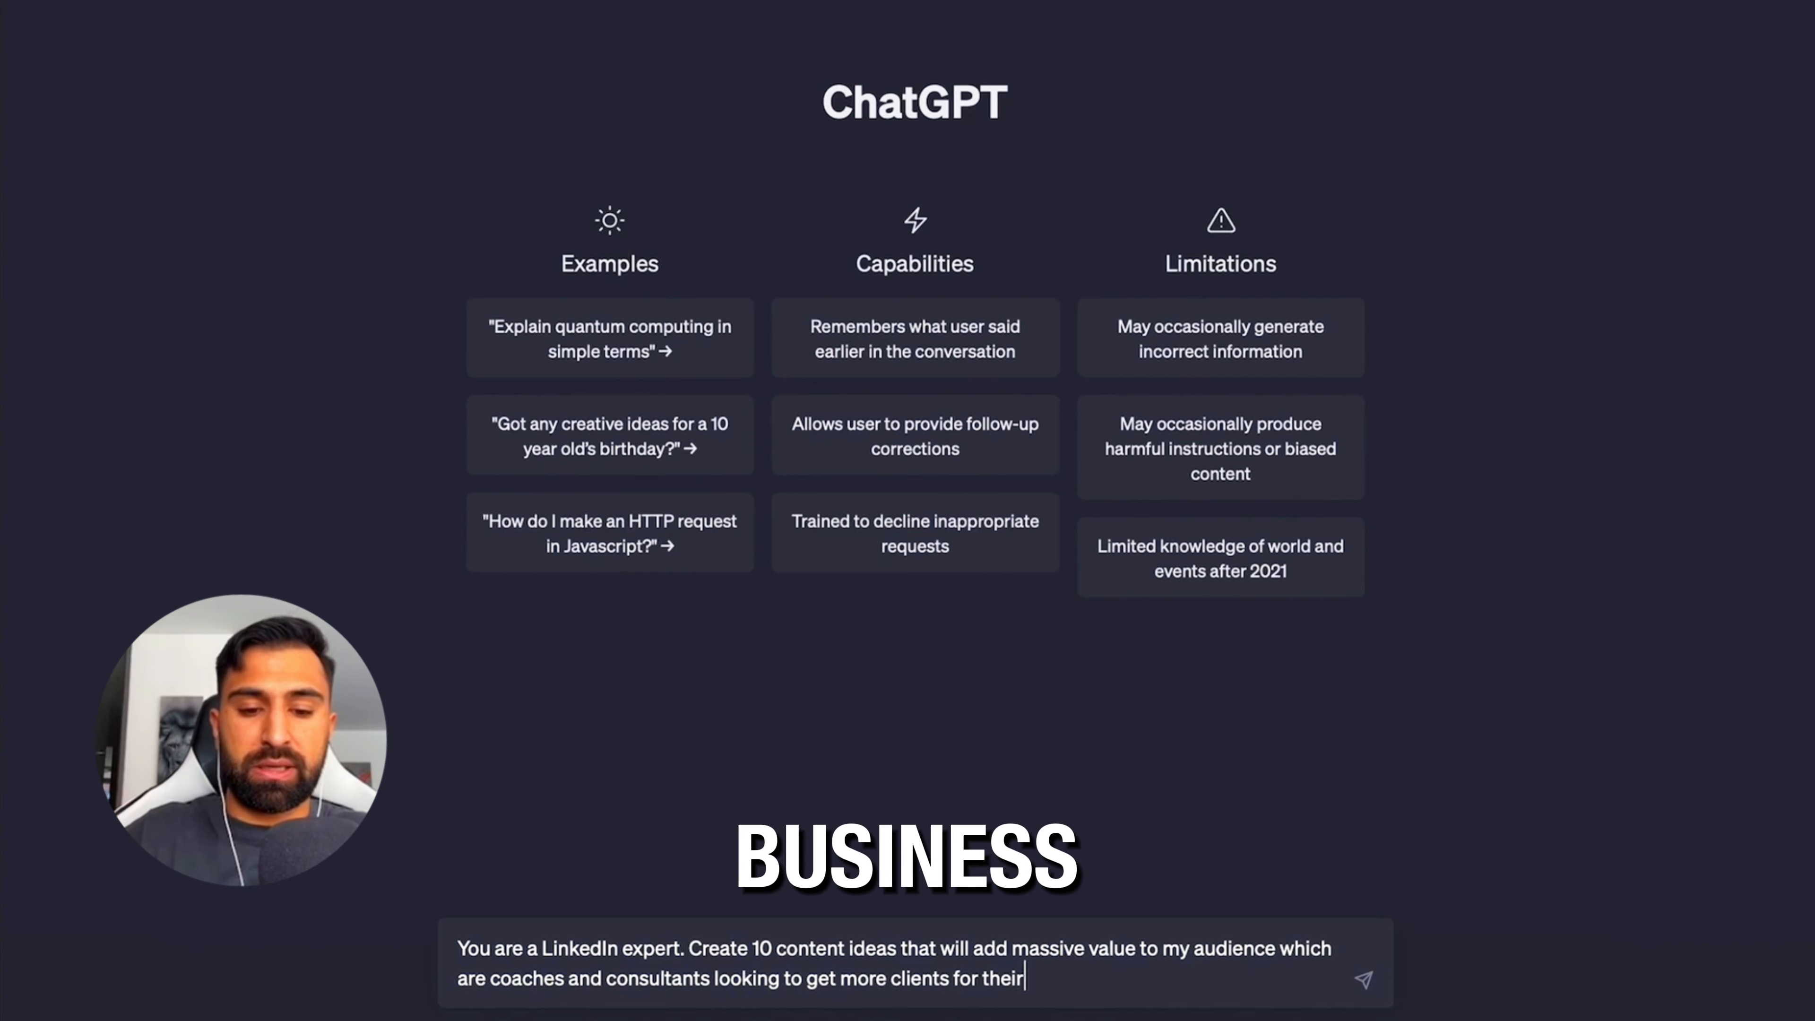
text( business. Make th)
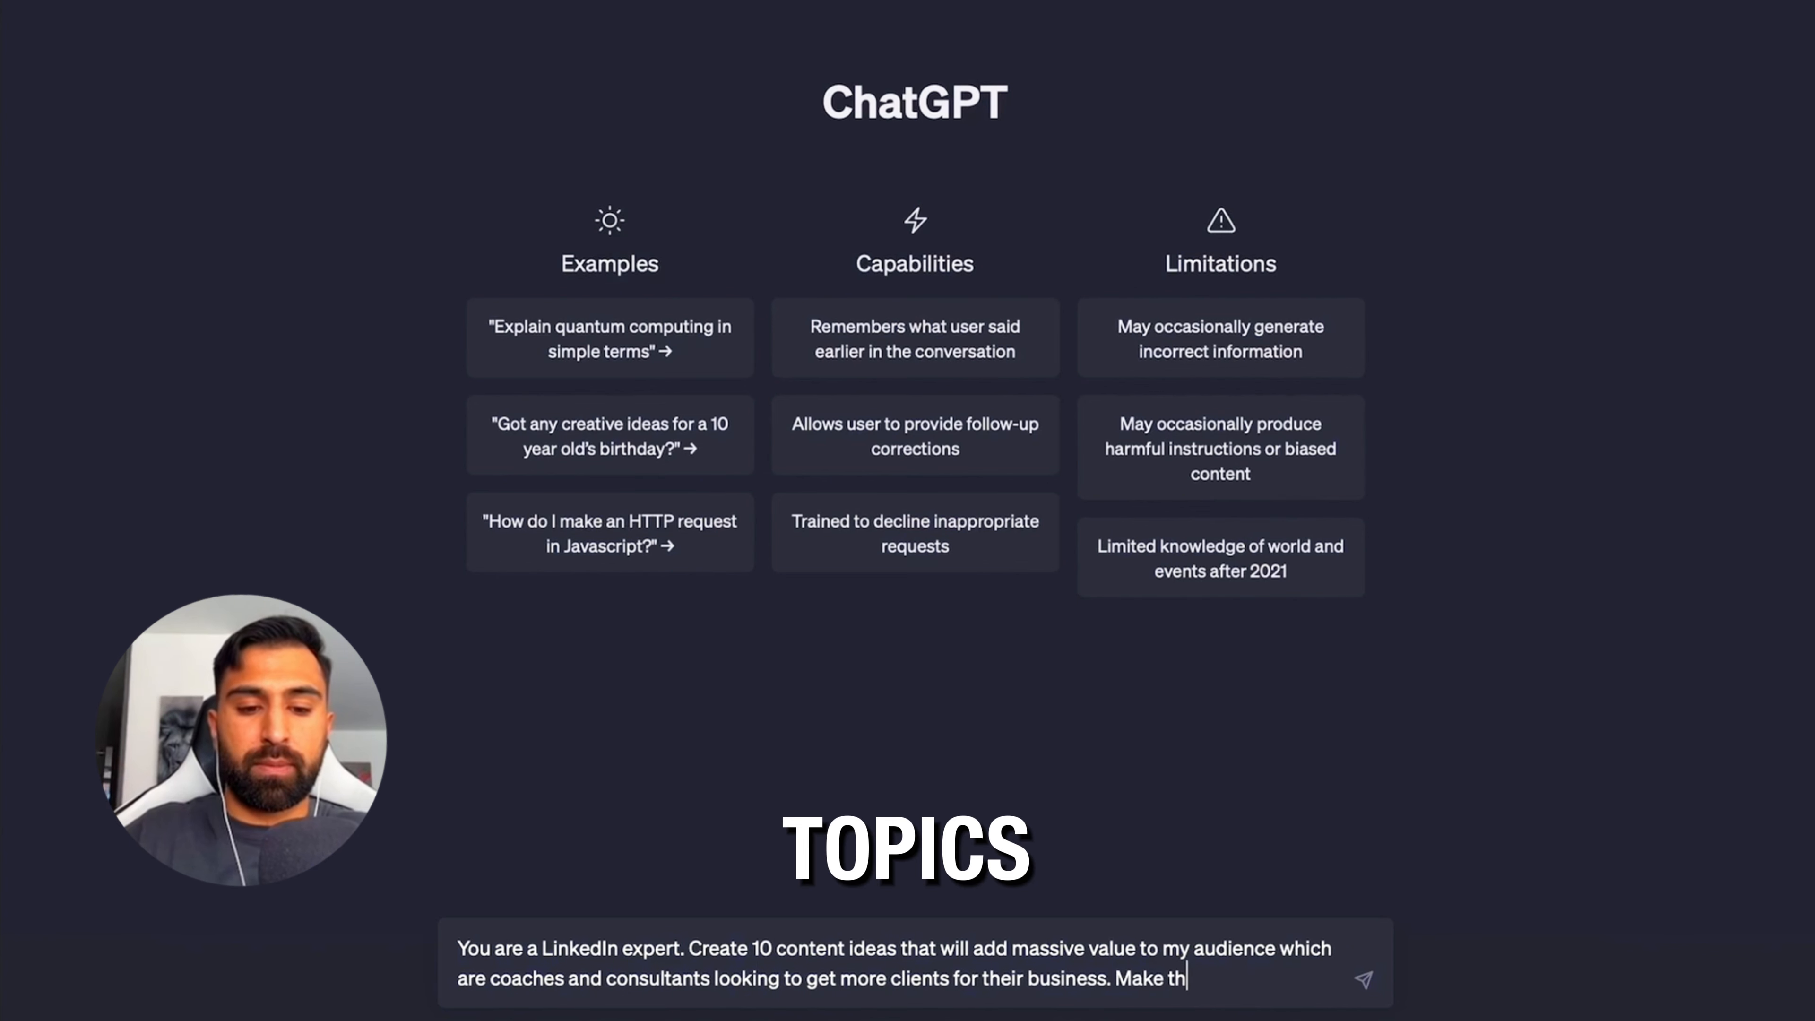
text(e topics ex)
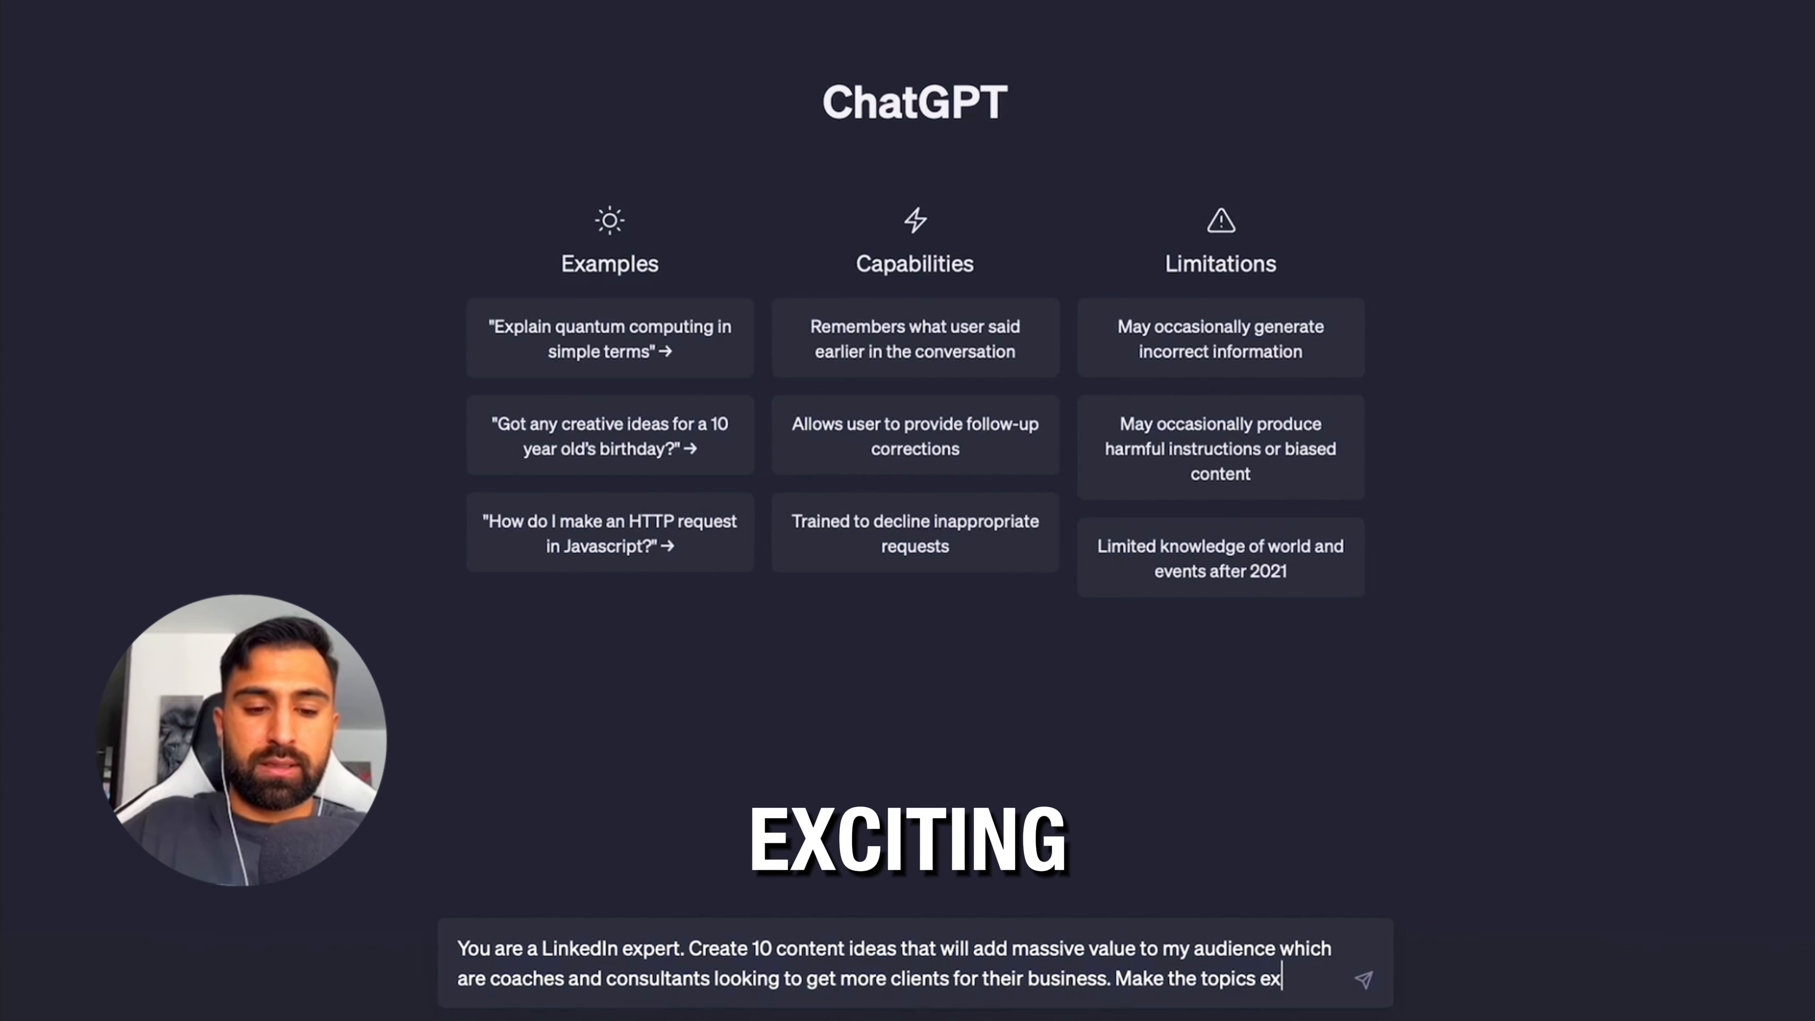
text(citing and)
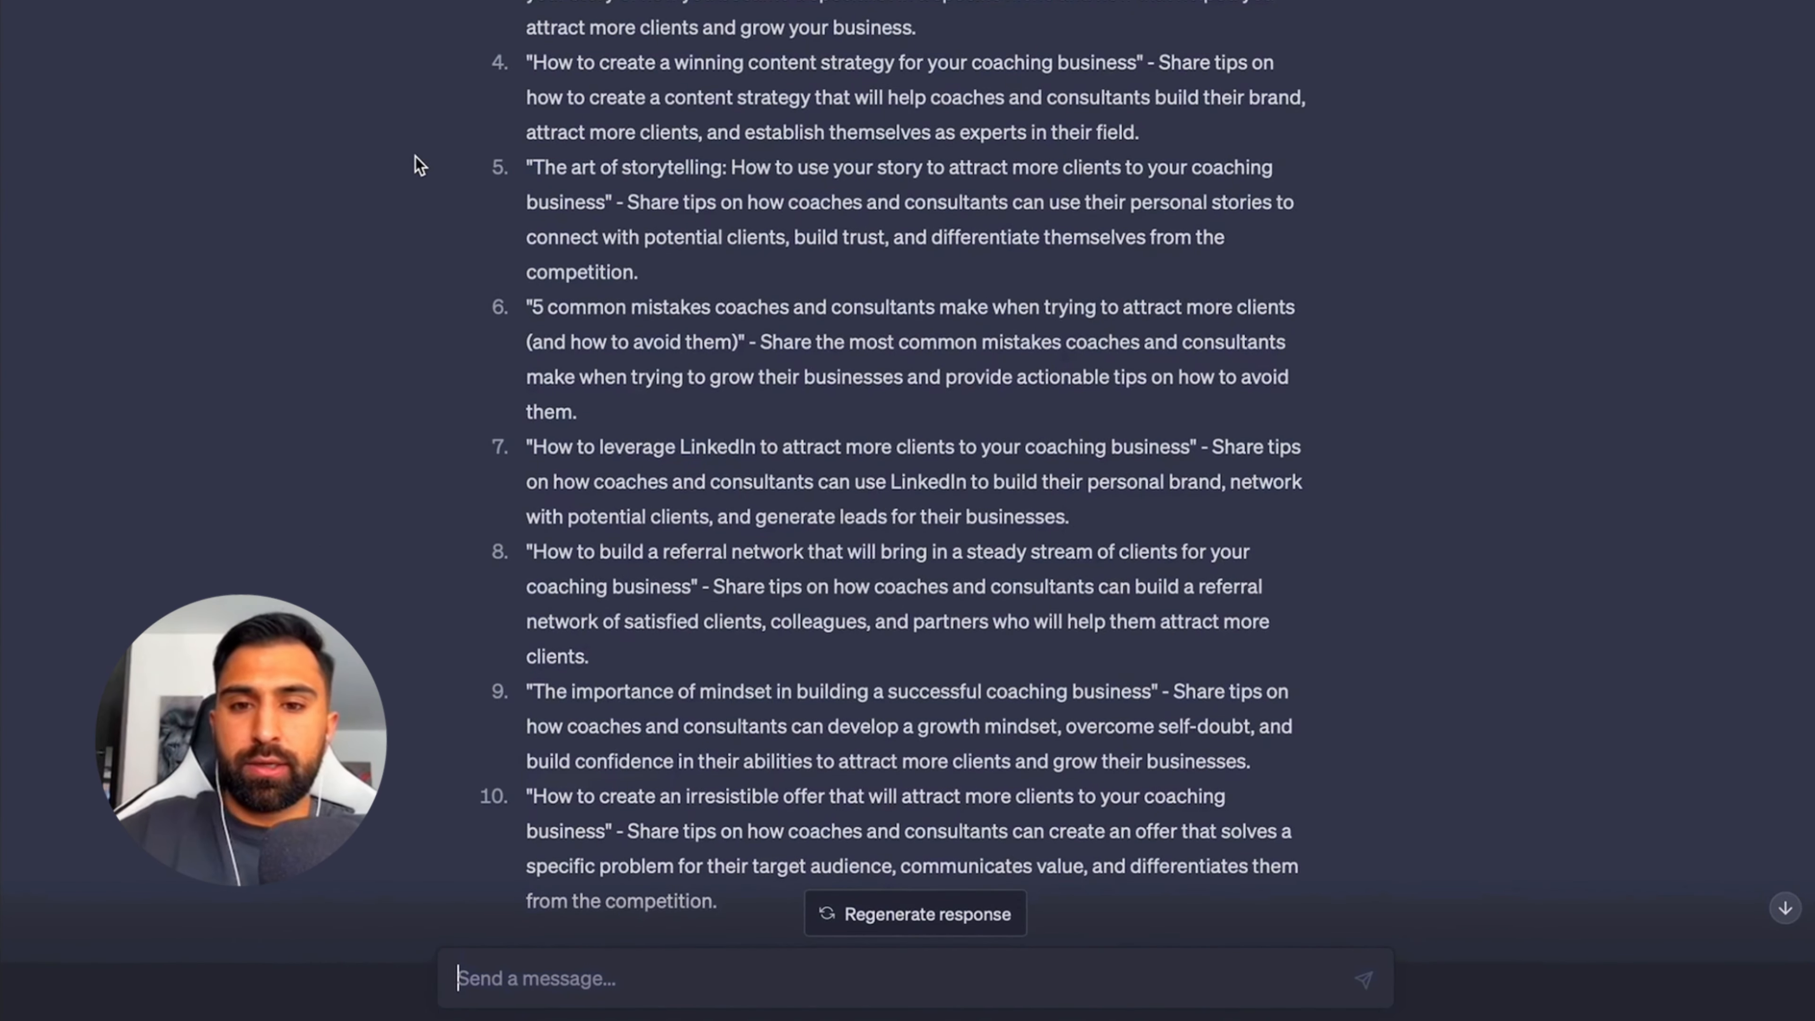
- Review the first content idea in the generated list and copy its title and description
scroll(415, 157, up, 5)
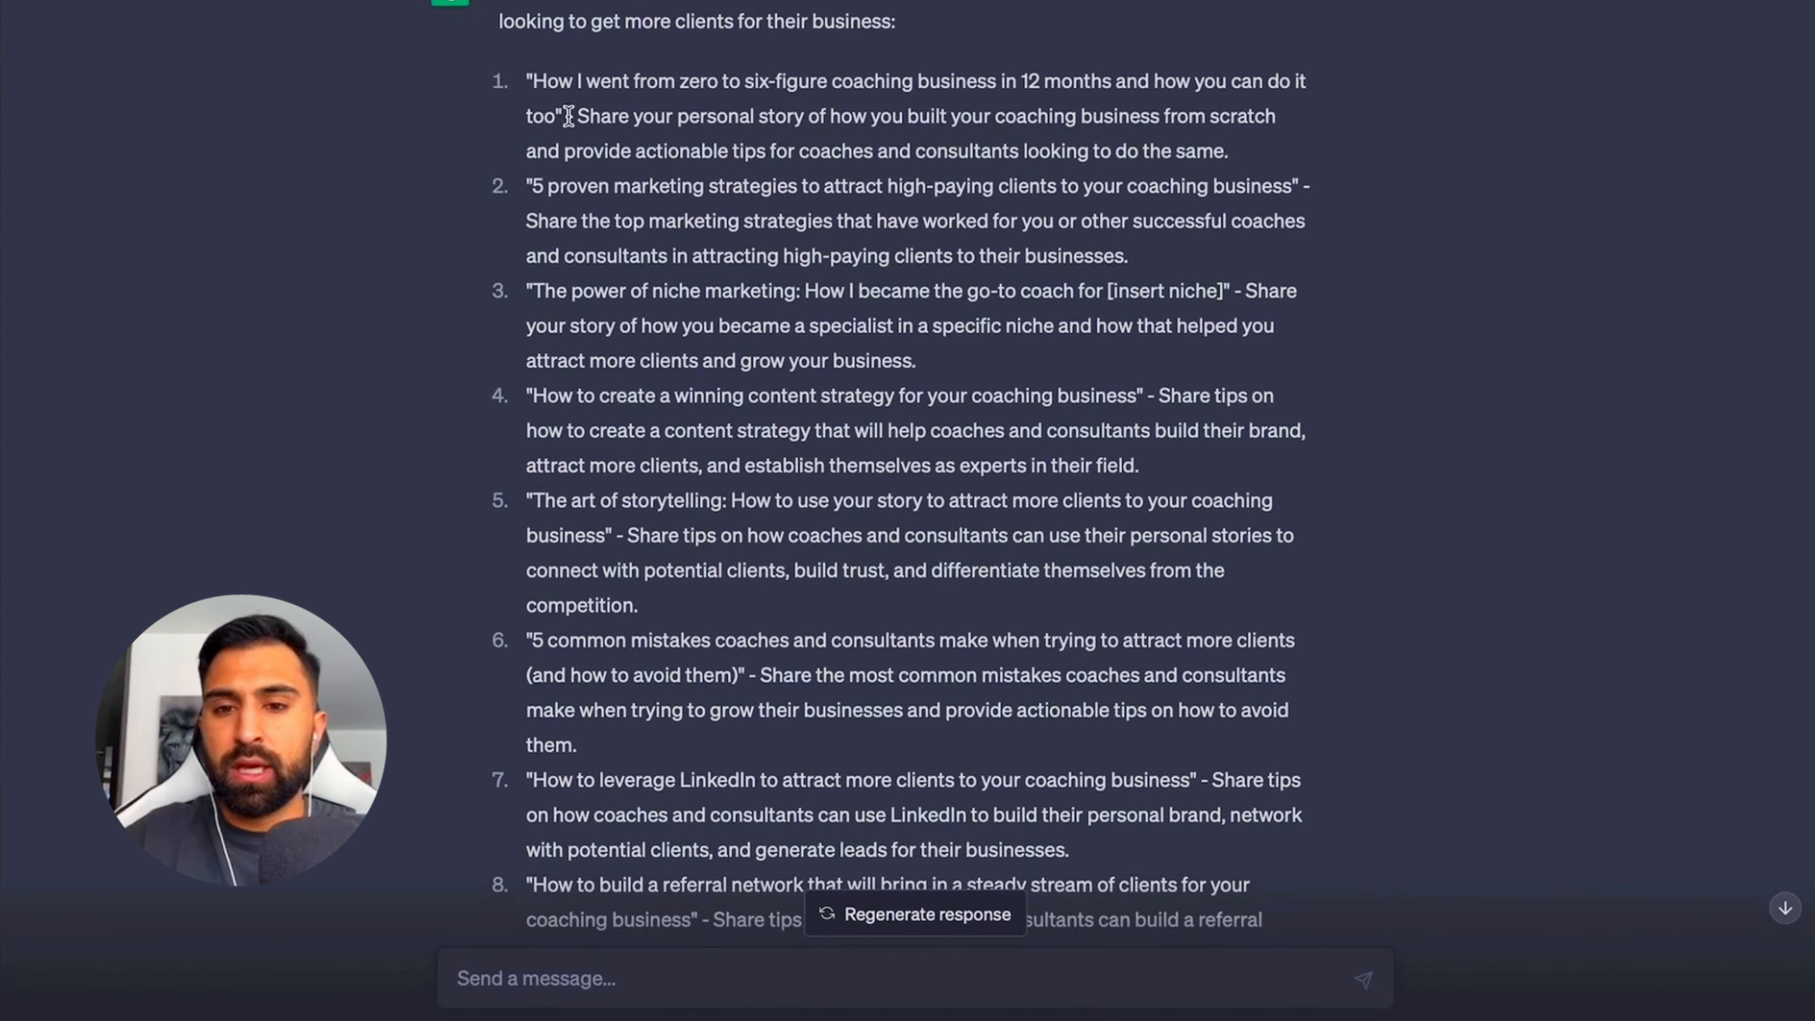
drag(529, 80, 1003, 79)
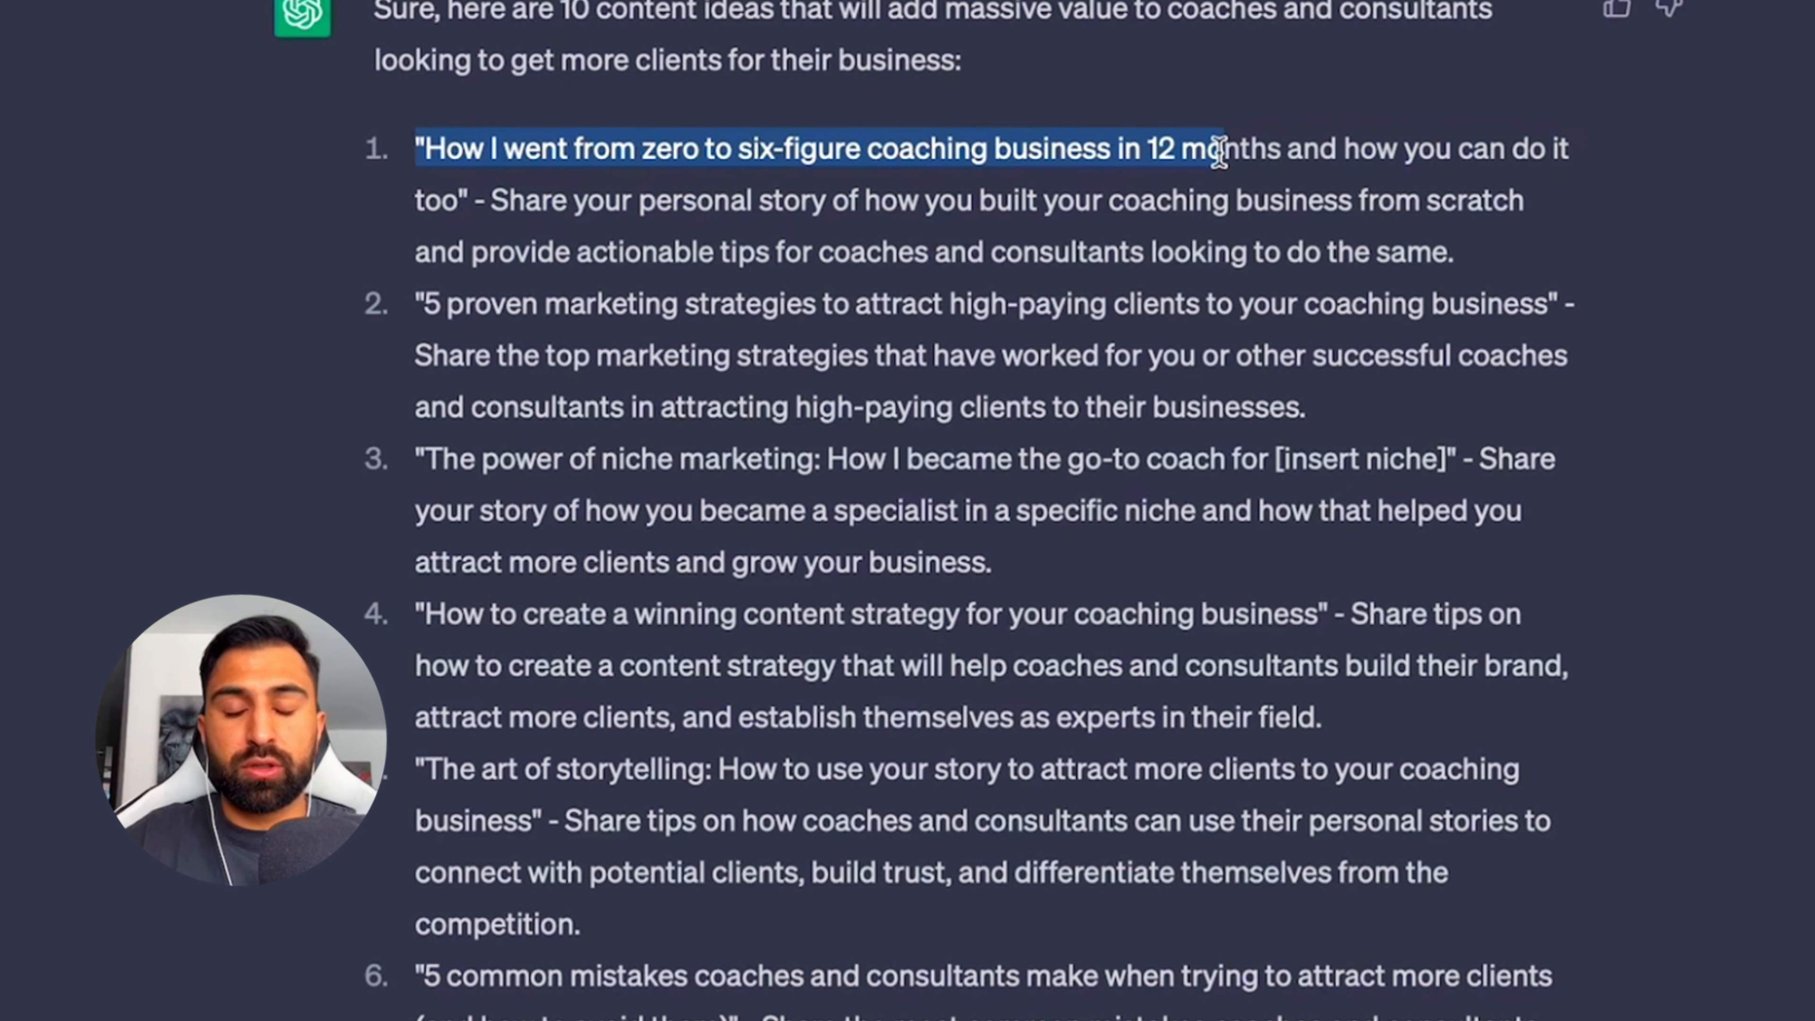
drag(1386, 154, 515, 218)
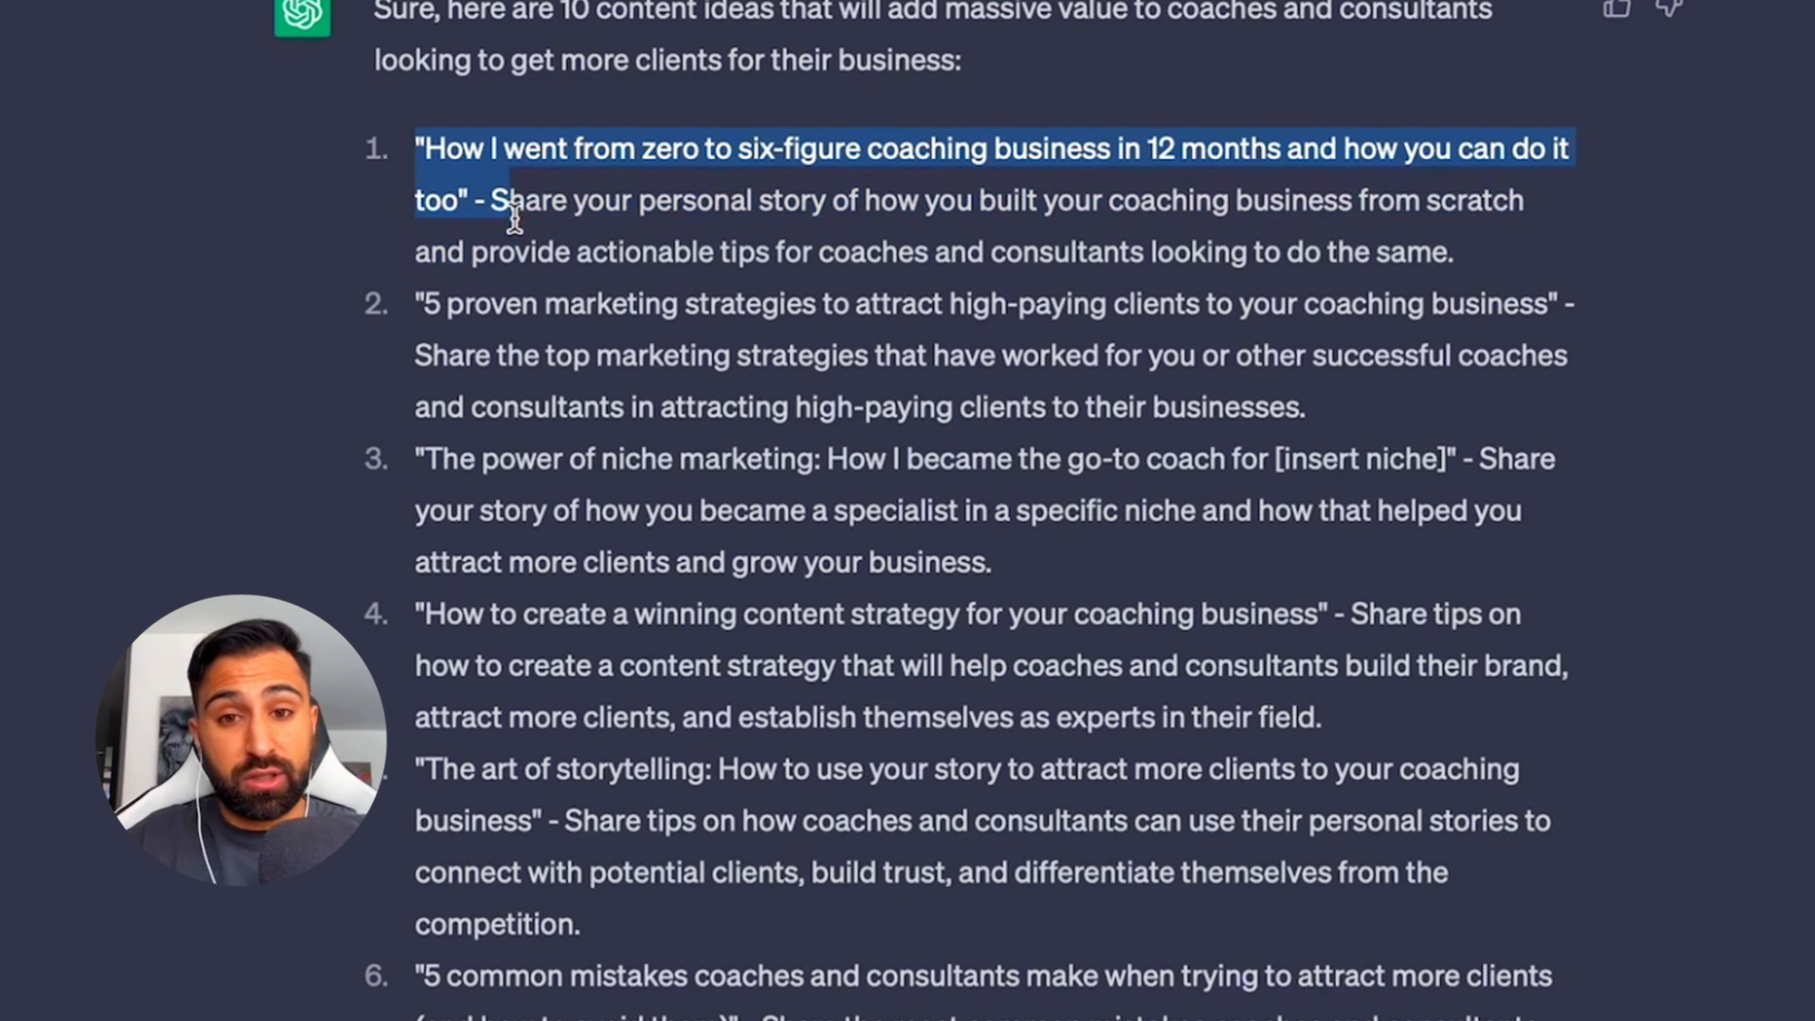
click(516, 215)
drag(663, 189, 1451, 263)
click(1450, 263)
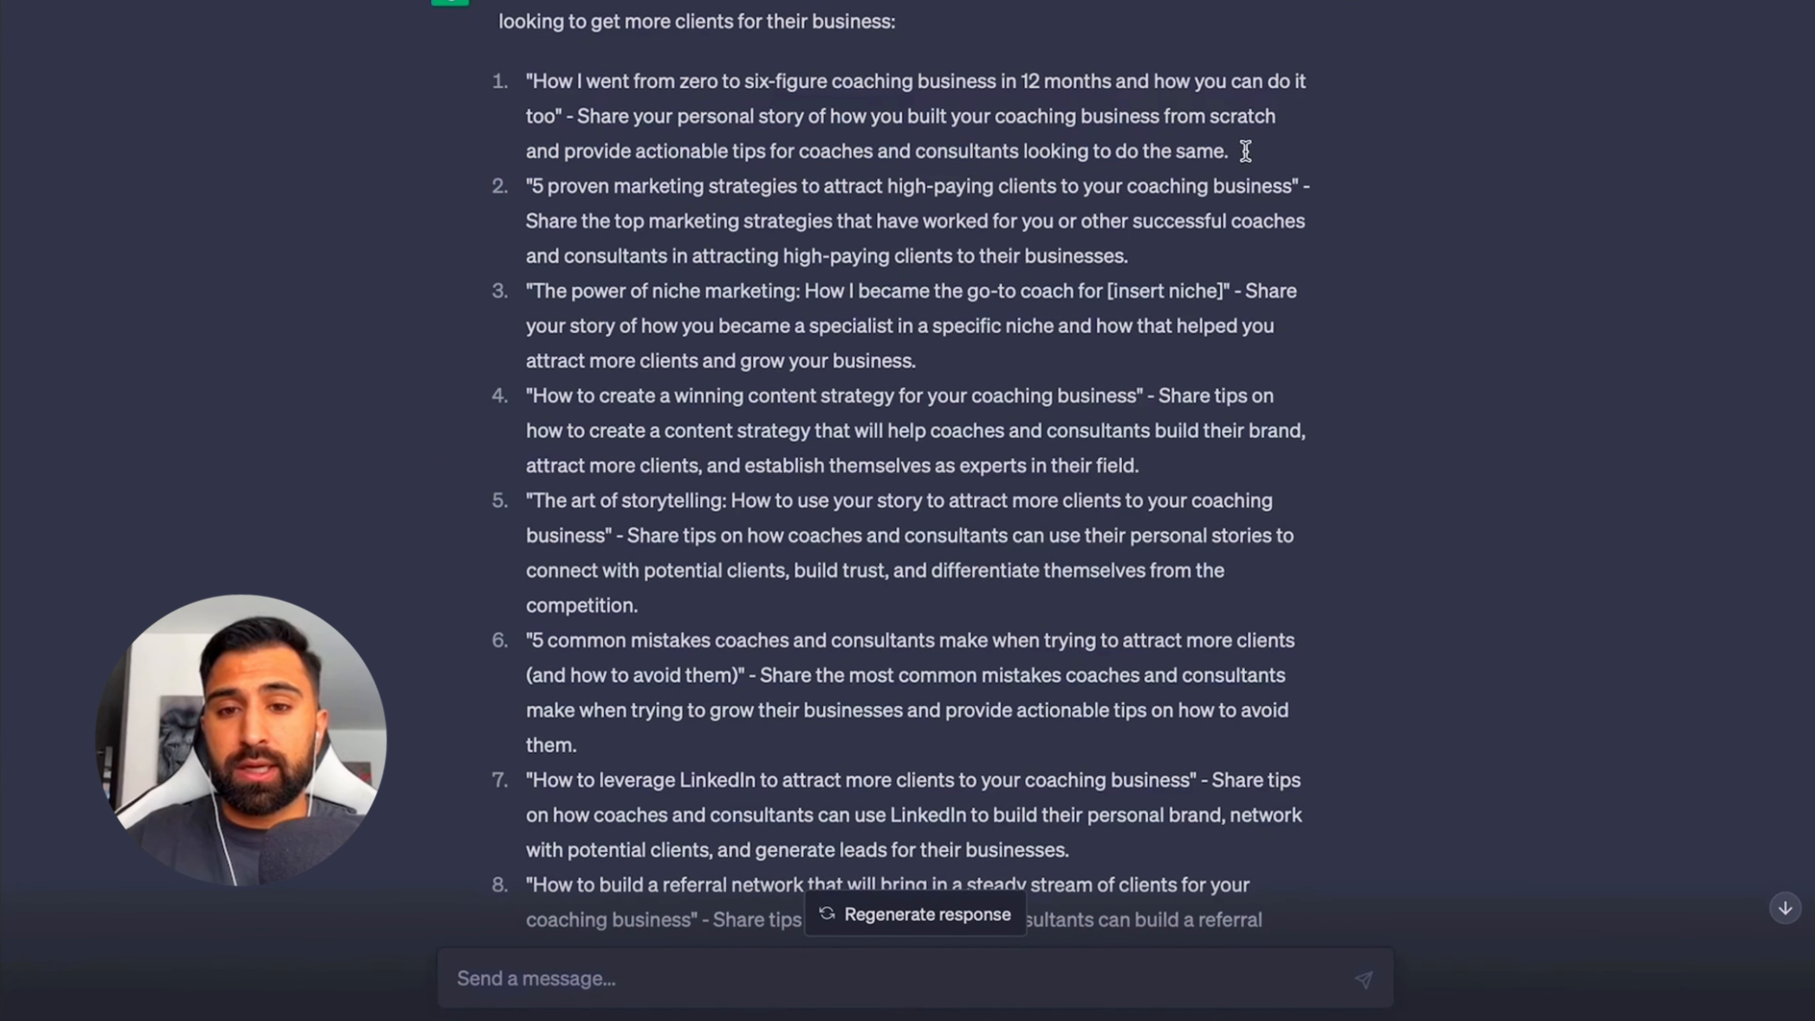
drag(1244, 151, 495, 72)
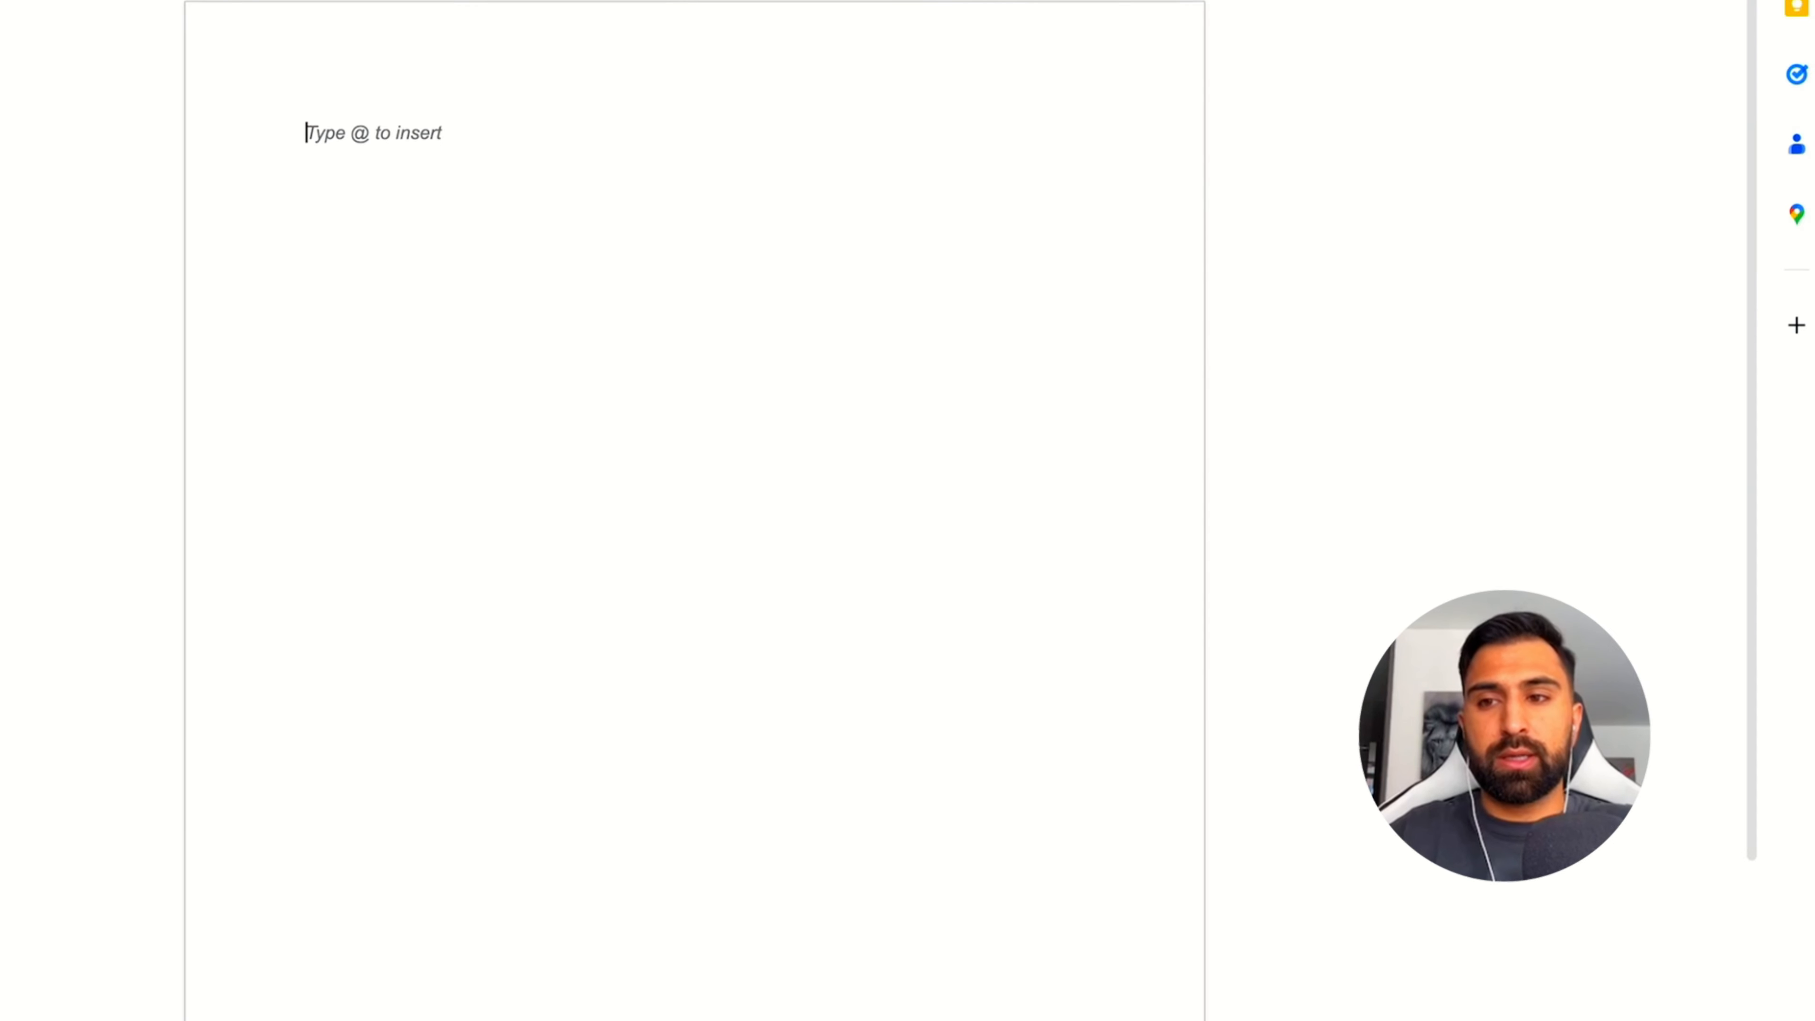
- Switch to the blank Google Docs document, add the centred heading "Content Ideas For The Week:" and paste the copied idea left-aligned below it
key(super+a)
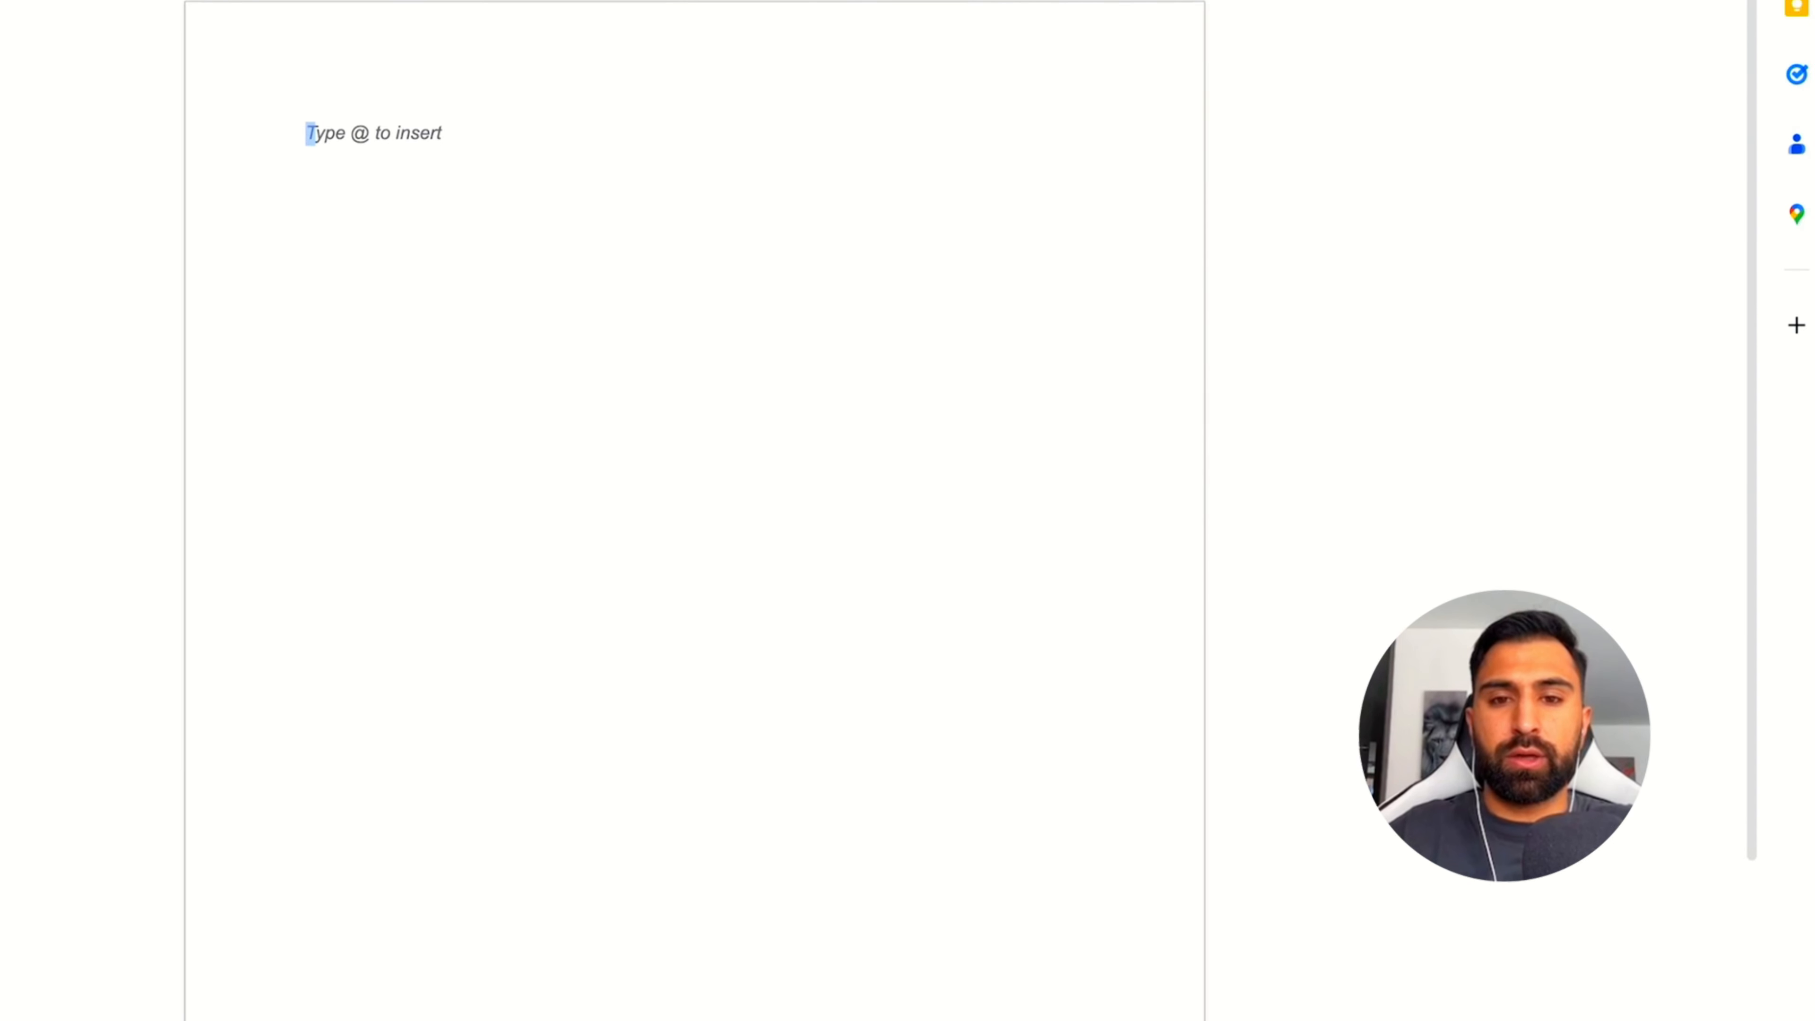
key(super+shift+e)
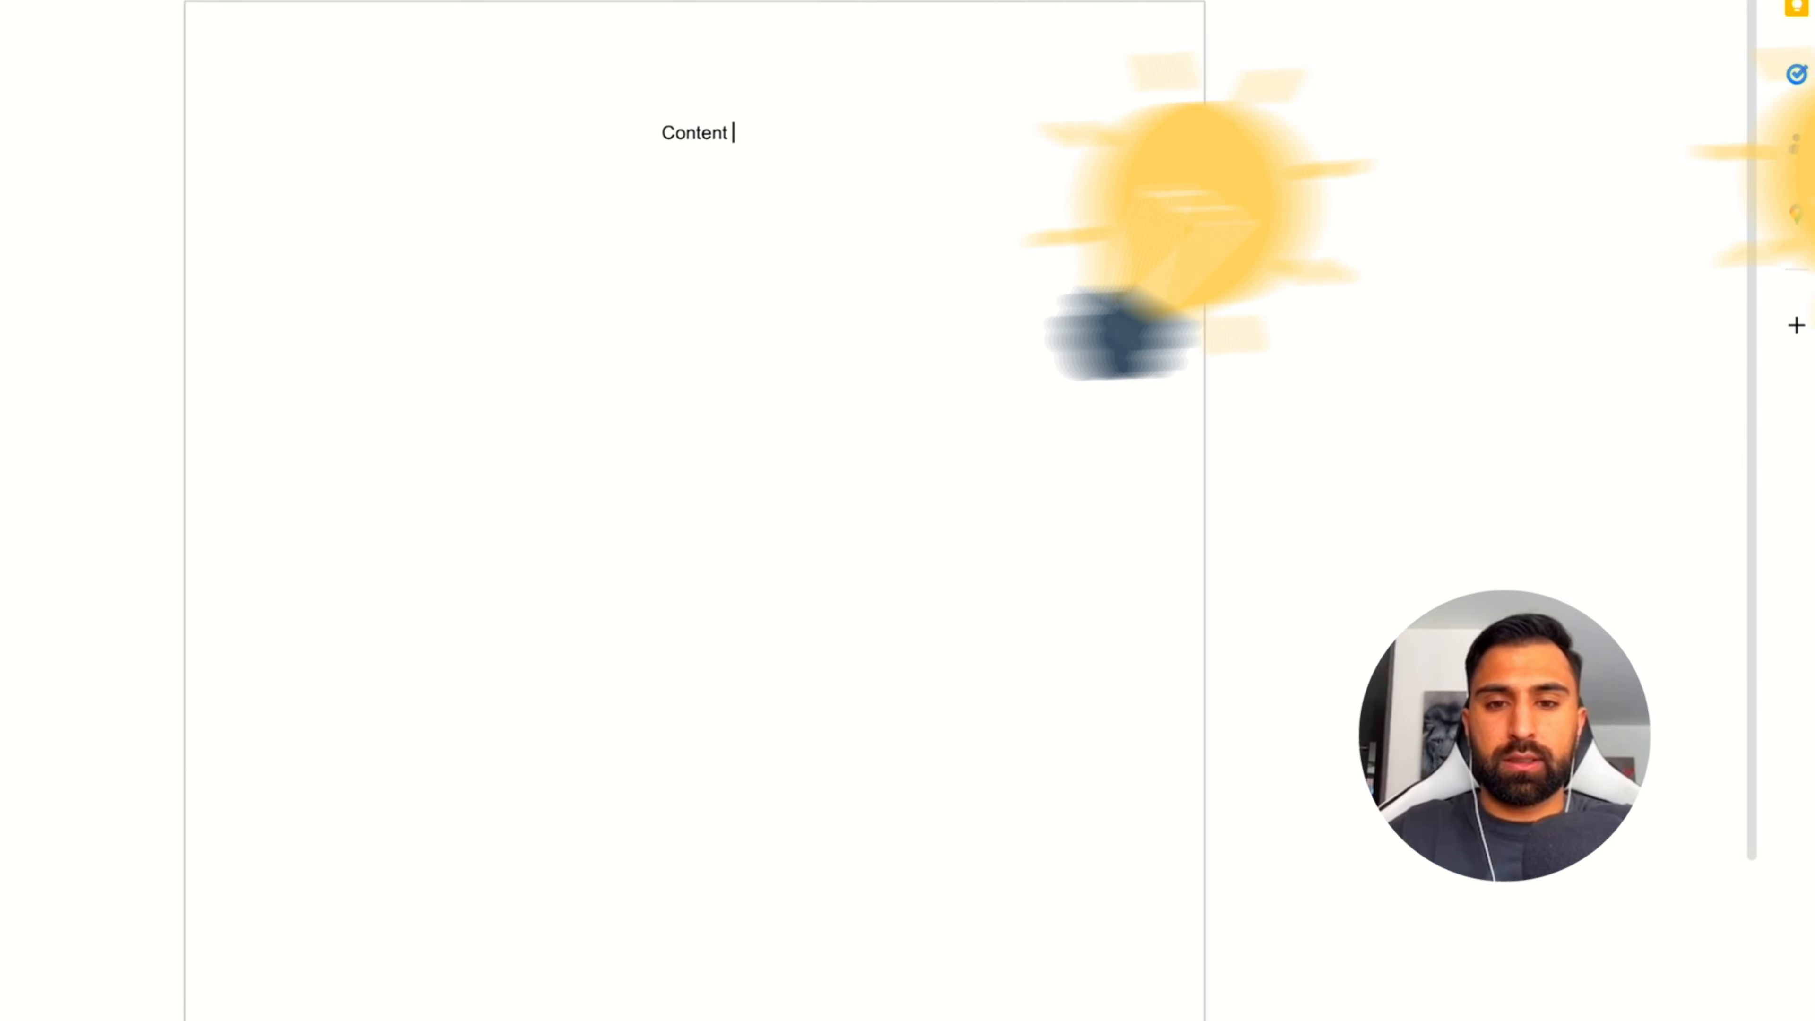
text(Content Ideas For The Week:)
key(Return)
key(super+shift+l)
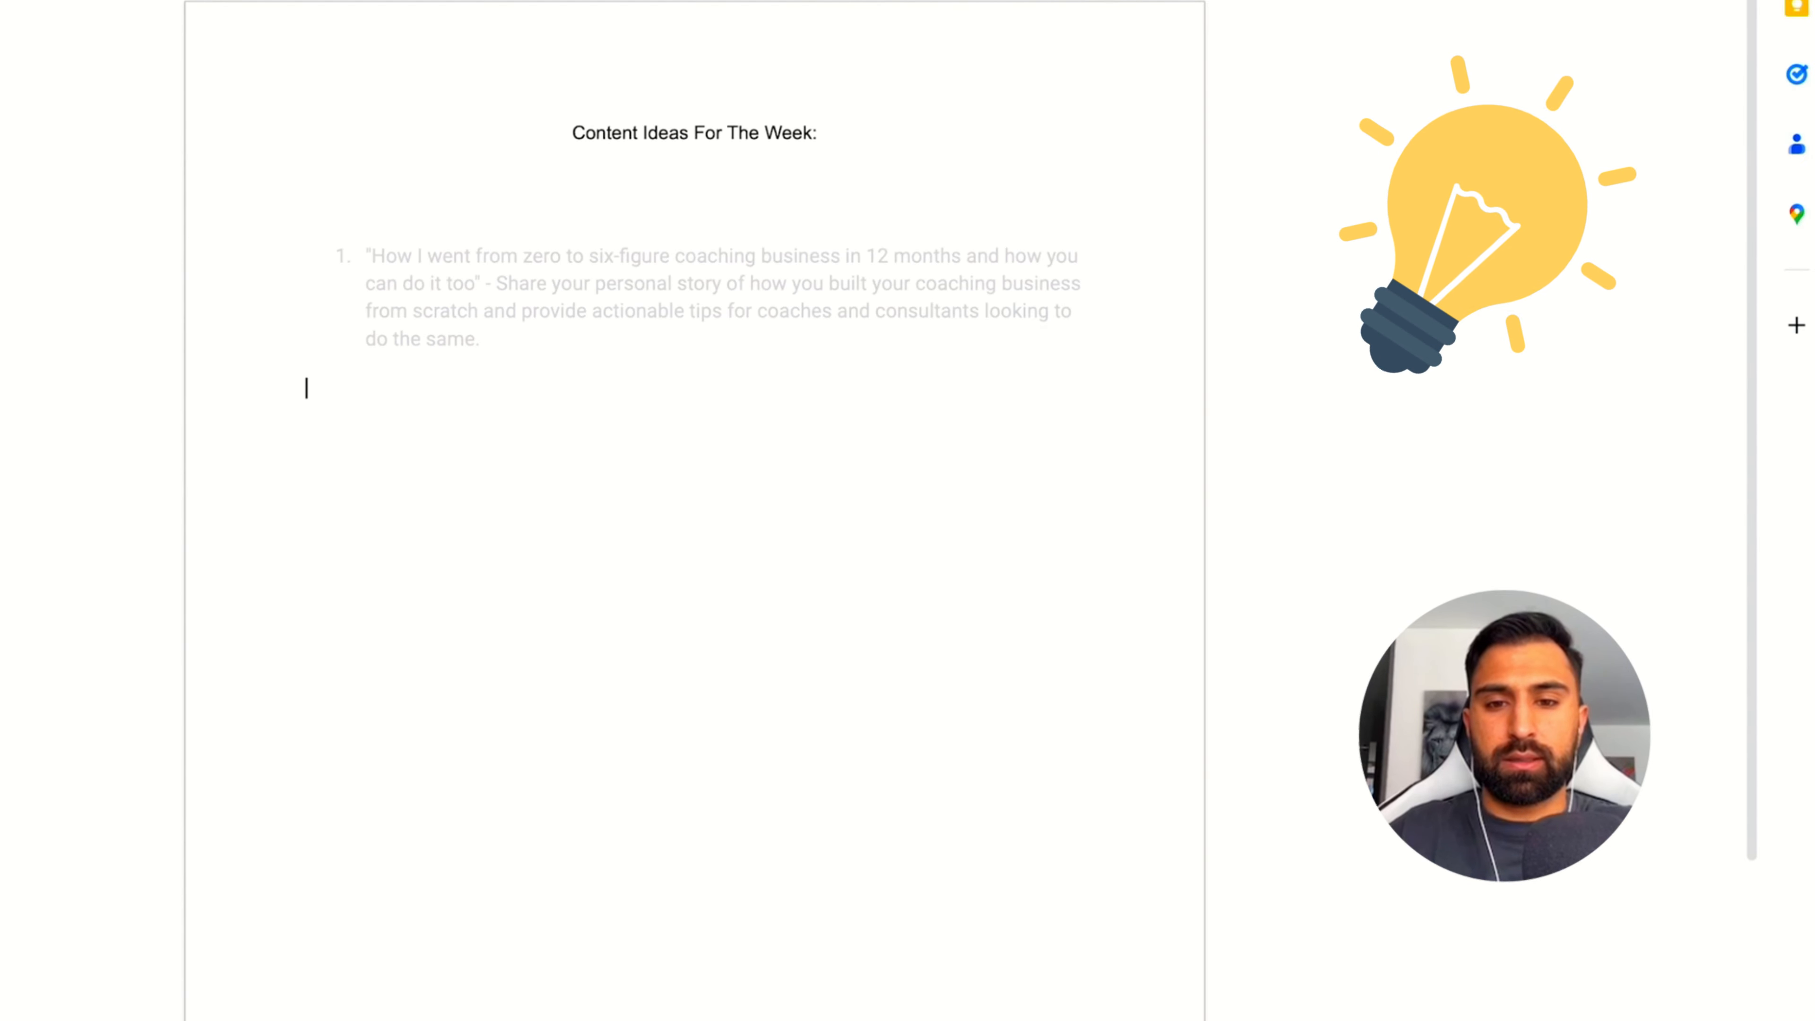
- Clear the formatting of the pasted idea and start item 2 of the numbered list below it
drag(494, 365, 230, 235)
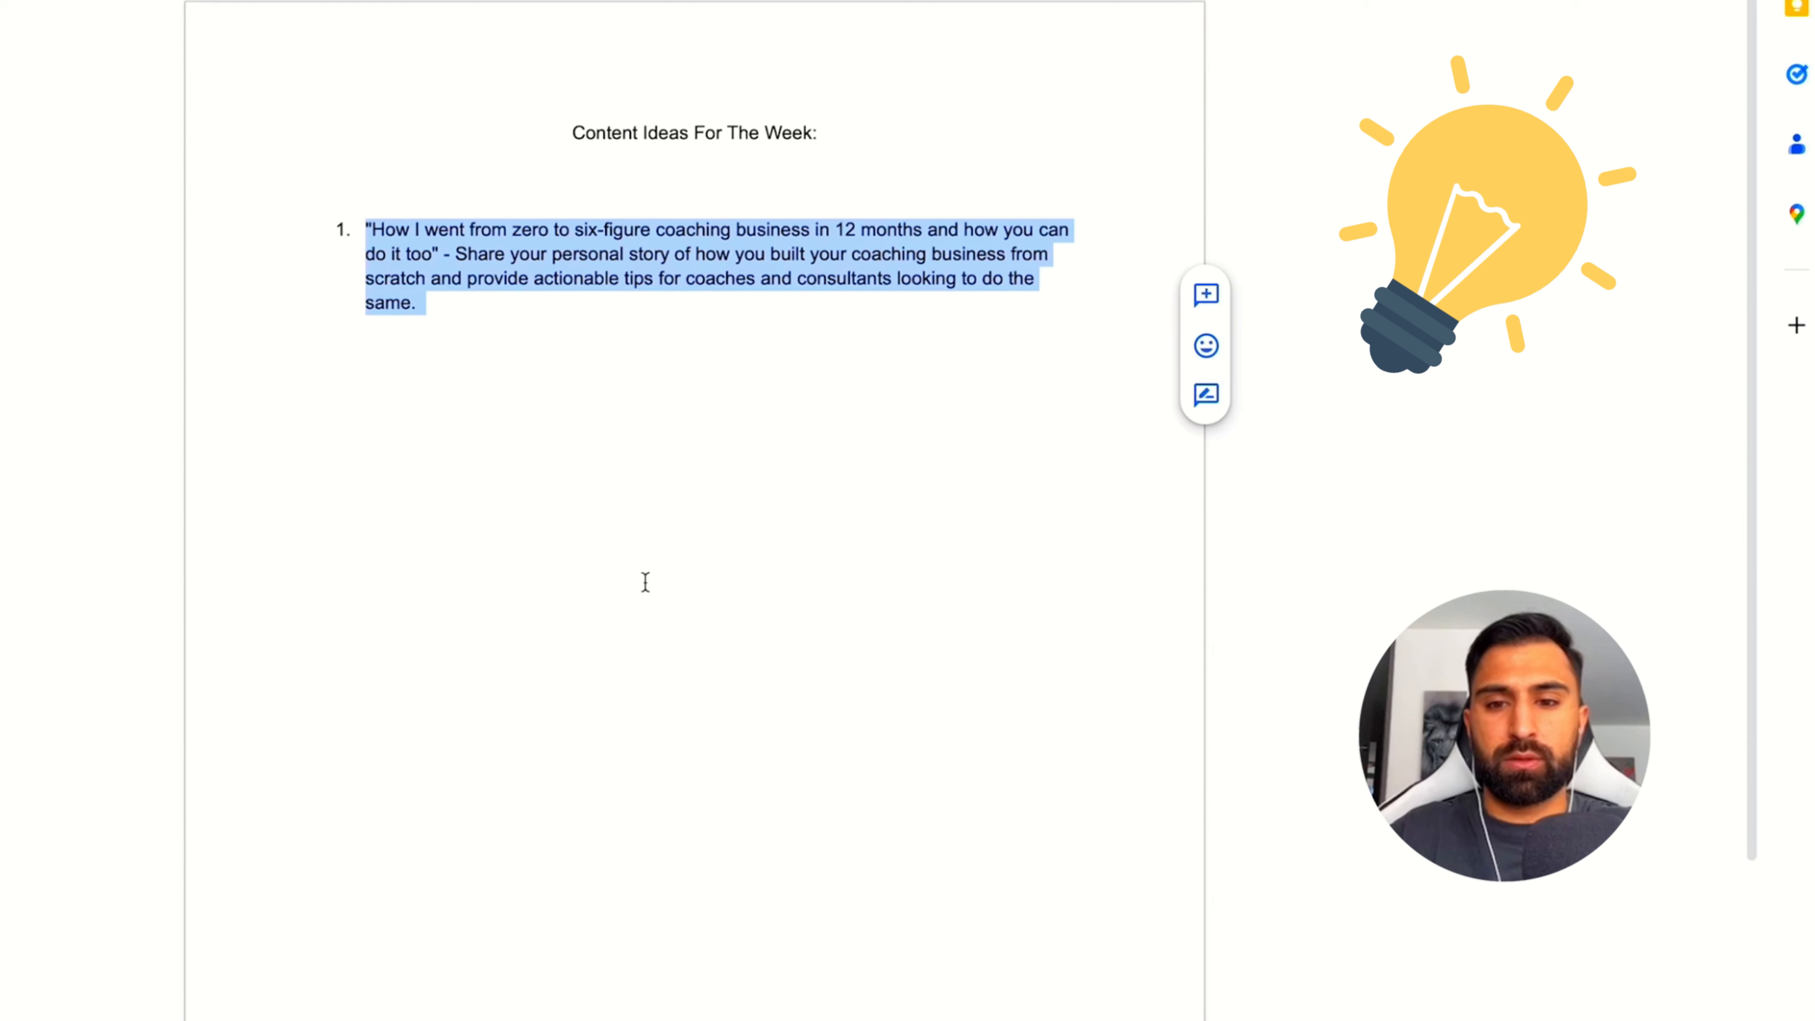
click(640, 580)
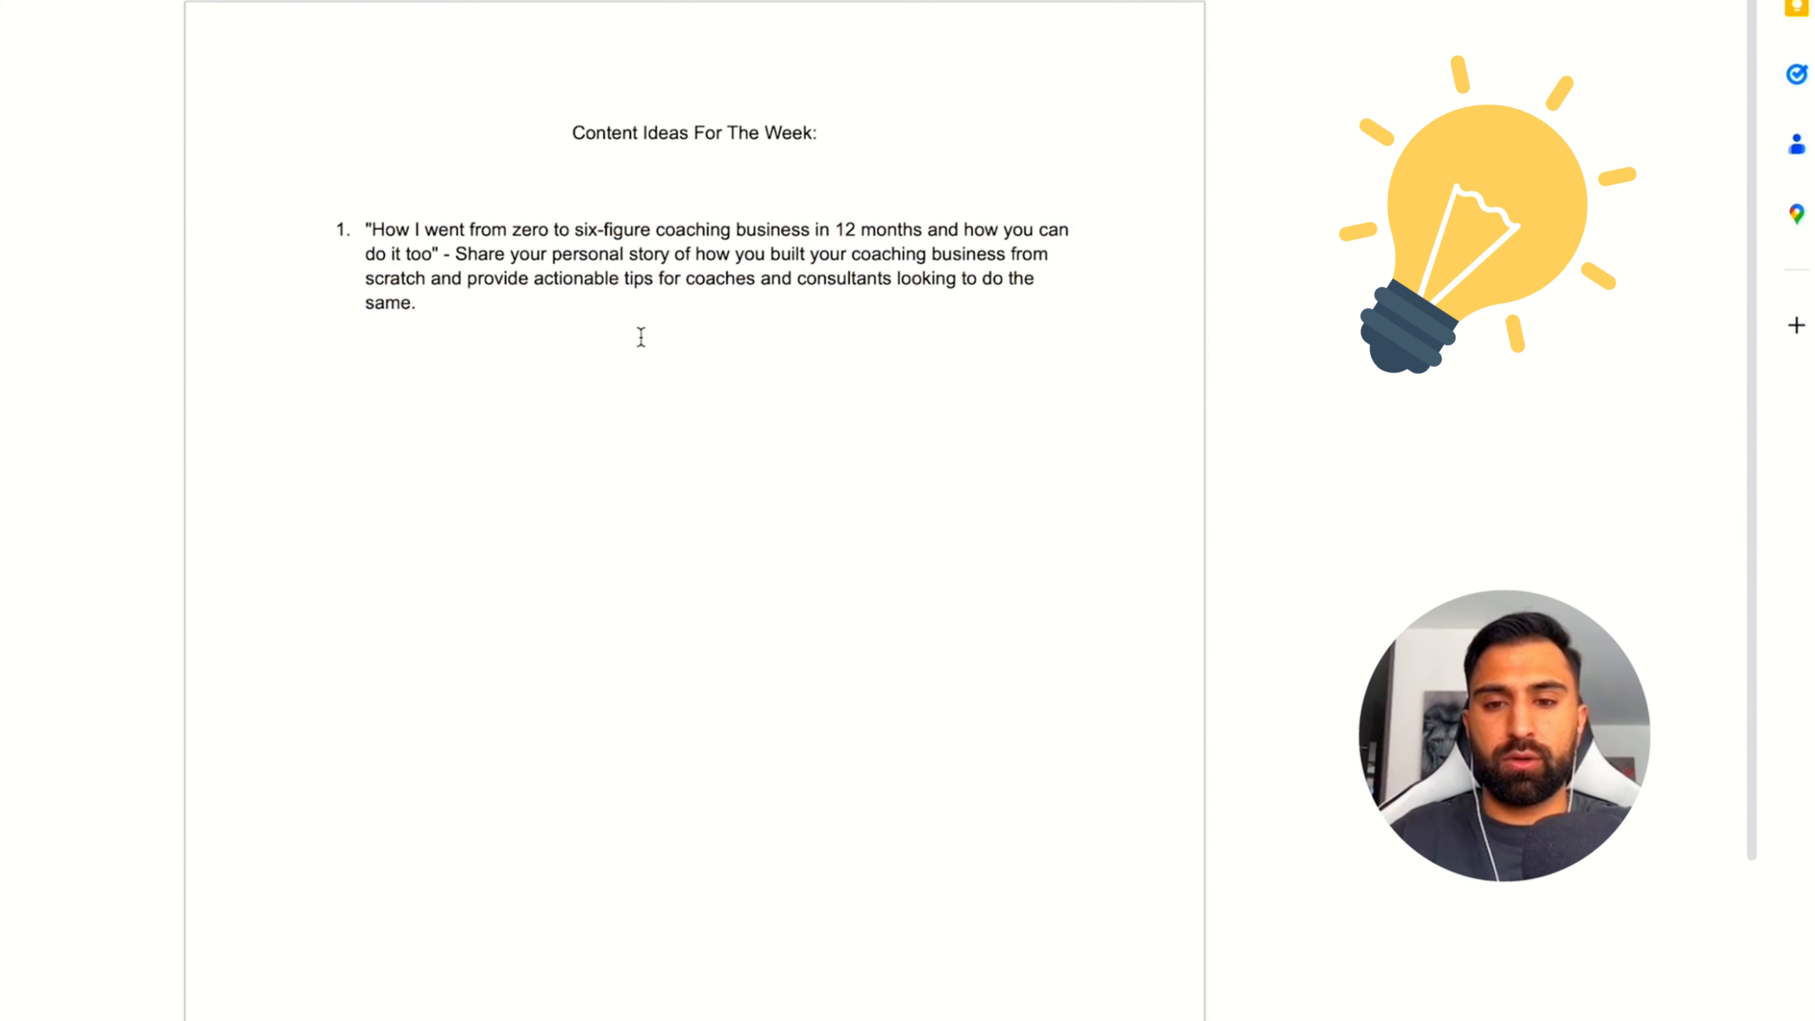
key(super+shift+7)
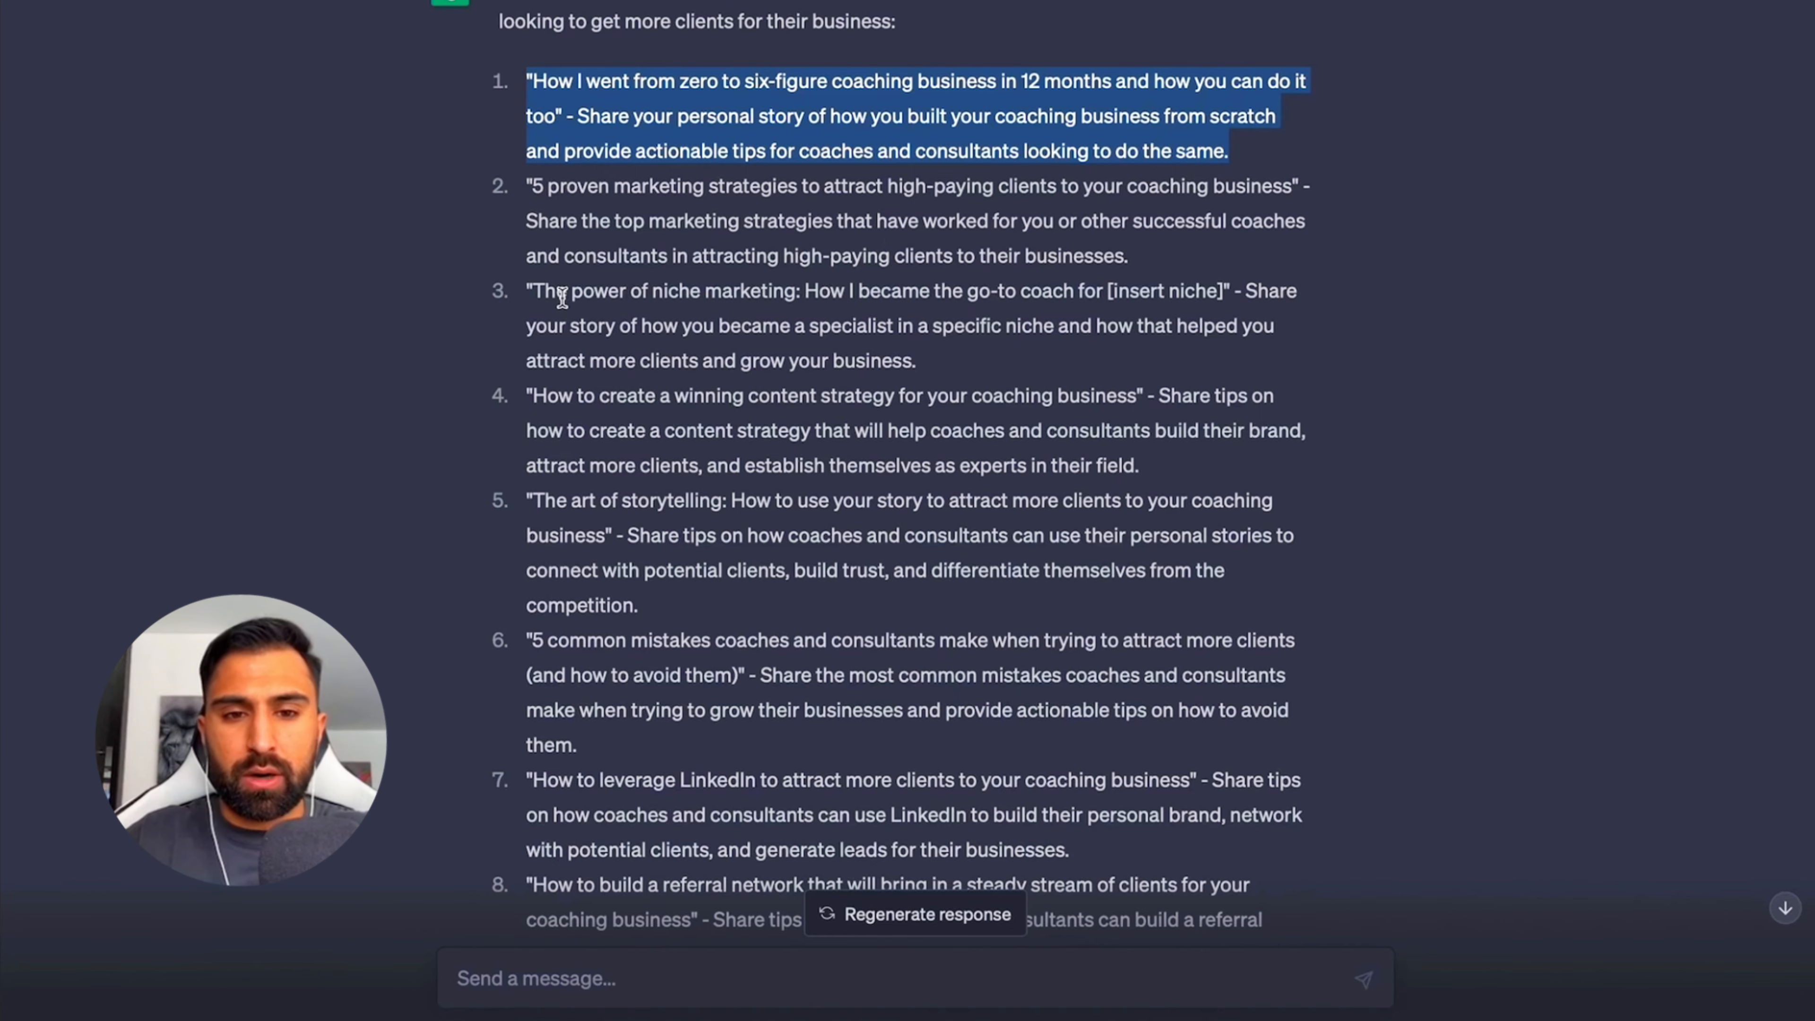
- Switch back to ChatGPT, look over ideas 3 and 4, and copy the fourth one about creating a winning content strategy
drag(644, 290, 852, 348)
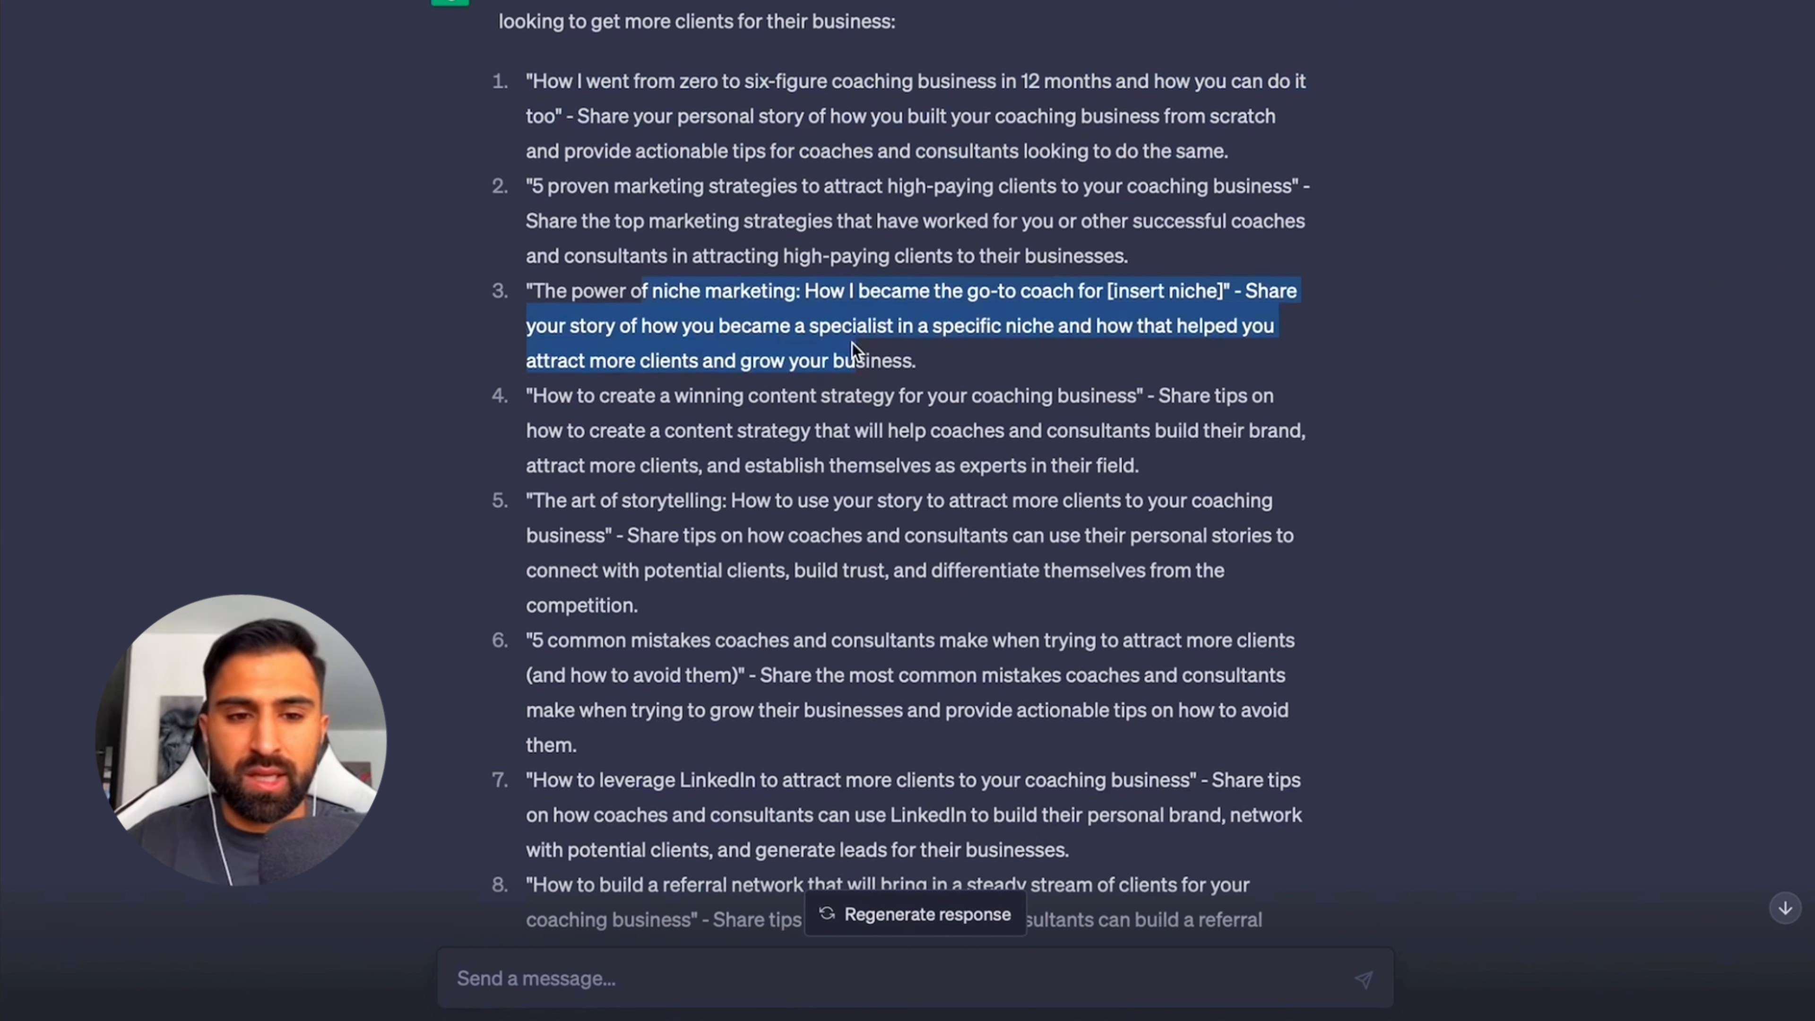
click(853, 348)
drag(547, 395, 1079, 430)
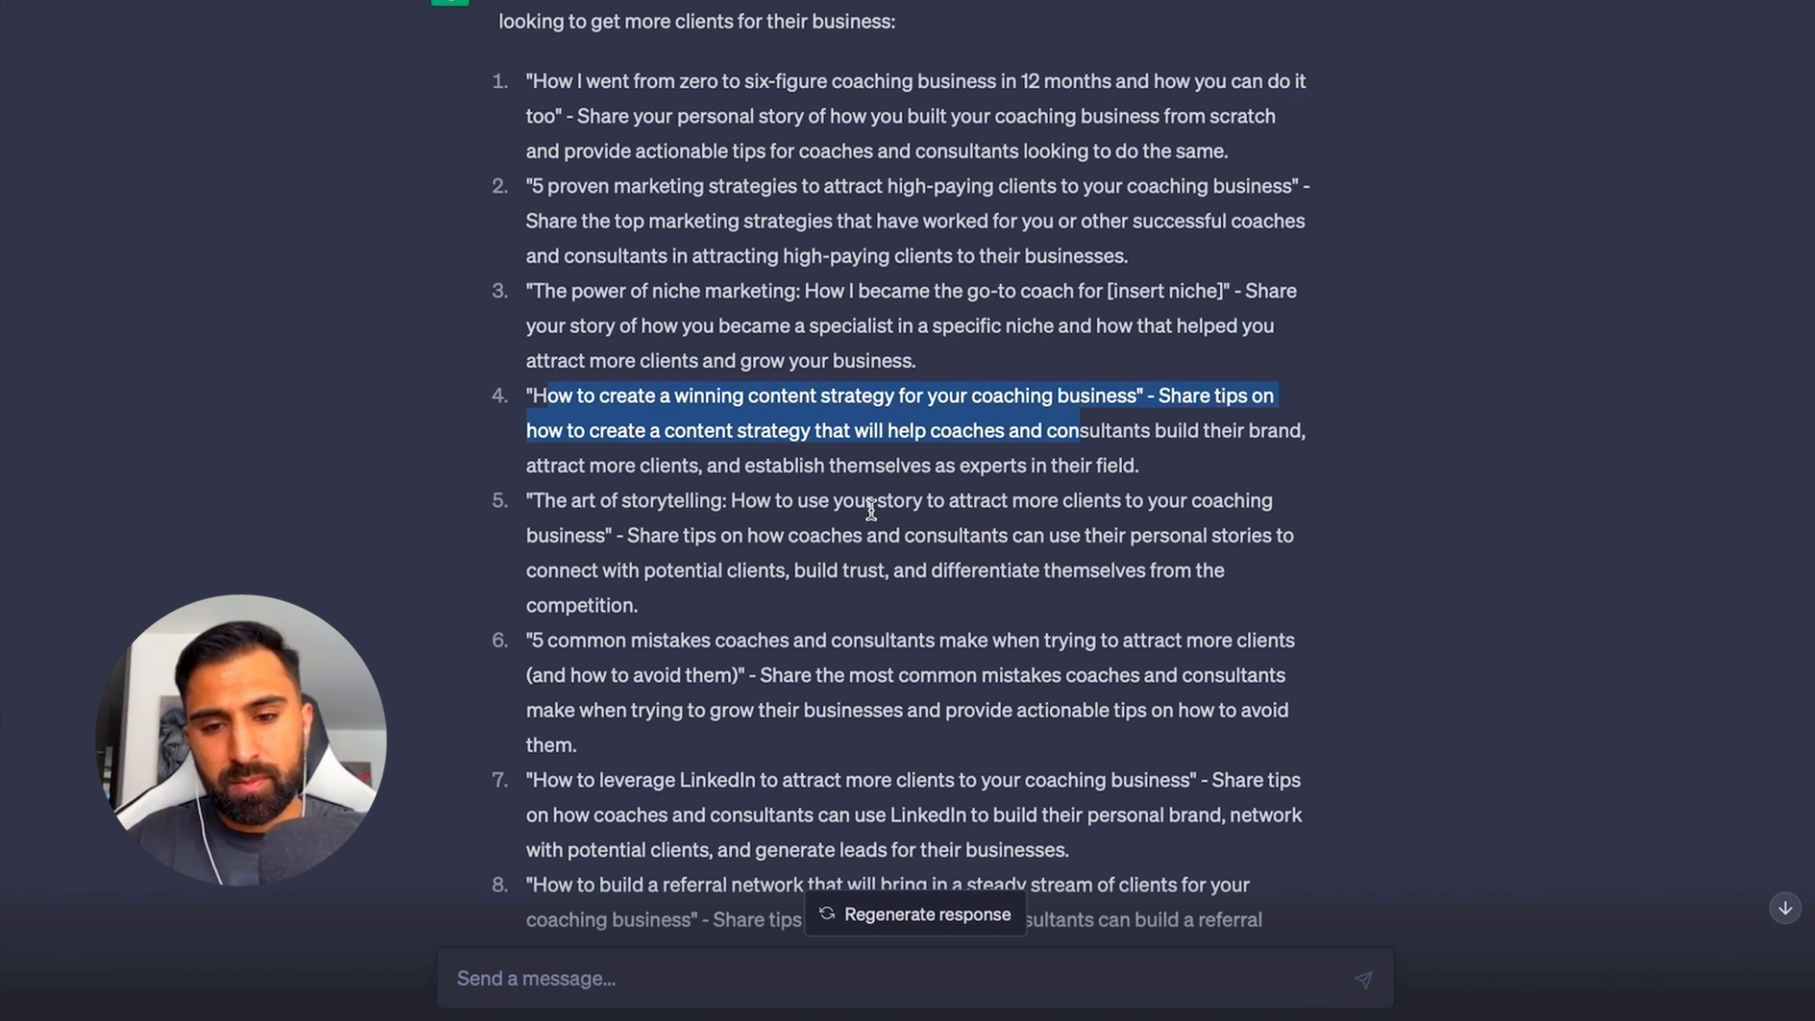
click(728, 520)
drag(536, 396, 1150, 469)
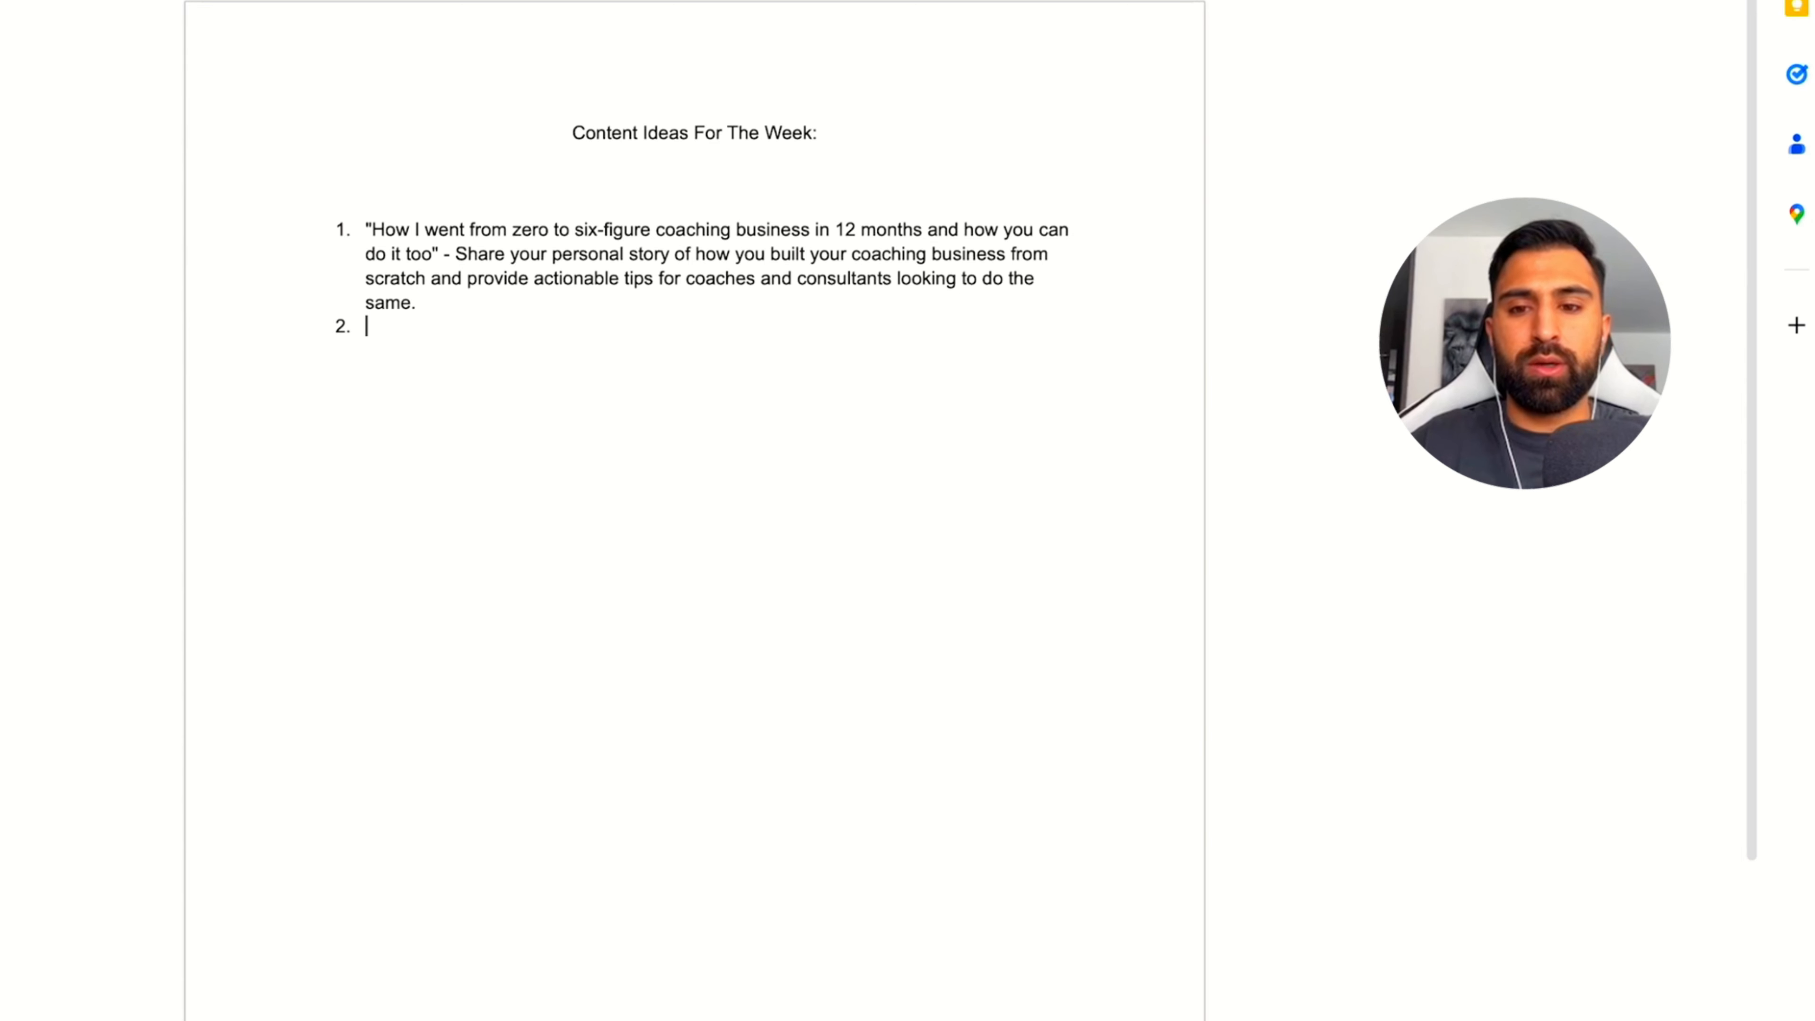
- In the Google Docs document, paste the winning content strategy idea as list item 2 and clear its source formatting
text(How to create a winning content strategy for your coaching business" - Share tips on how to create a content strategy that will help coaches and consultants build their brand, attract more clients, and establish themselves as experts in their field.)
drag(628, 429, 373, 360)
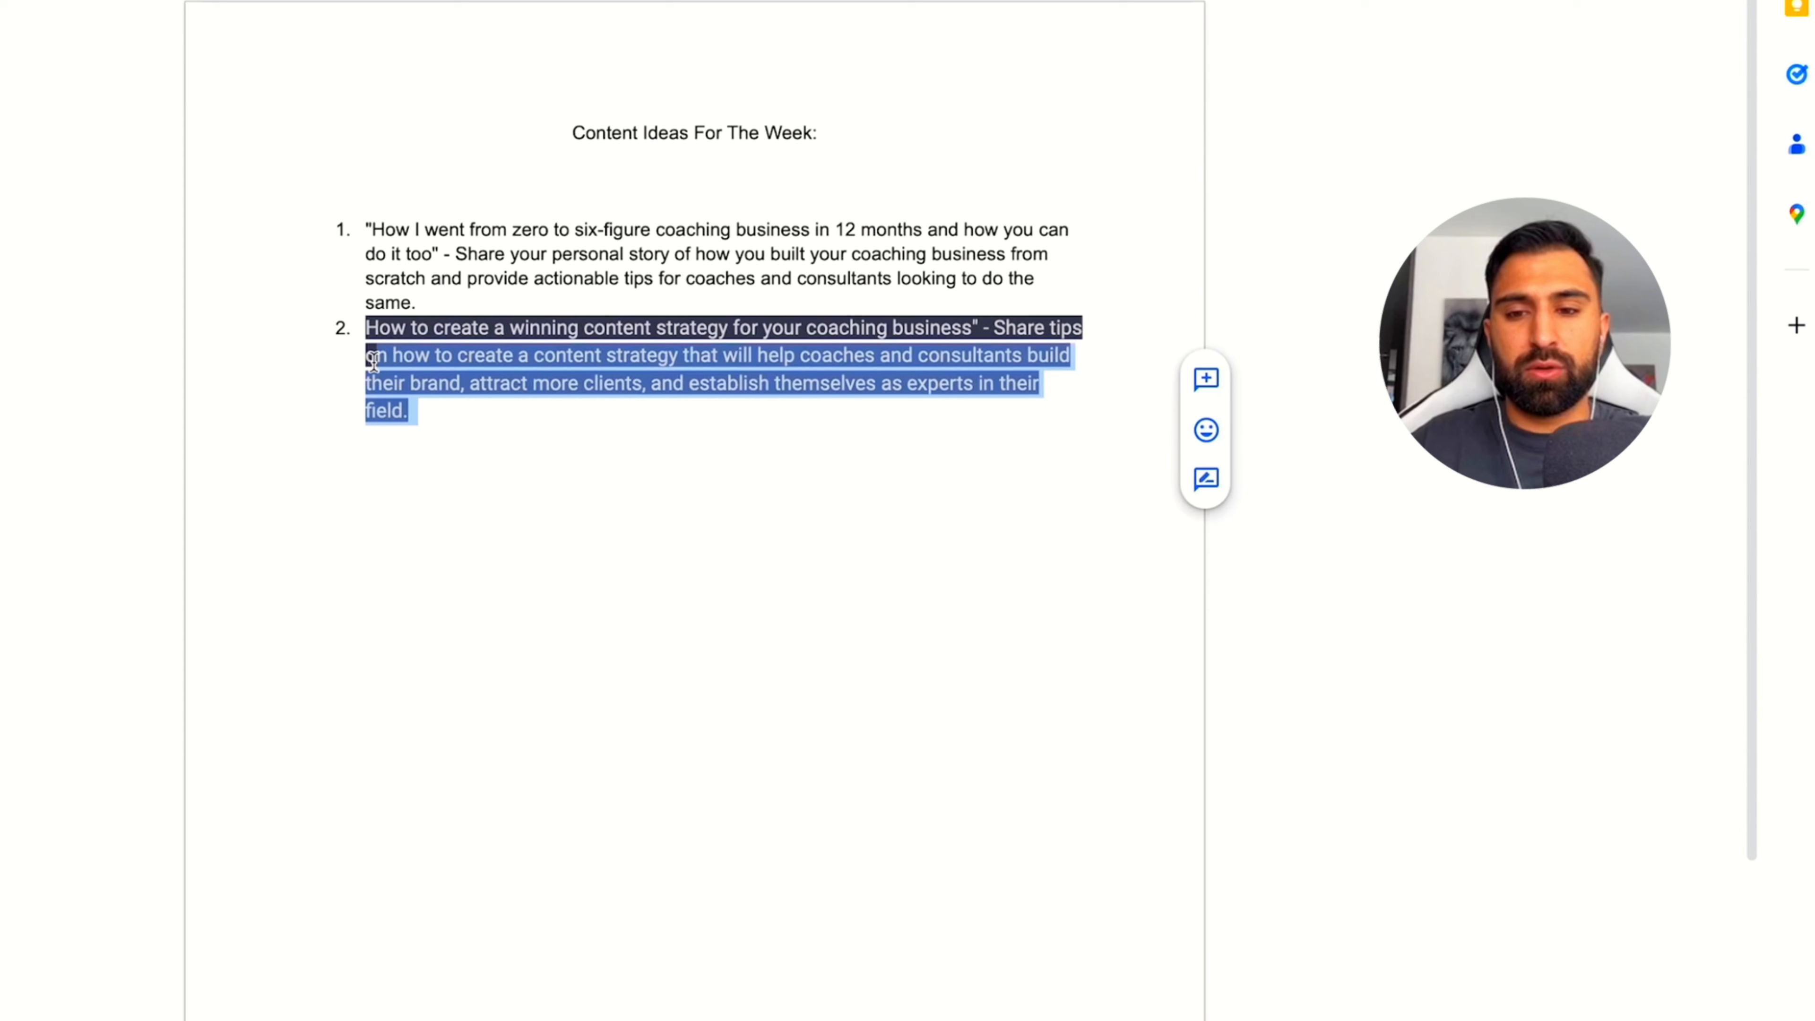
key(ctrl+backslash)
- Add the note "^ How to create content strategy on LinkedIn that will attract your dream buyers." below the numbered list
click(1061, 429)
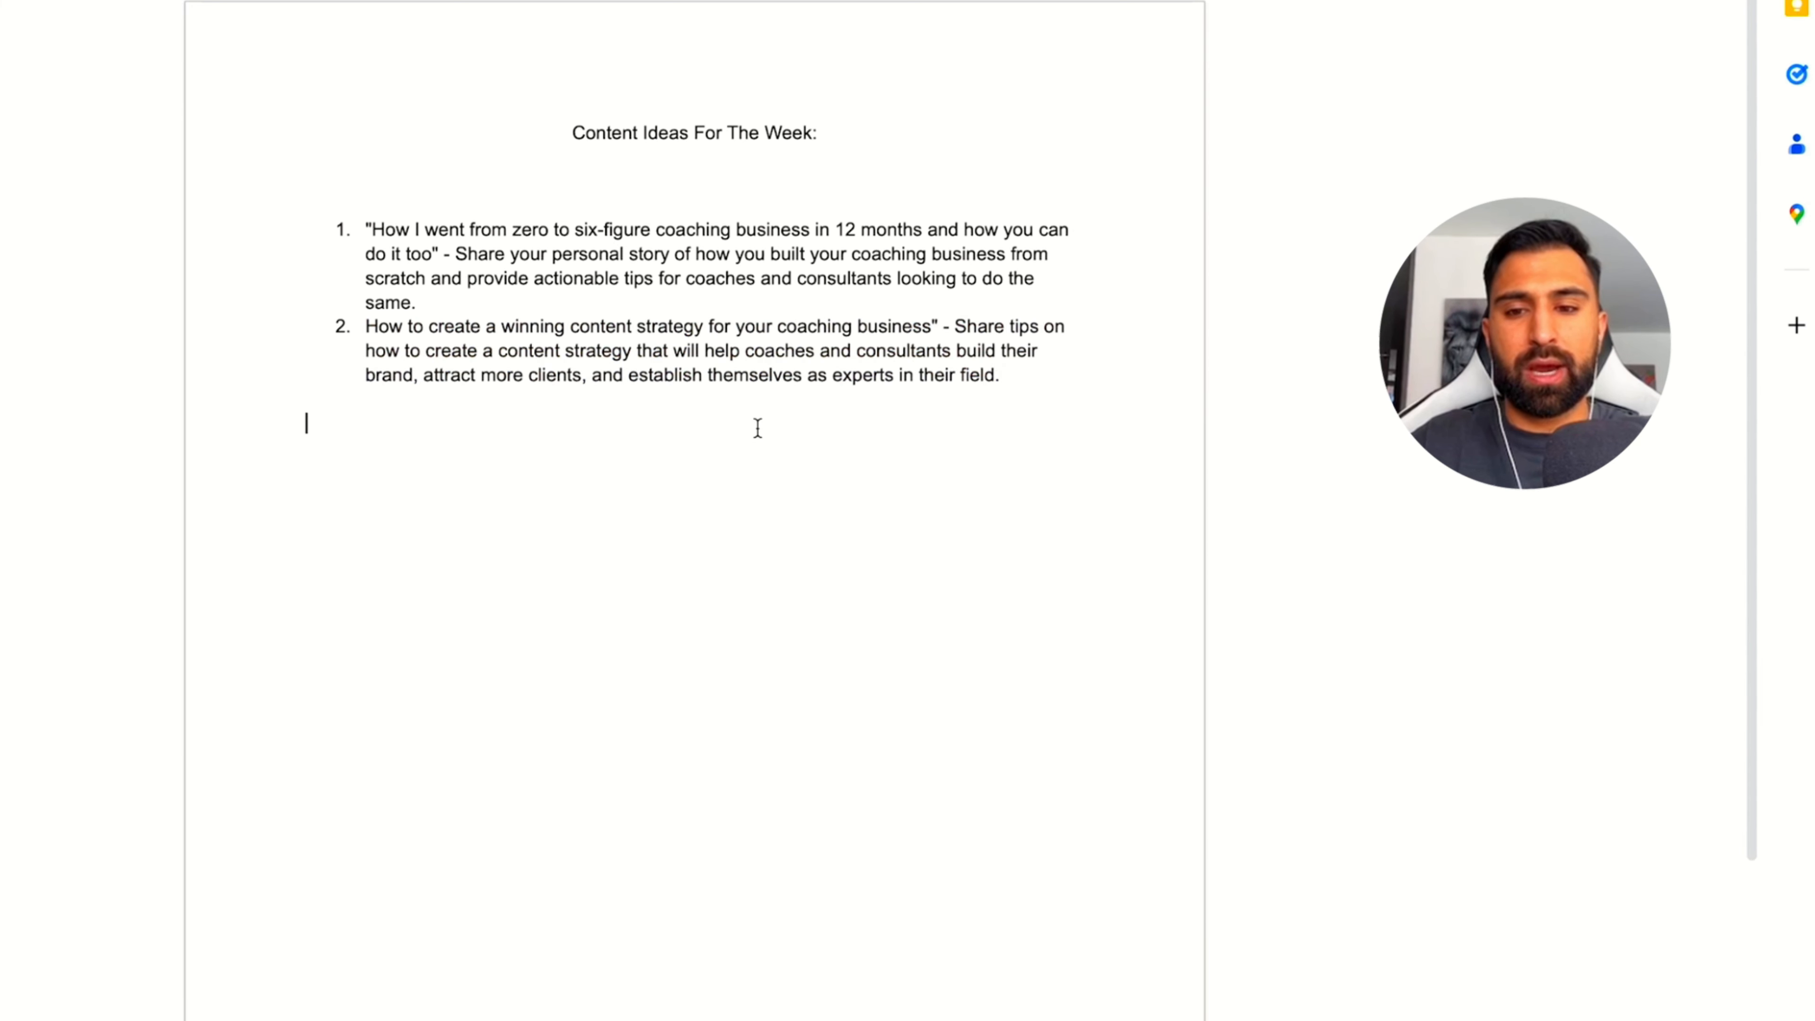
text(^)
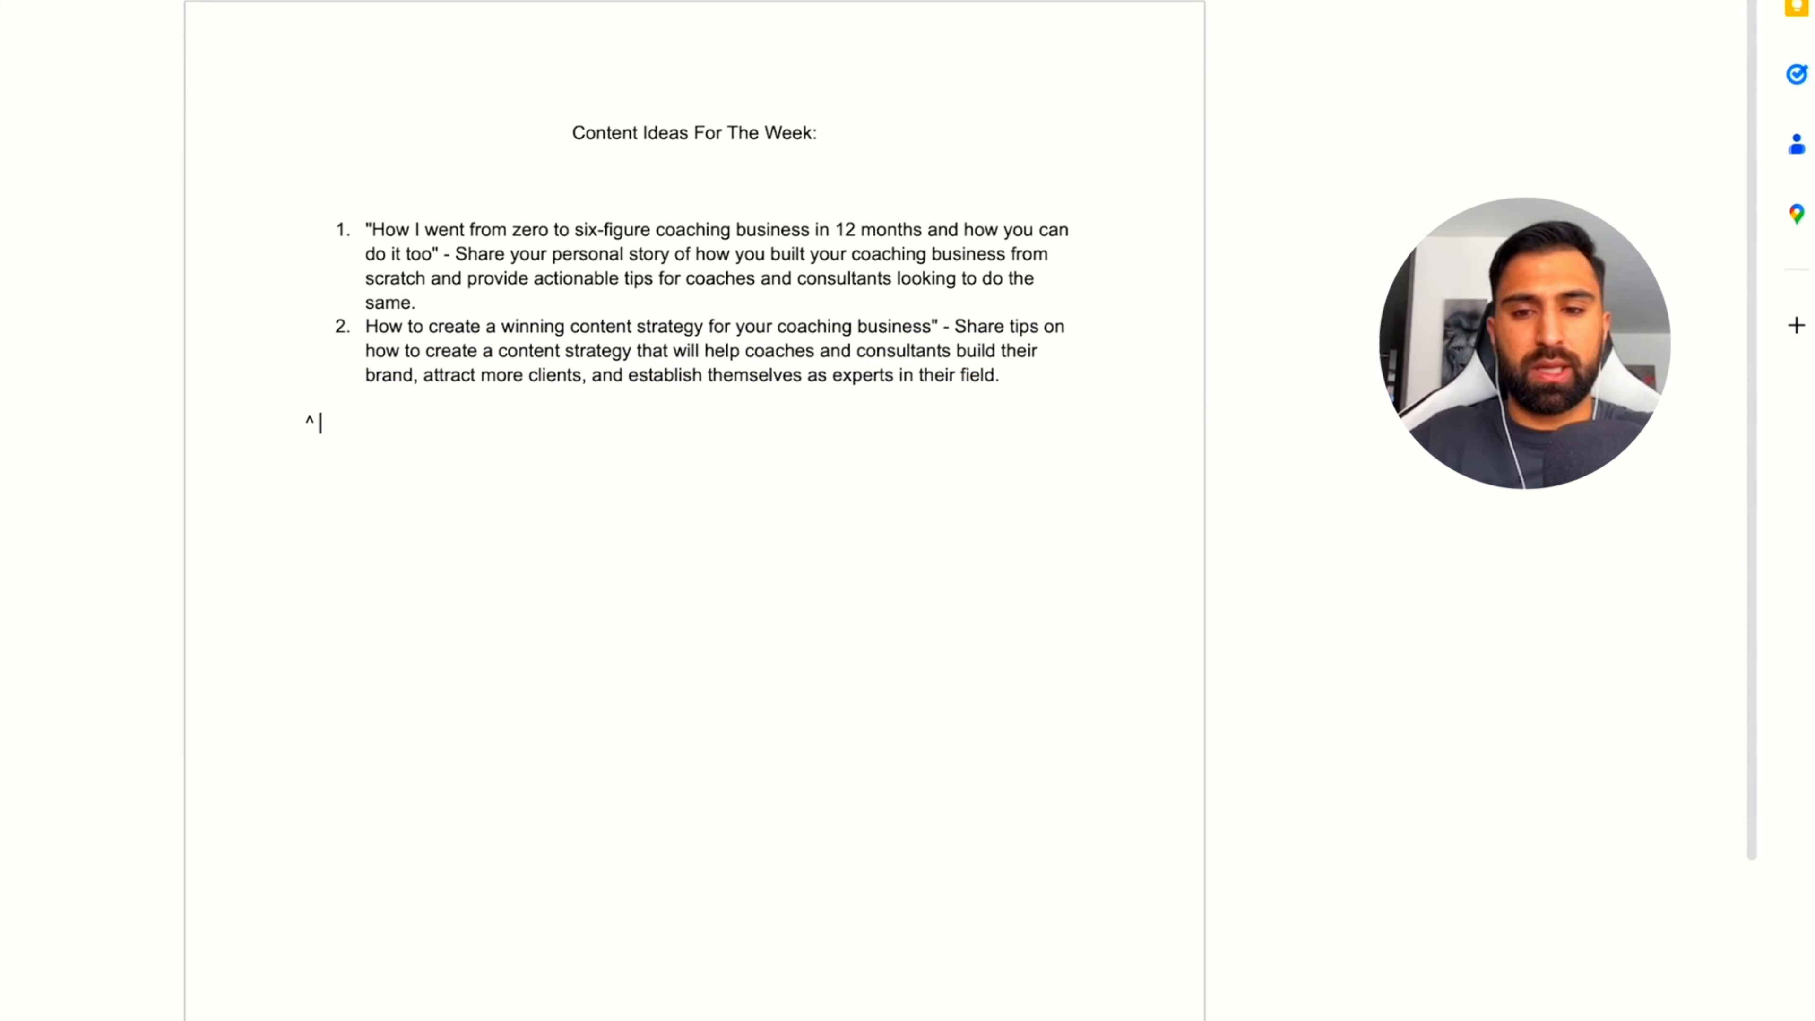
text( How to create c)
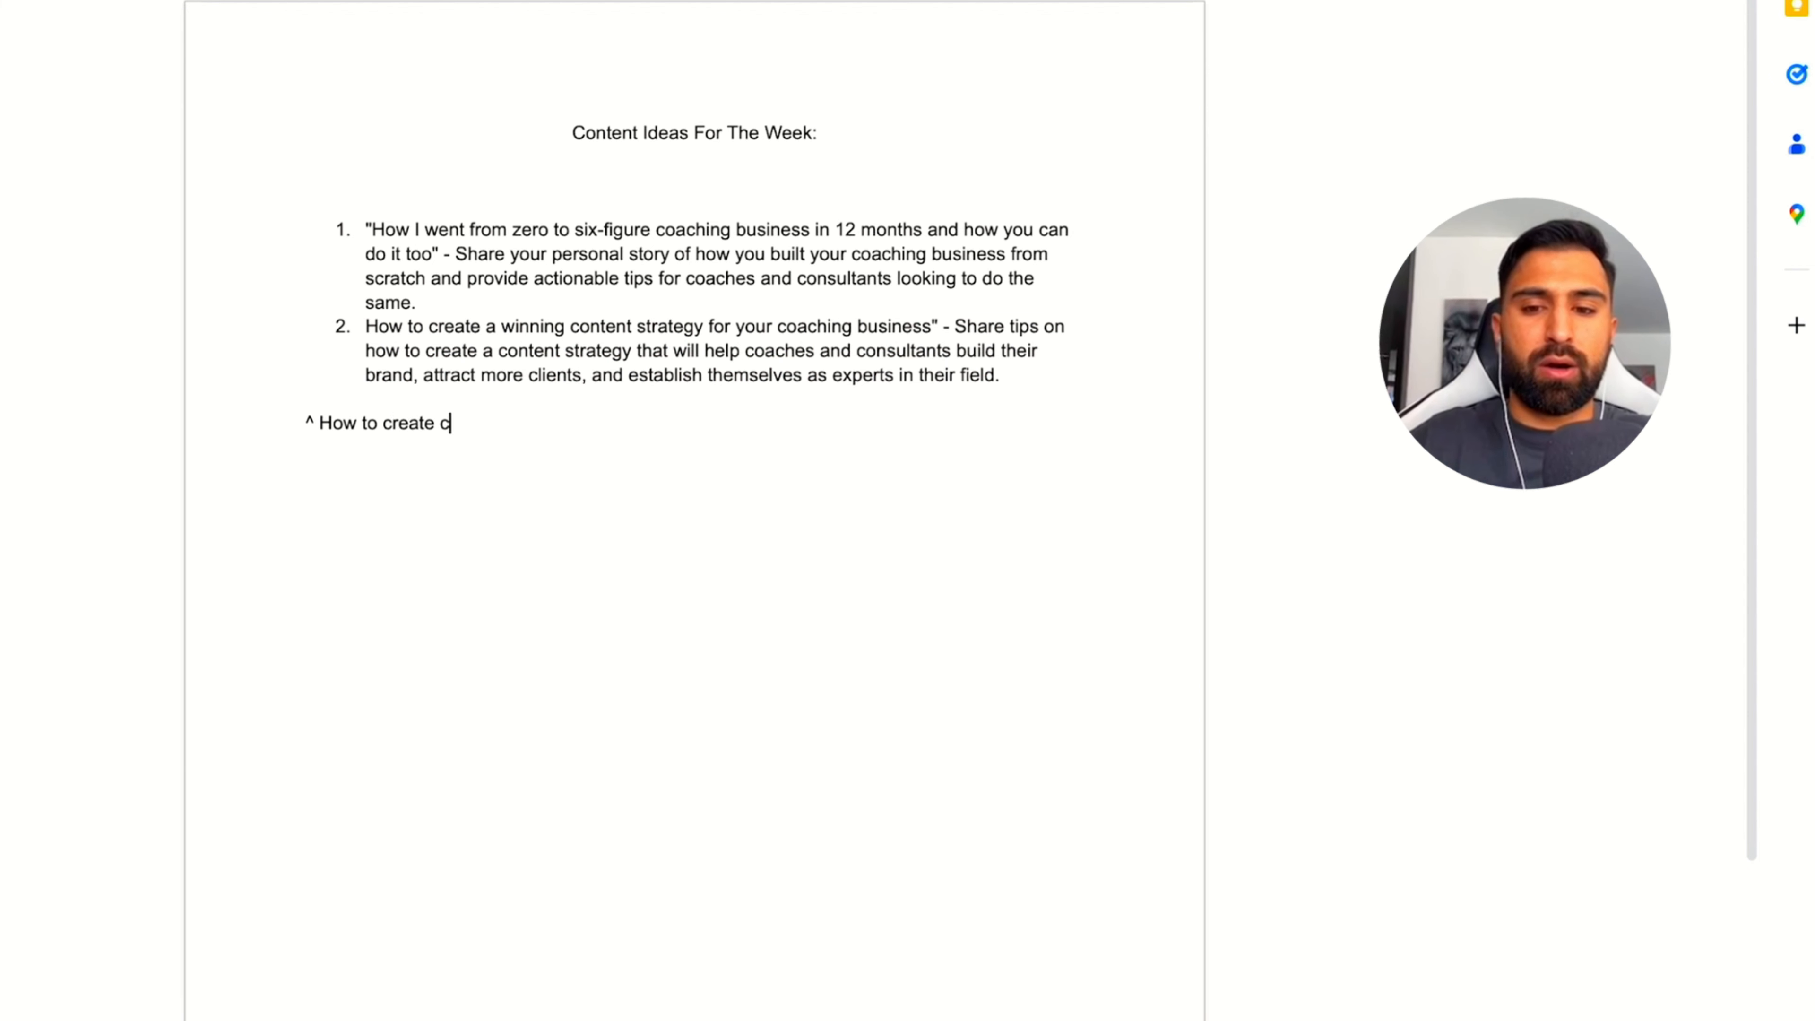
text(ontent strategy on )
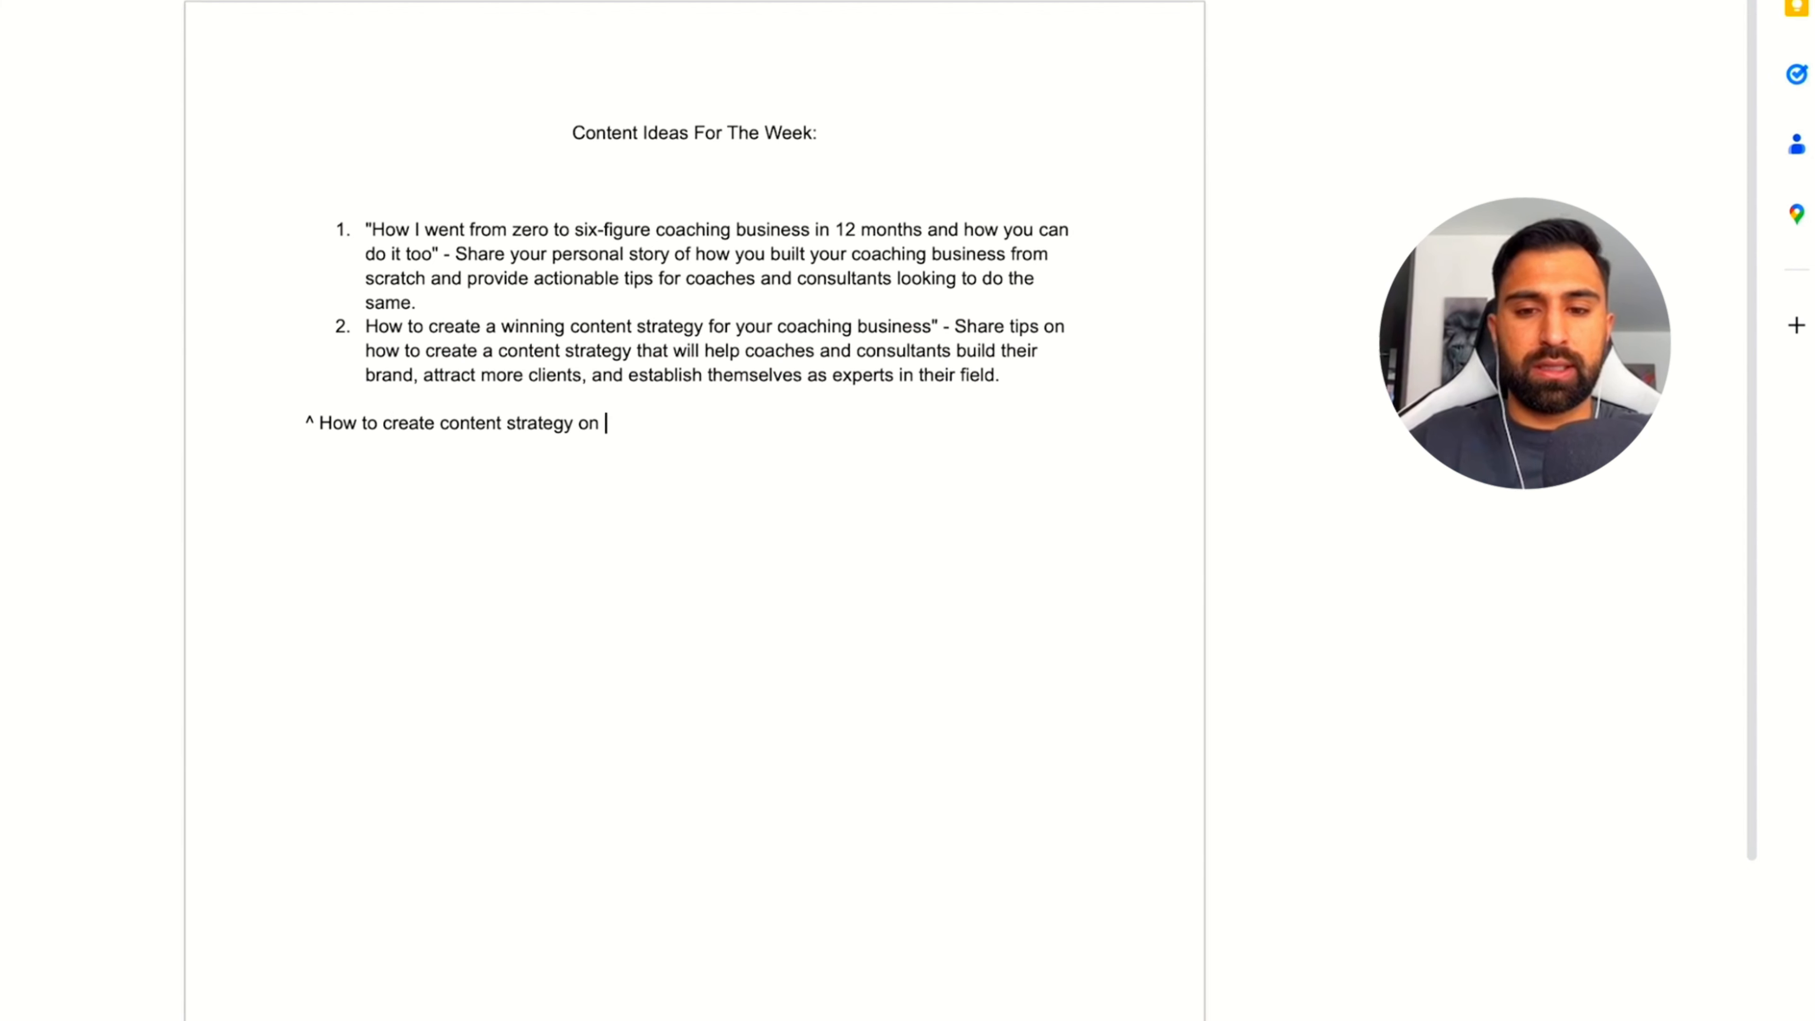
text(LinkedIn that will attract)
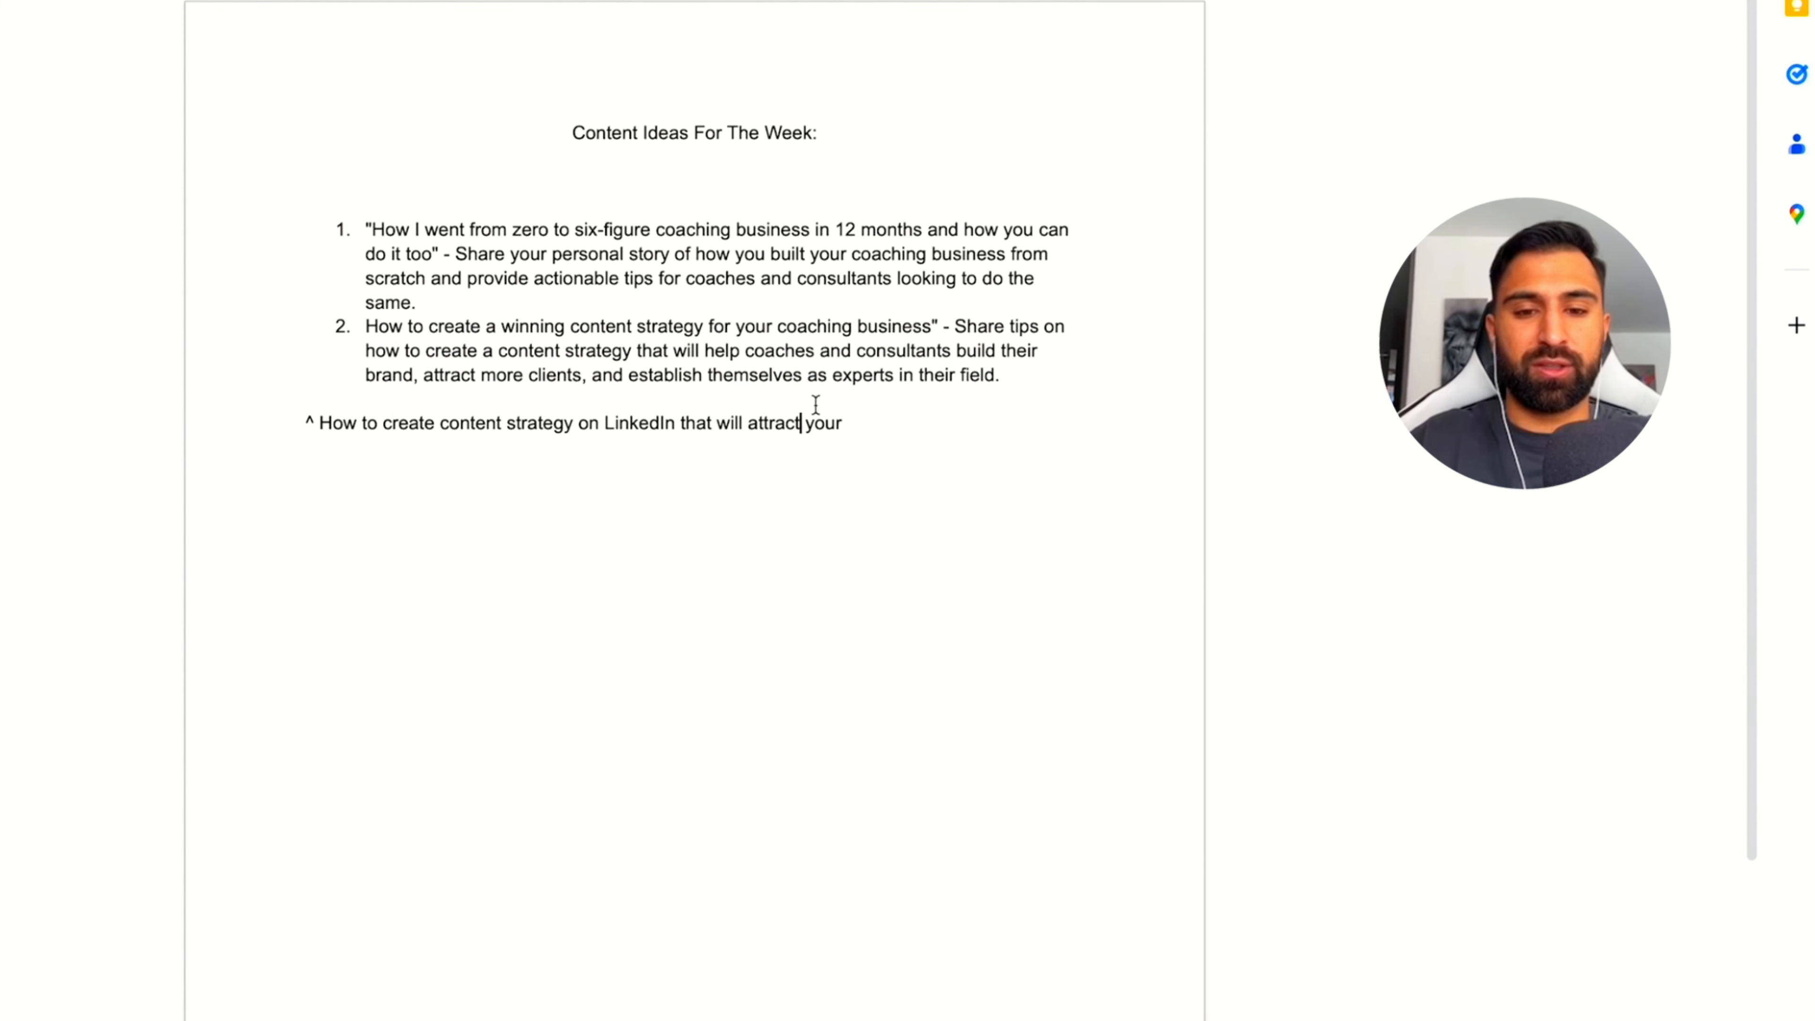
key(Tab)
text(dream buyers.)
key(Return)
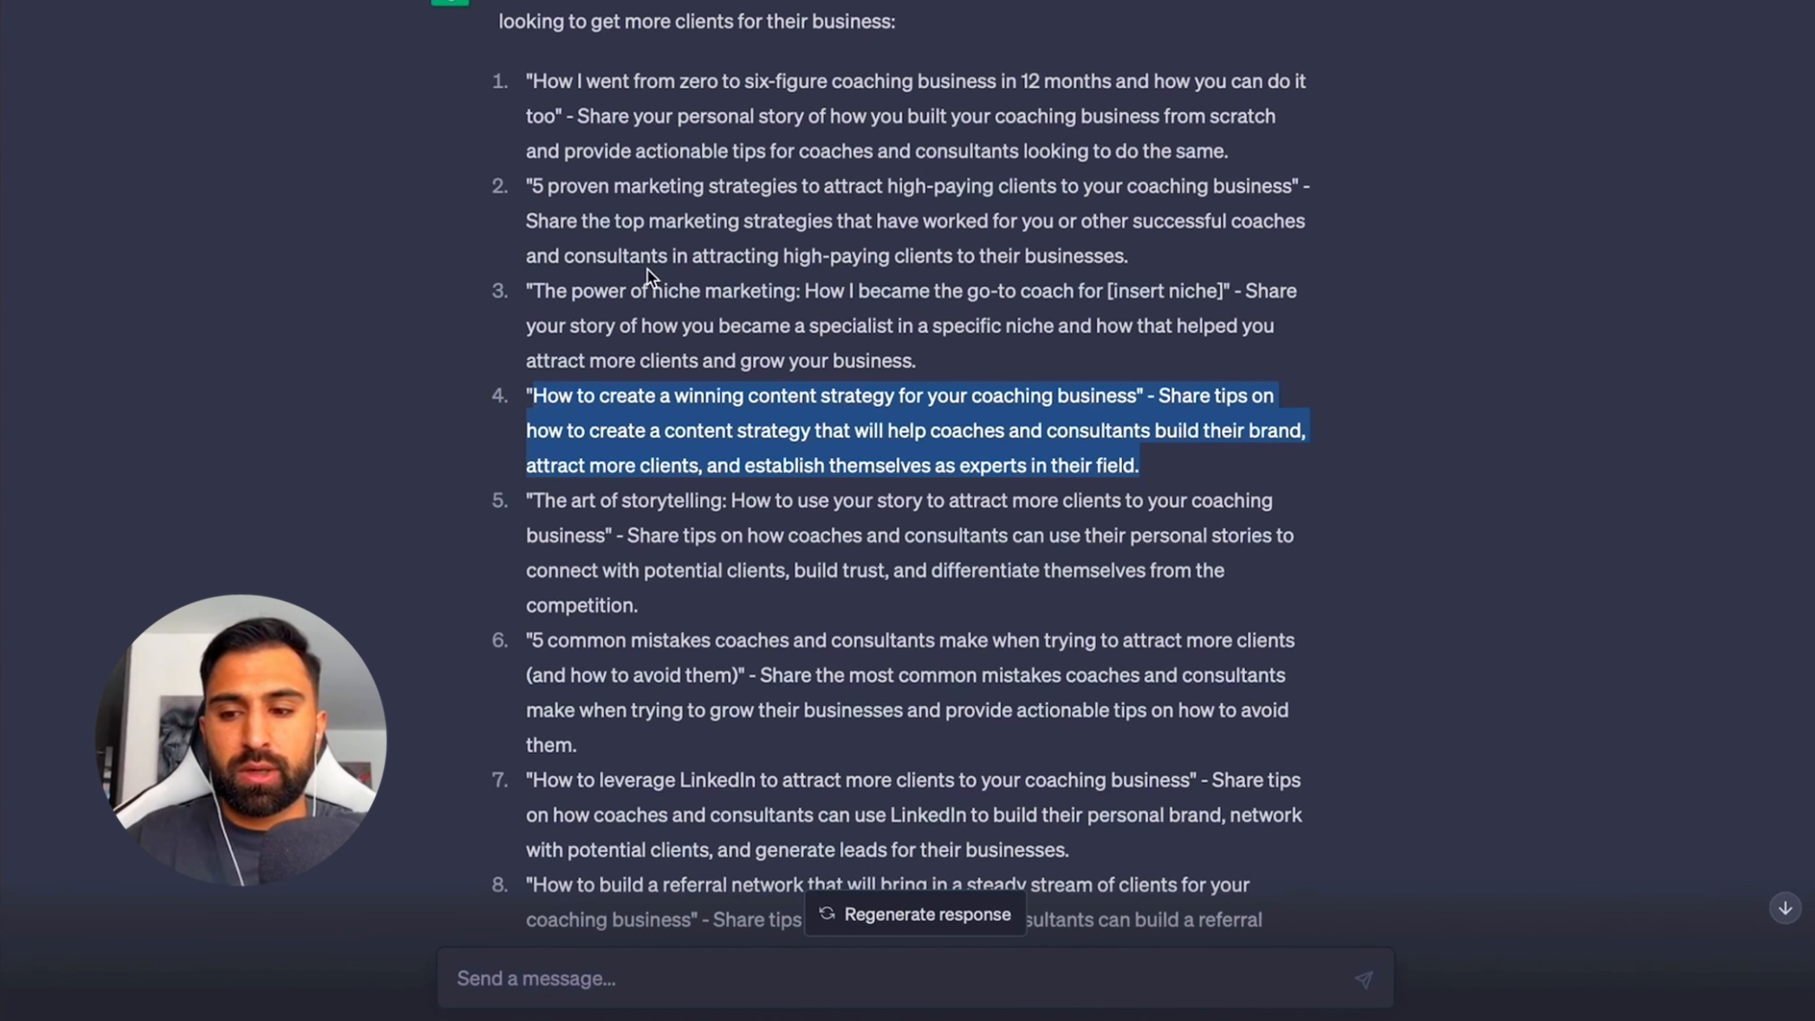
- Ask ChatGPT "Can you give me 5 more ideas that are story based?" as a follow-up to the ten content ideas
scroll(648, 269, down, 5)
click(715, 978)
text(Can you give m)
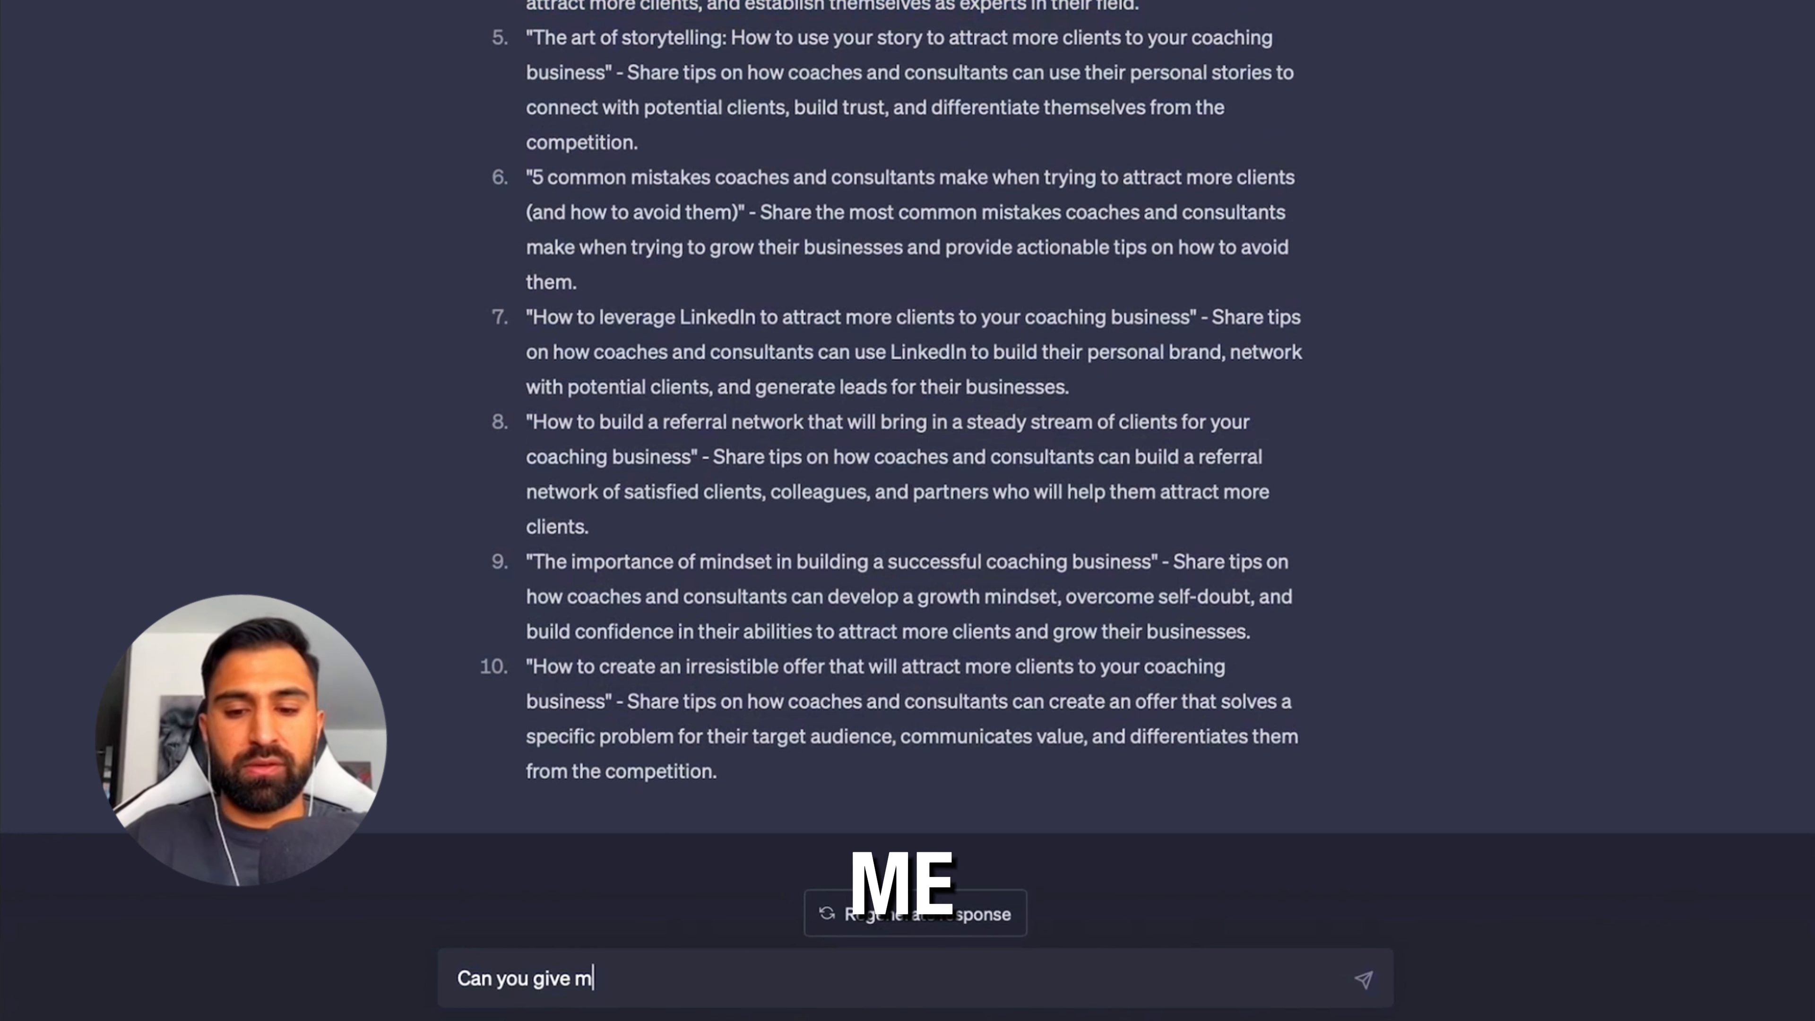
text(e 5 more ideas that)
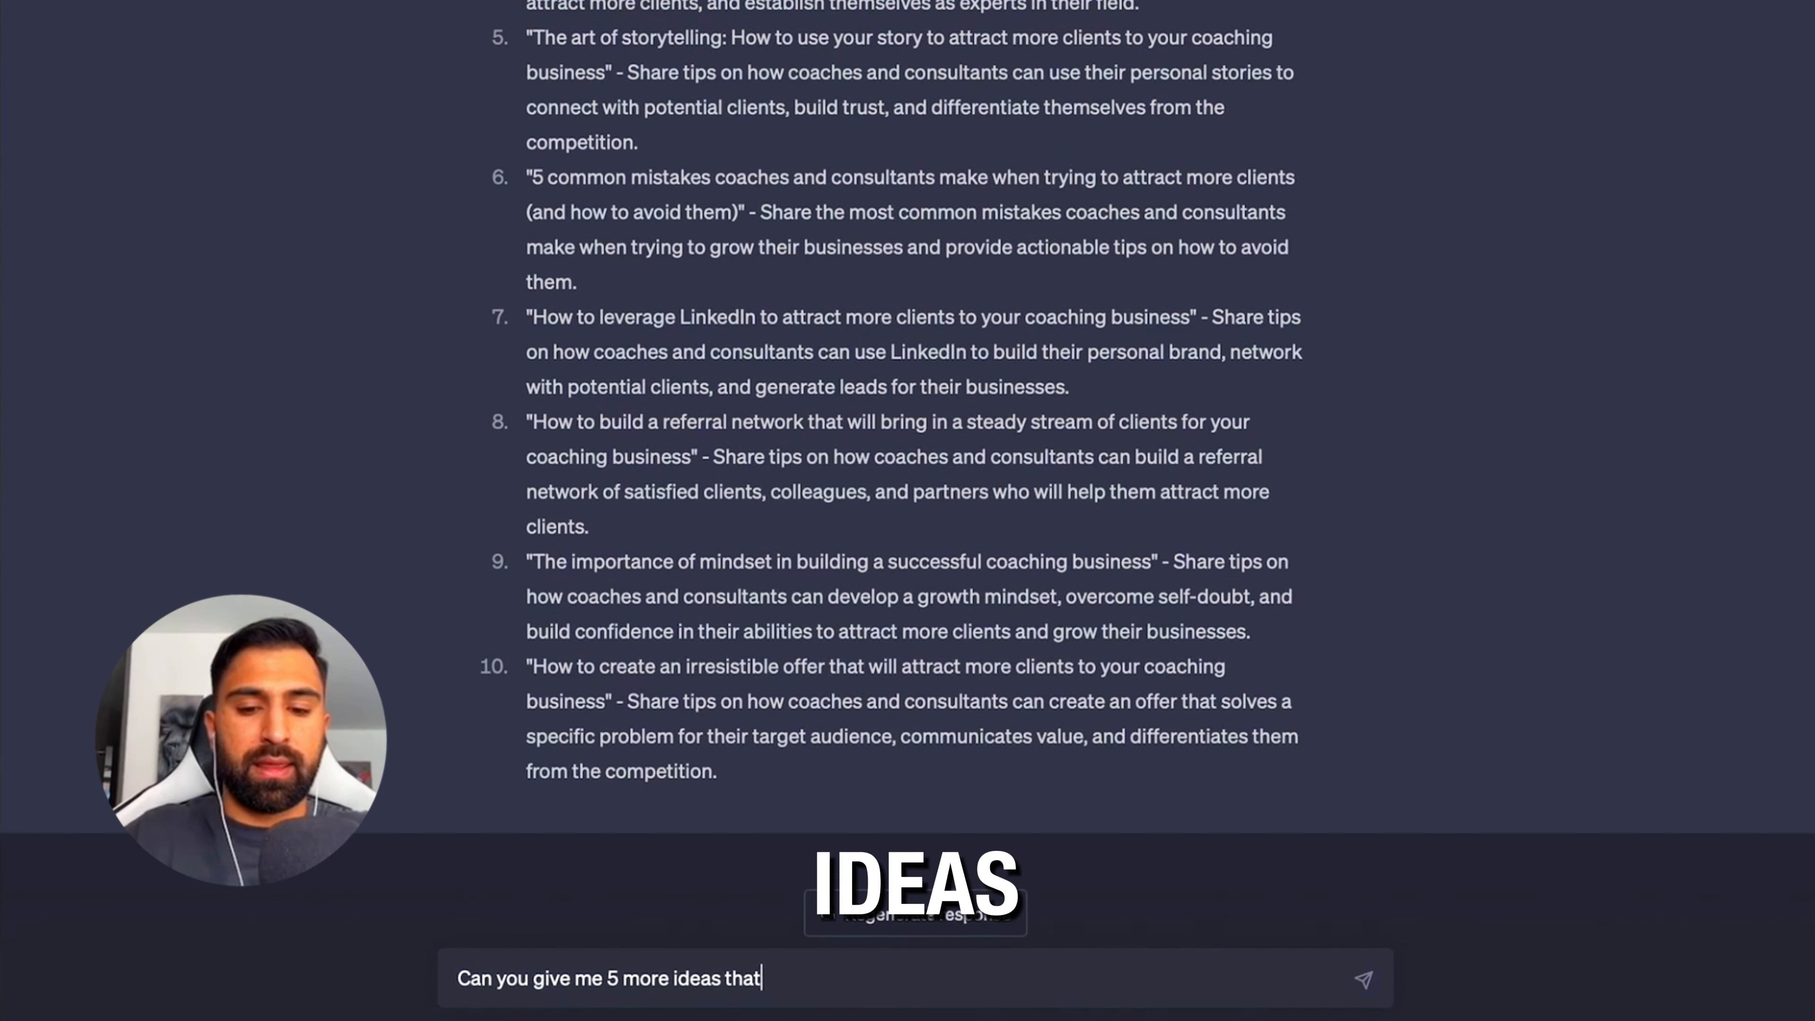
text( are story based)
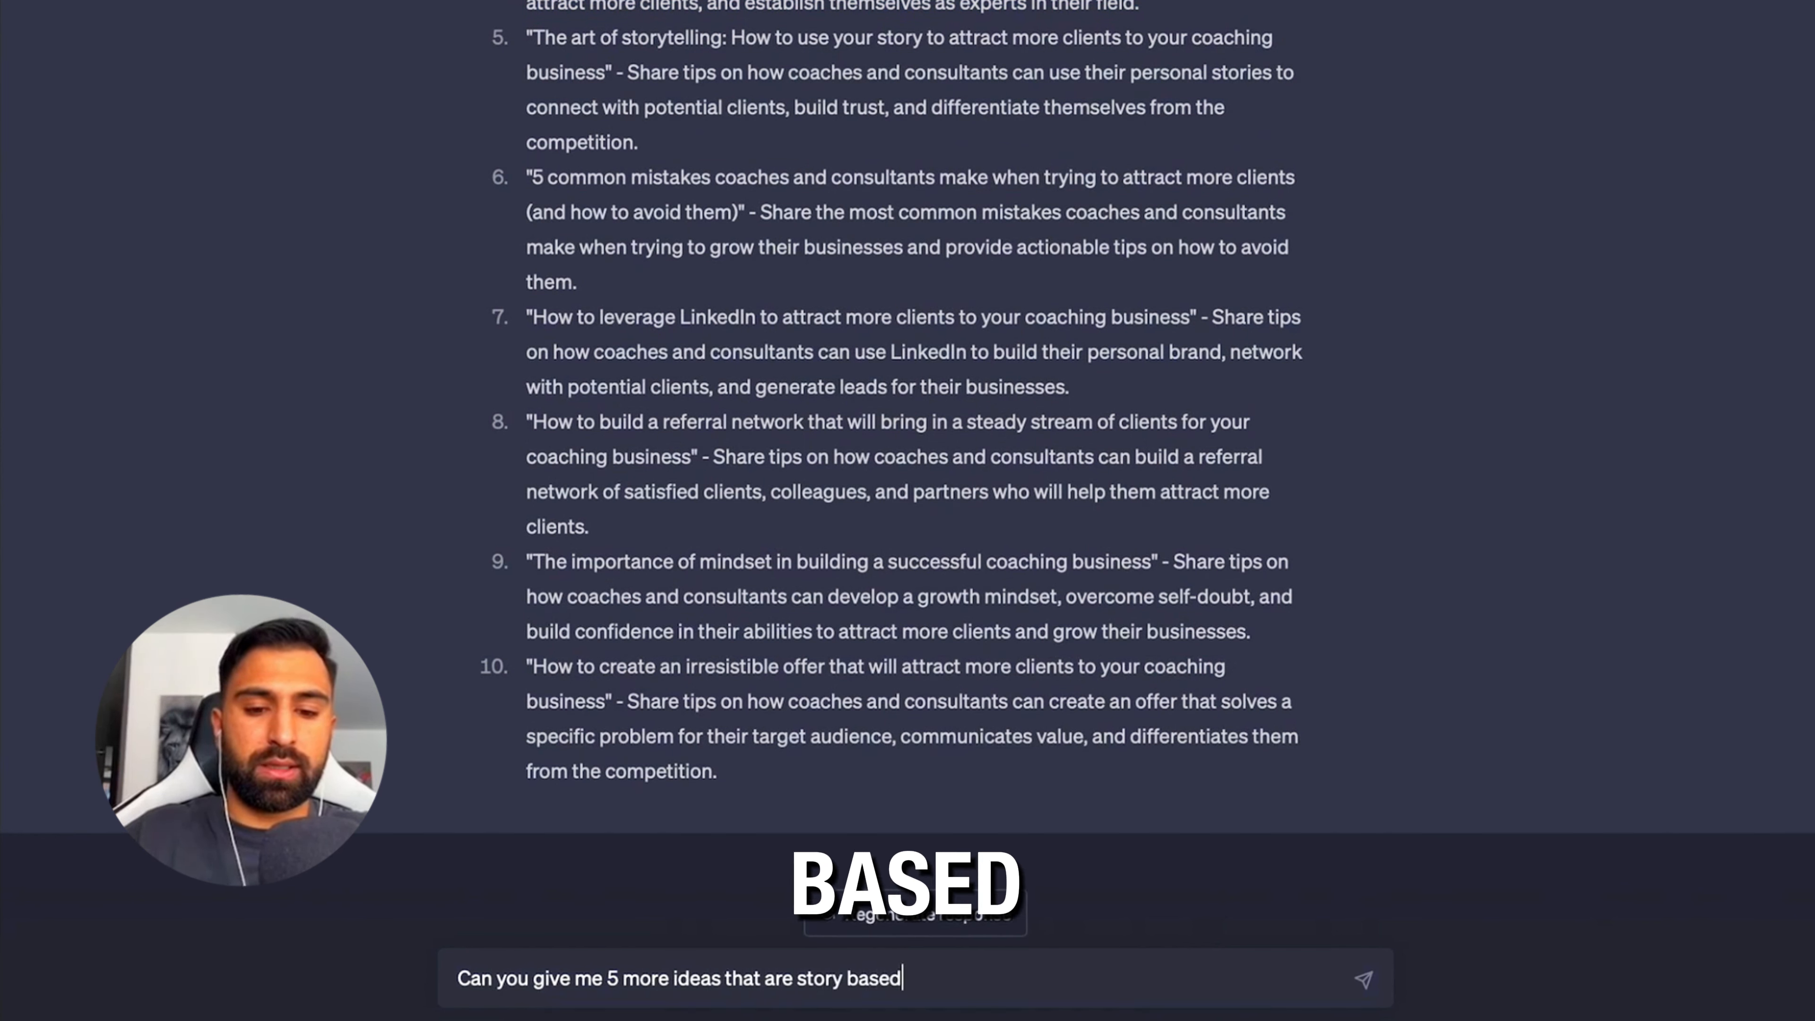
text(?)
key(Return)
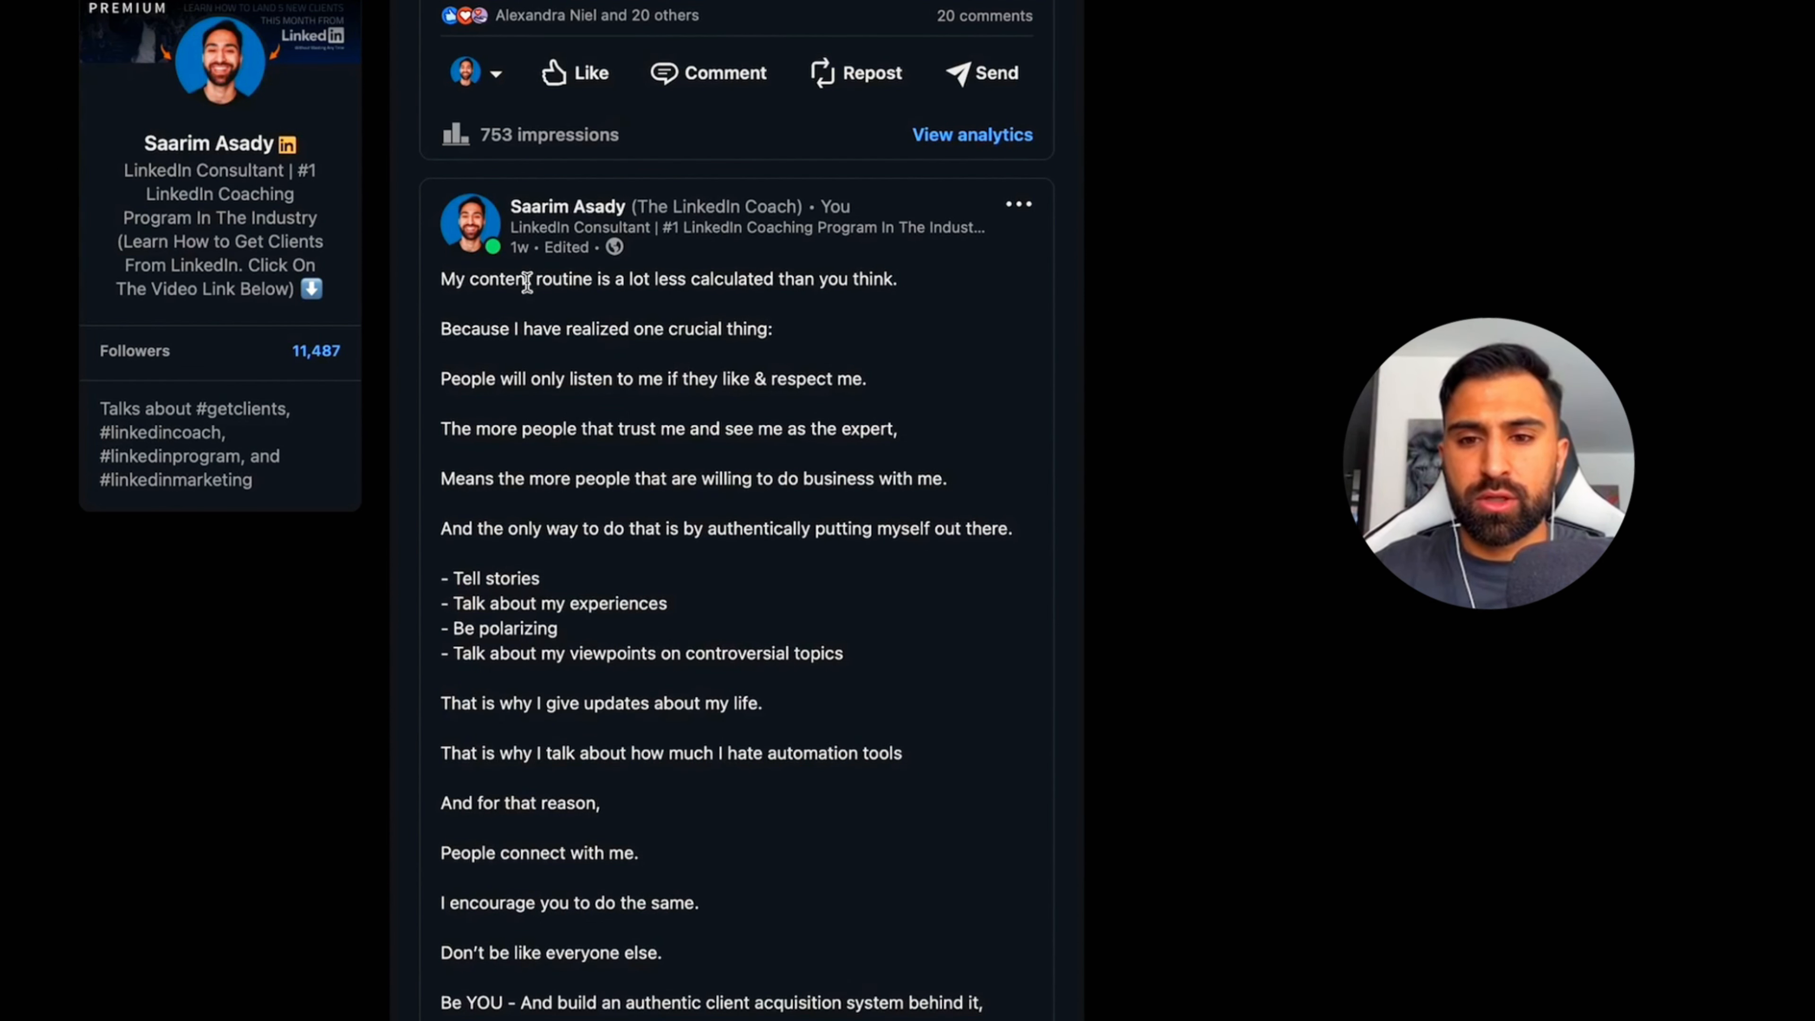
- On LinkedIn, copy the full text of the post that starts "My content routine is a lot less calculated than you think."
drag(441, 279, 900, 1020)
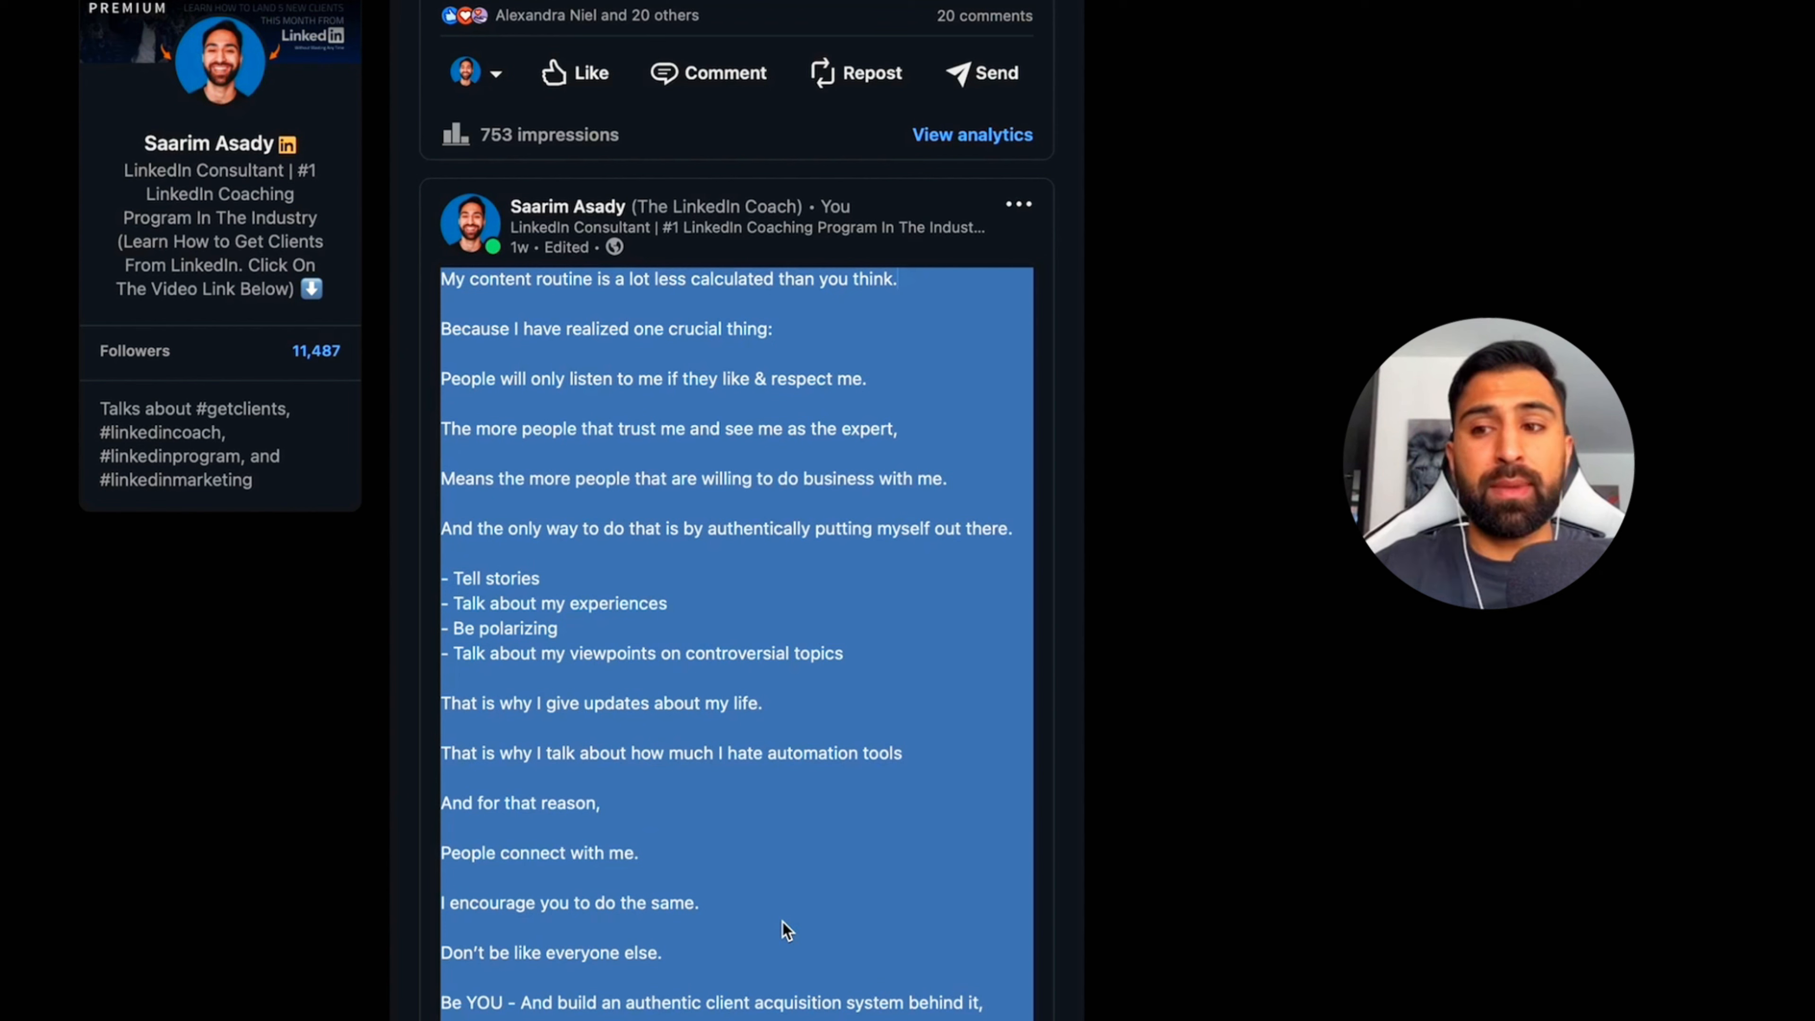
right_click(671, 613)
click(708, 722)
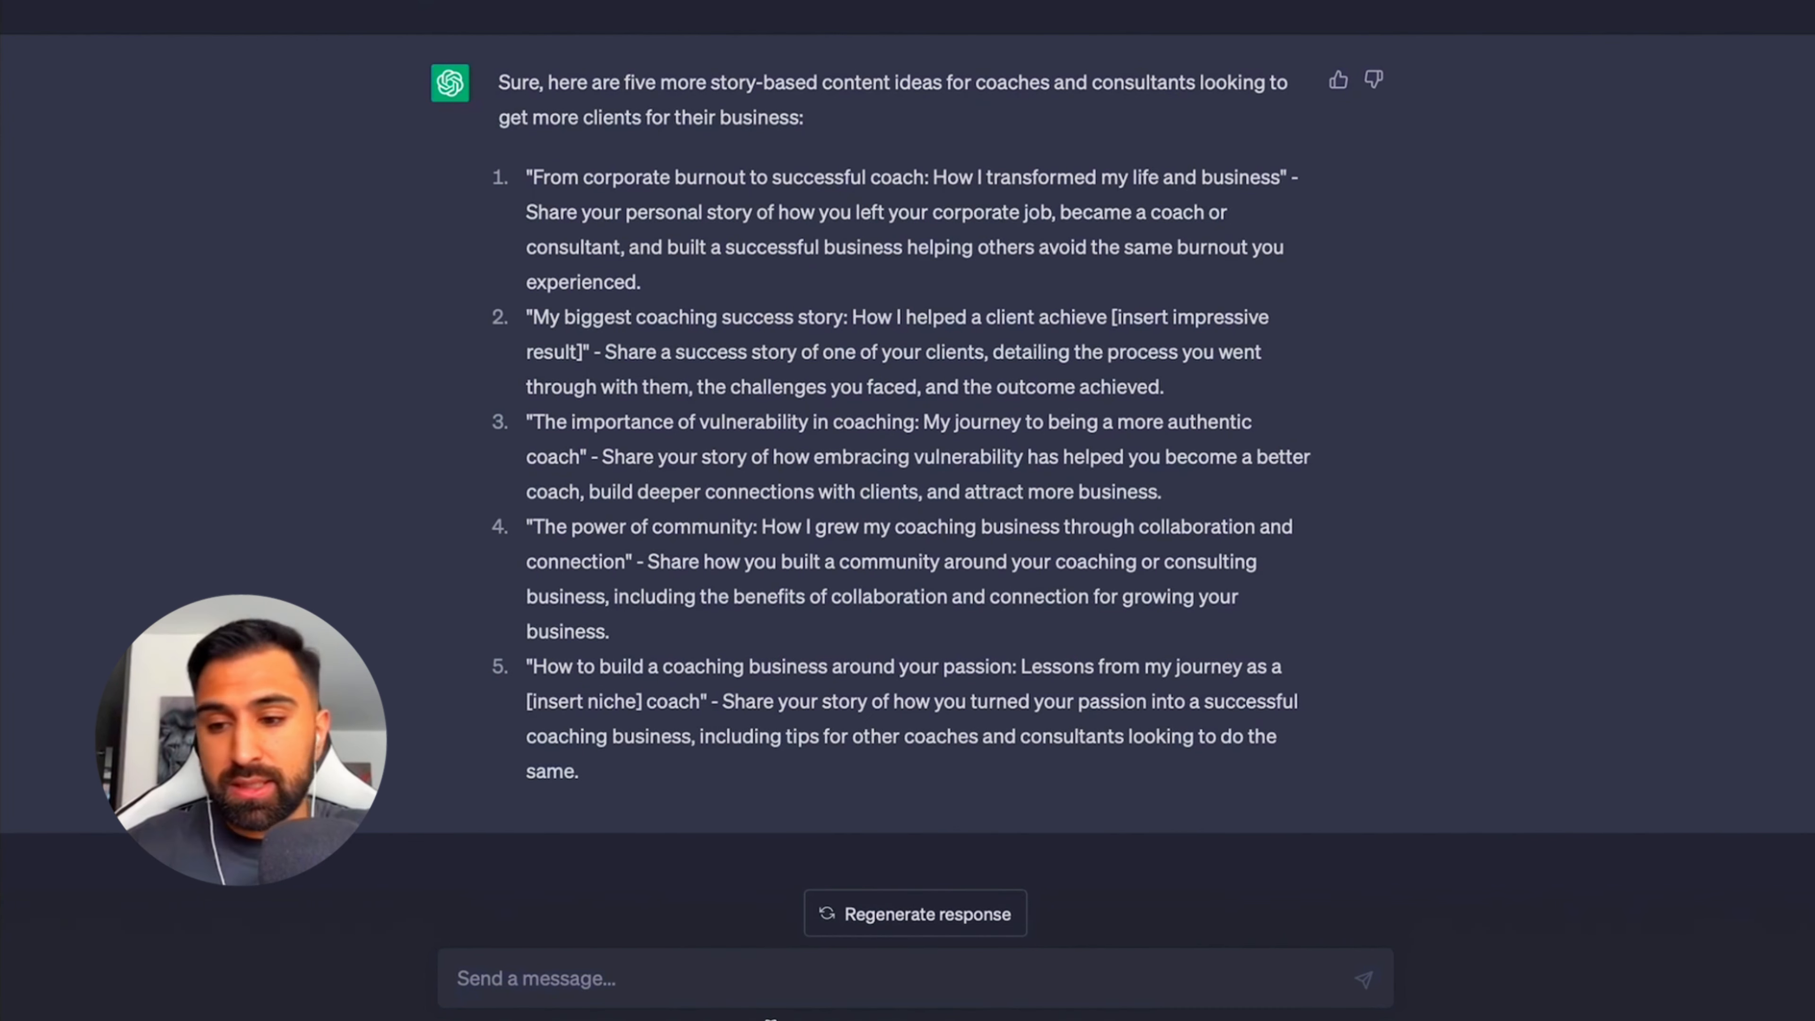
- In ChatGPT, enter "Hey, I wrote a post for LinkedIn that tells a bit of a story about my content creation routine. Can you edit it"
text(Hey, I wrote ap)
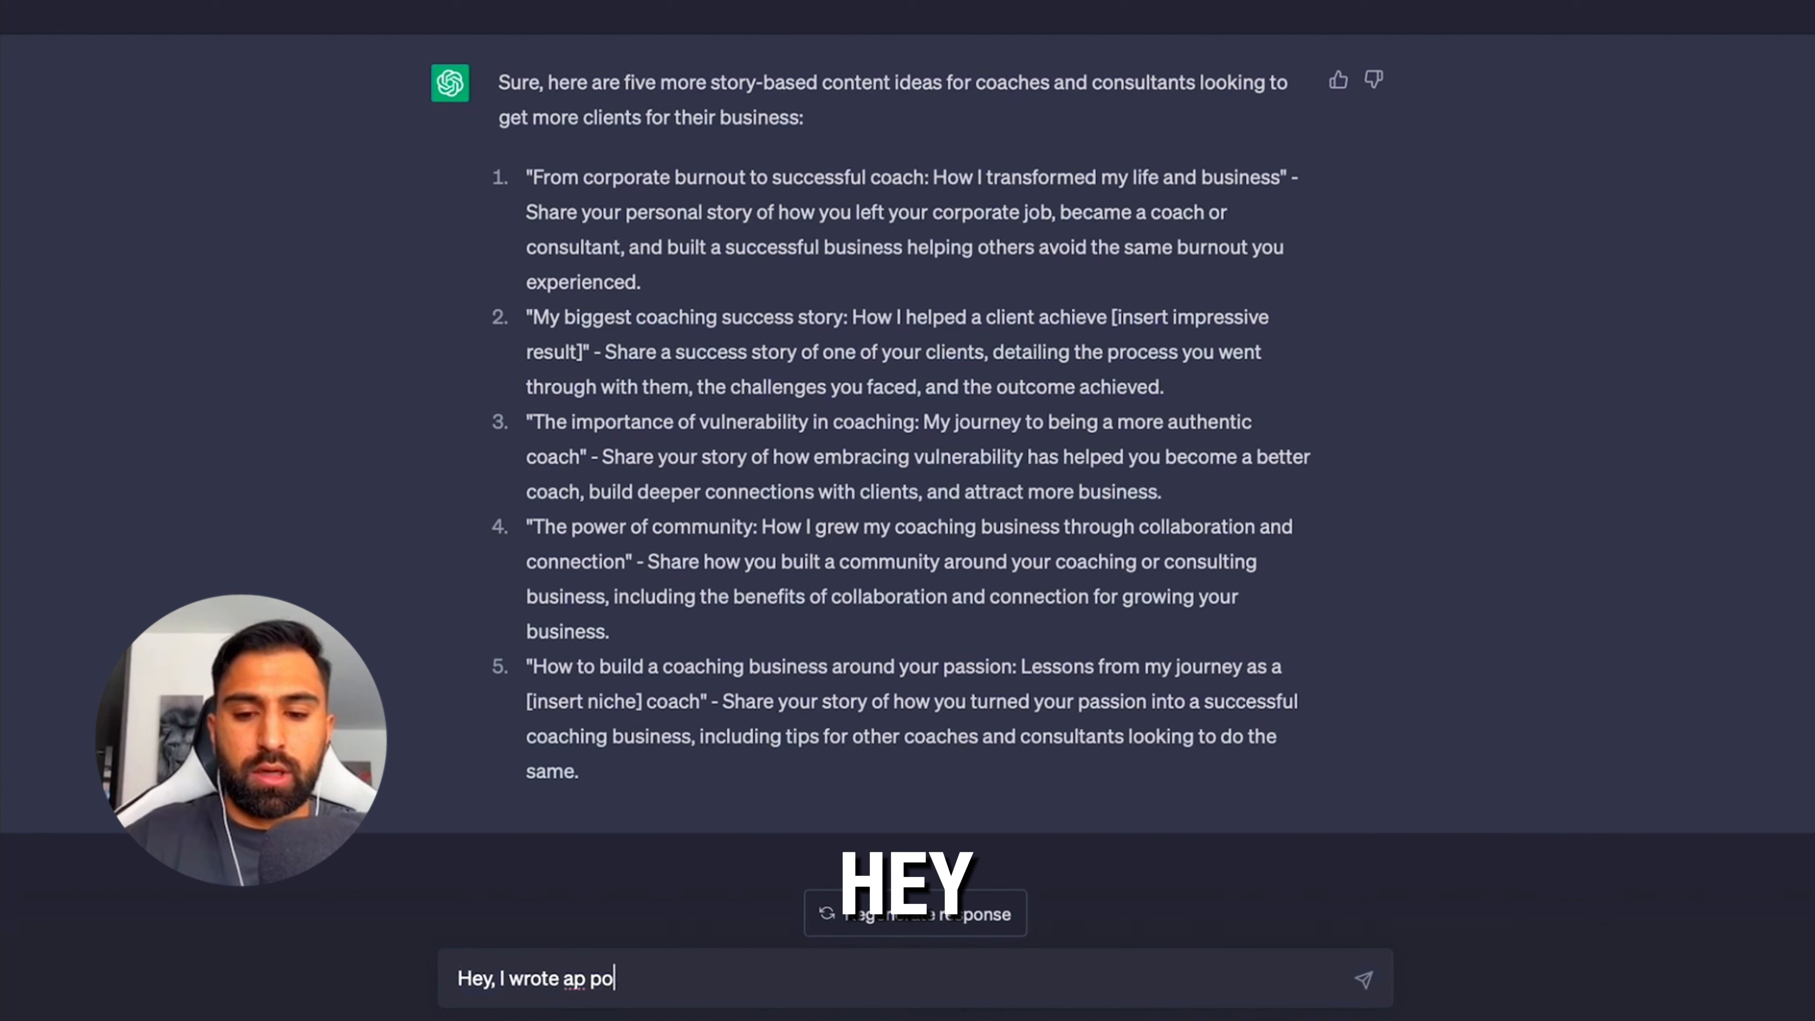
key(BackSpace)
text(post for LinkedIn that )
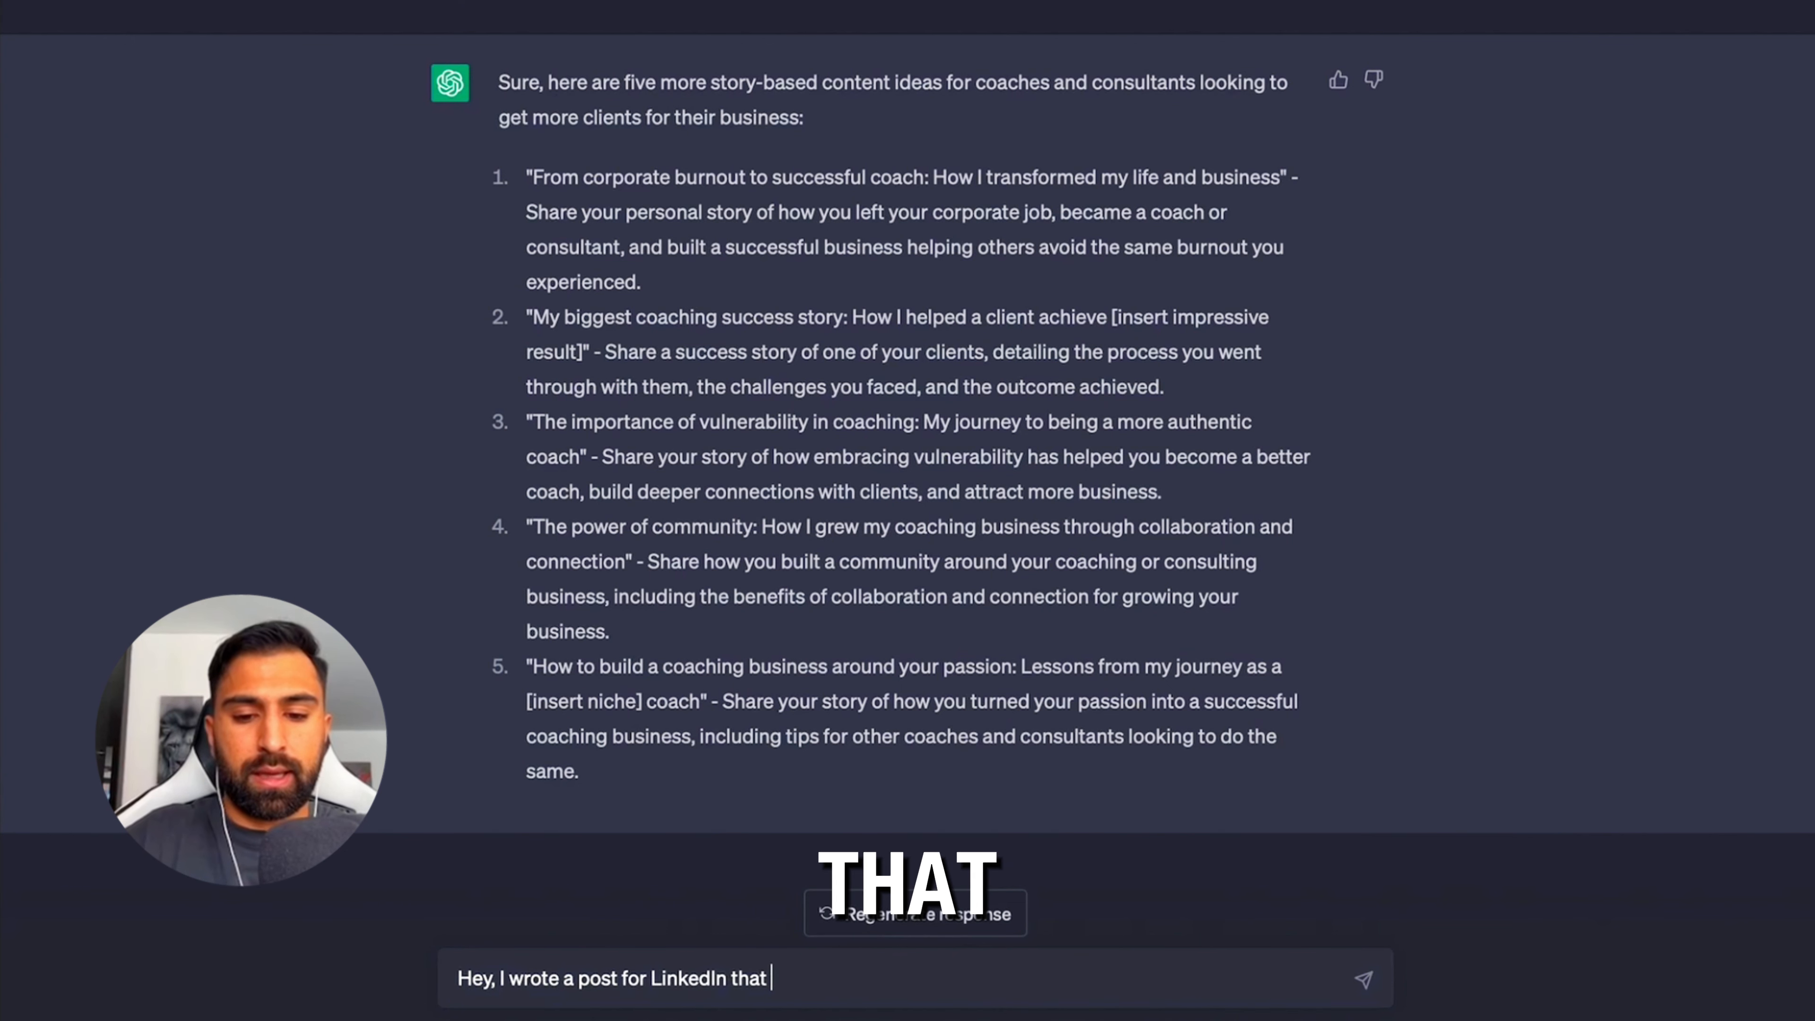
text(tells a bit of a story ao)
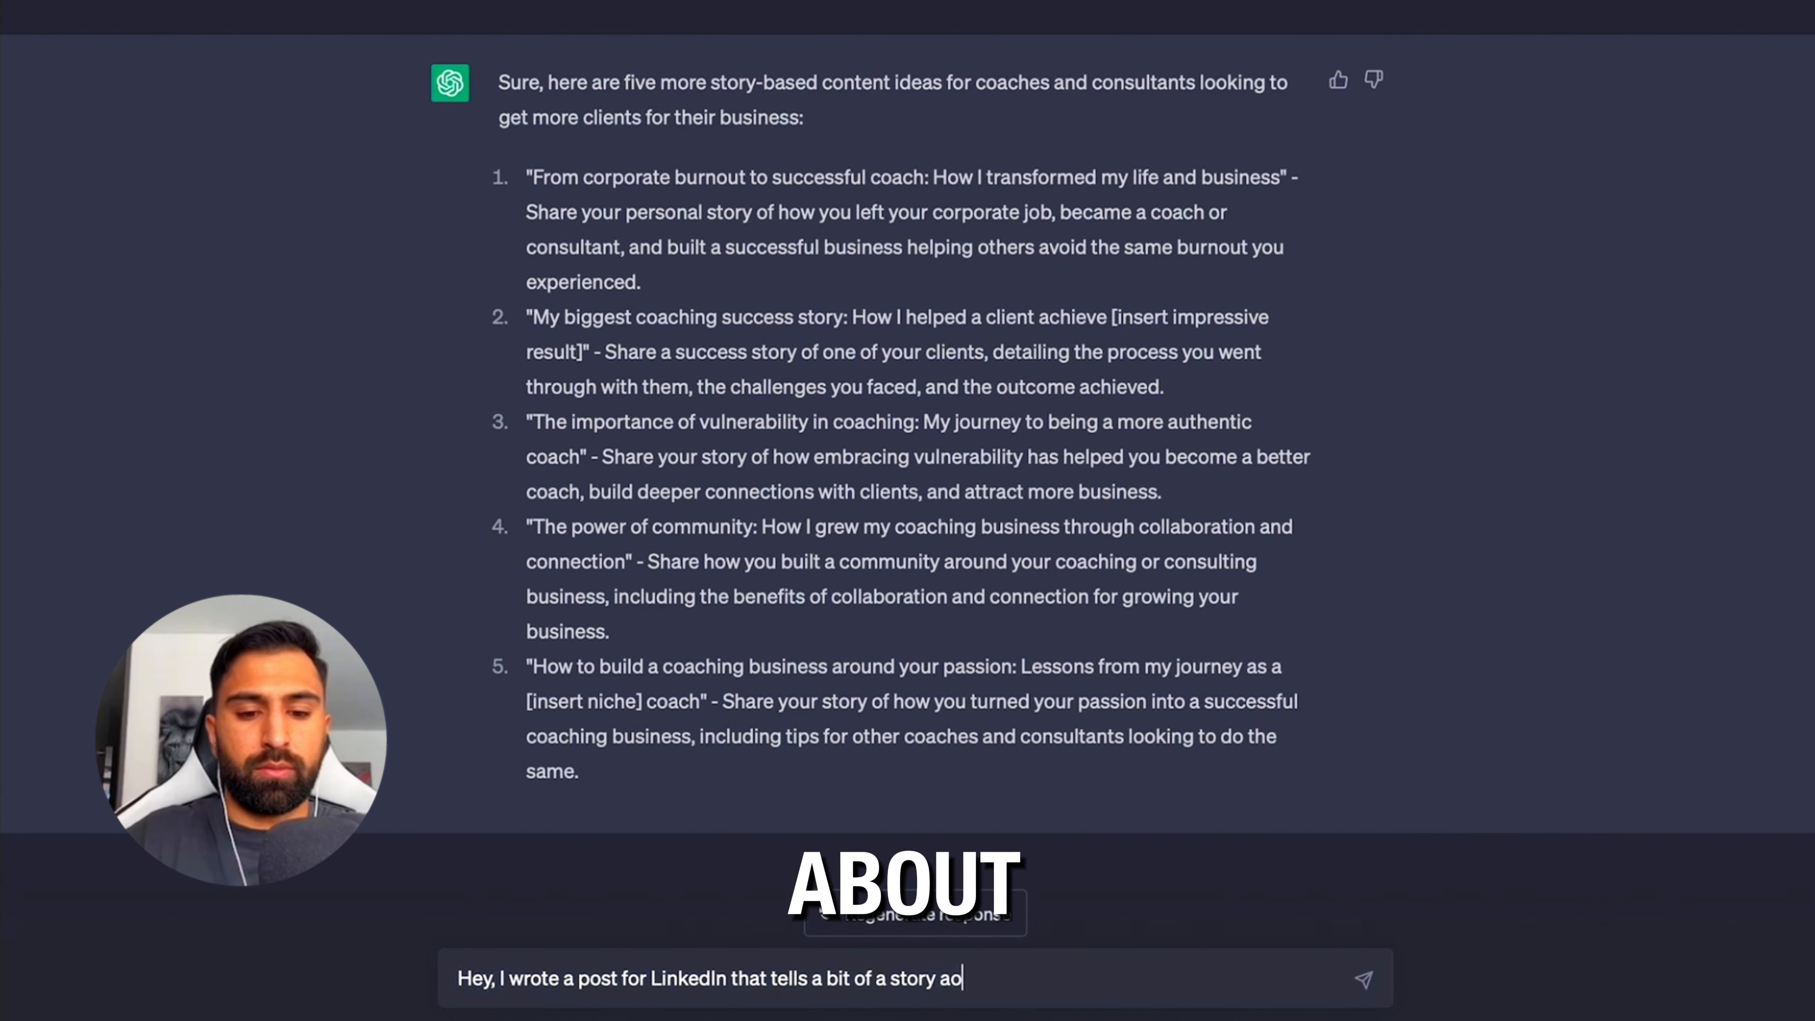
key(BackSpace)
text(bout my content creation c)
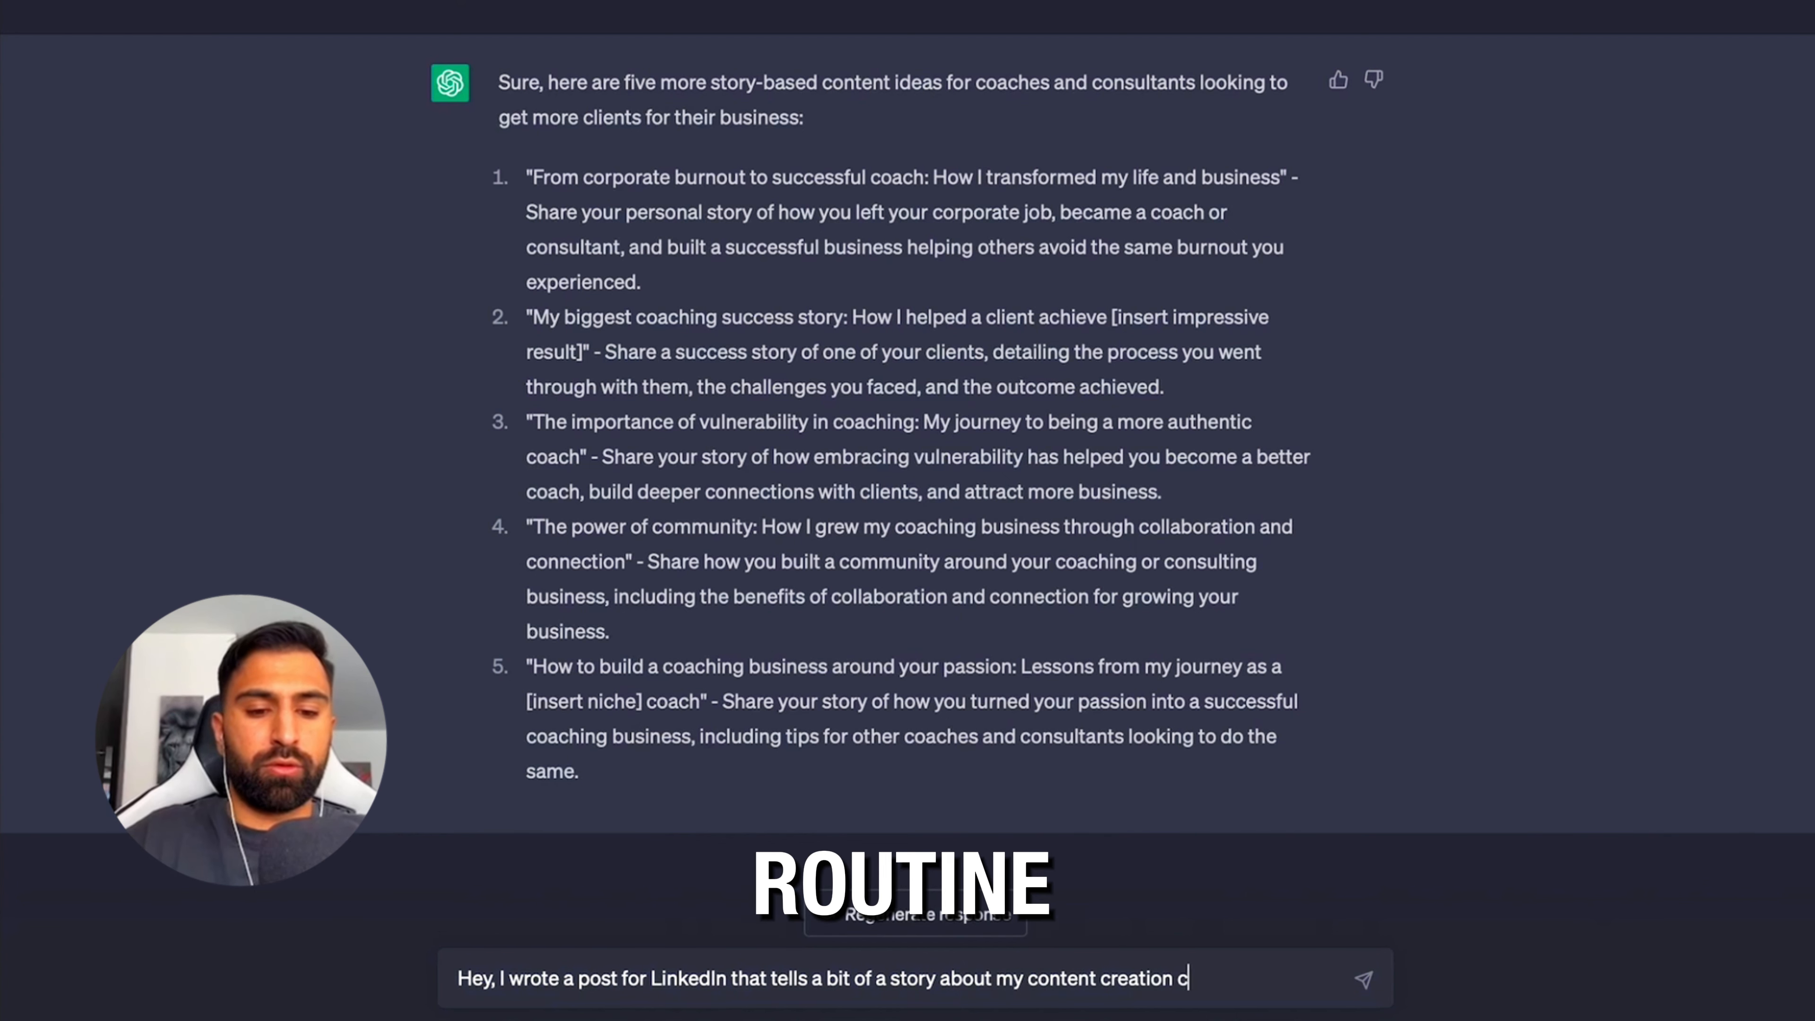
key(BackSpace)
text(routine. Can you edit it )
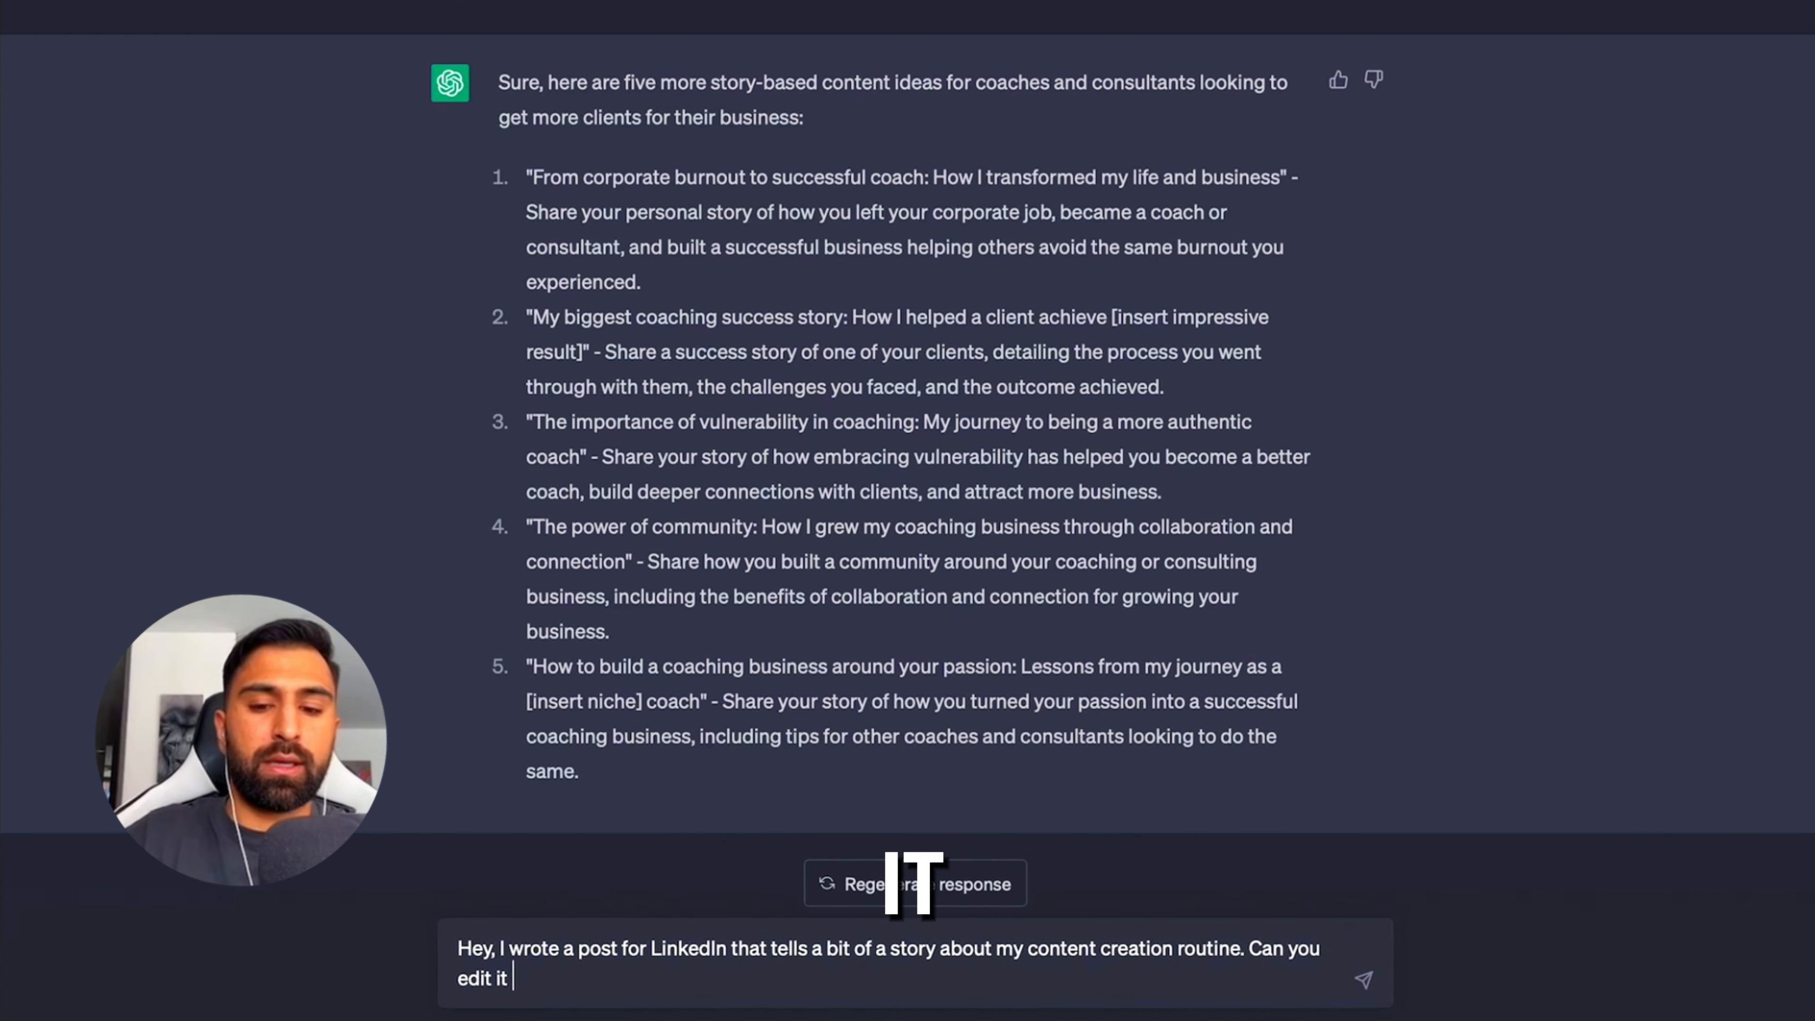
- Finish the request with "to make it a bit shorter and also more engaging so that I get more viewers?", add the copied post, and send it
text(to make it a bit shorte)
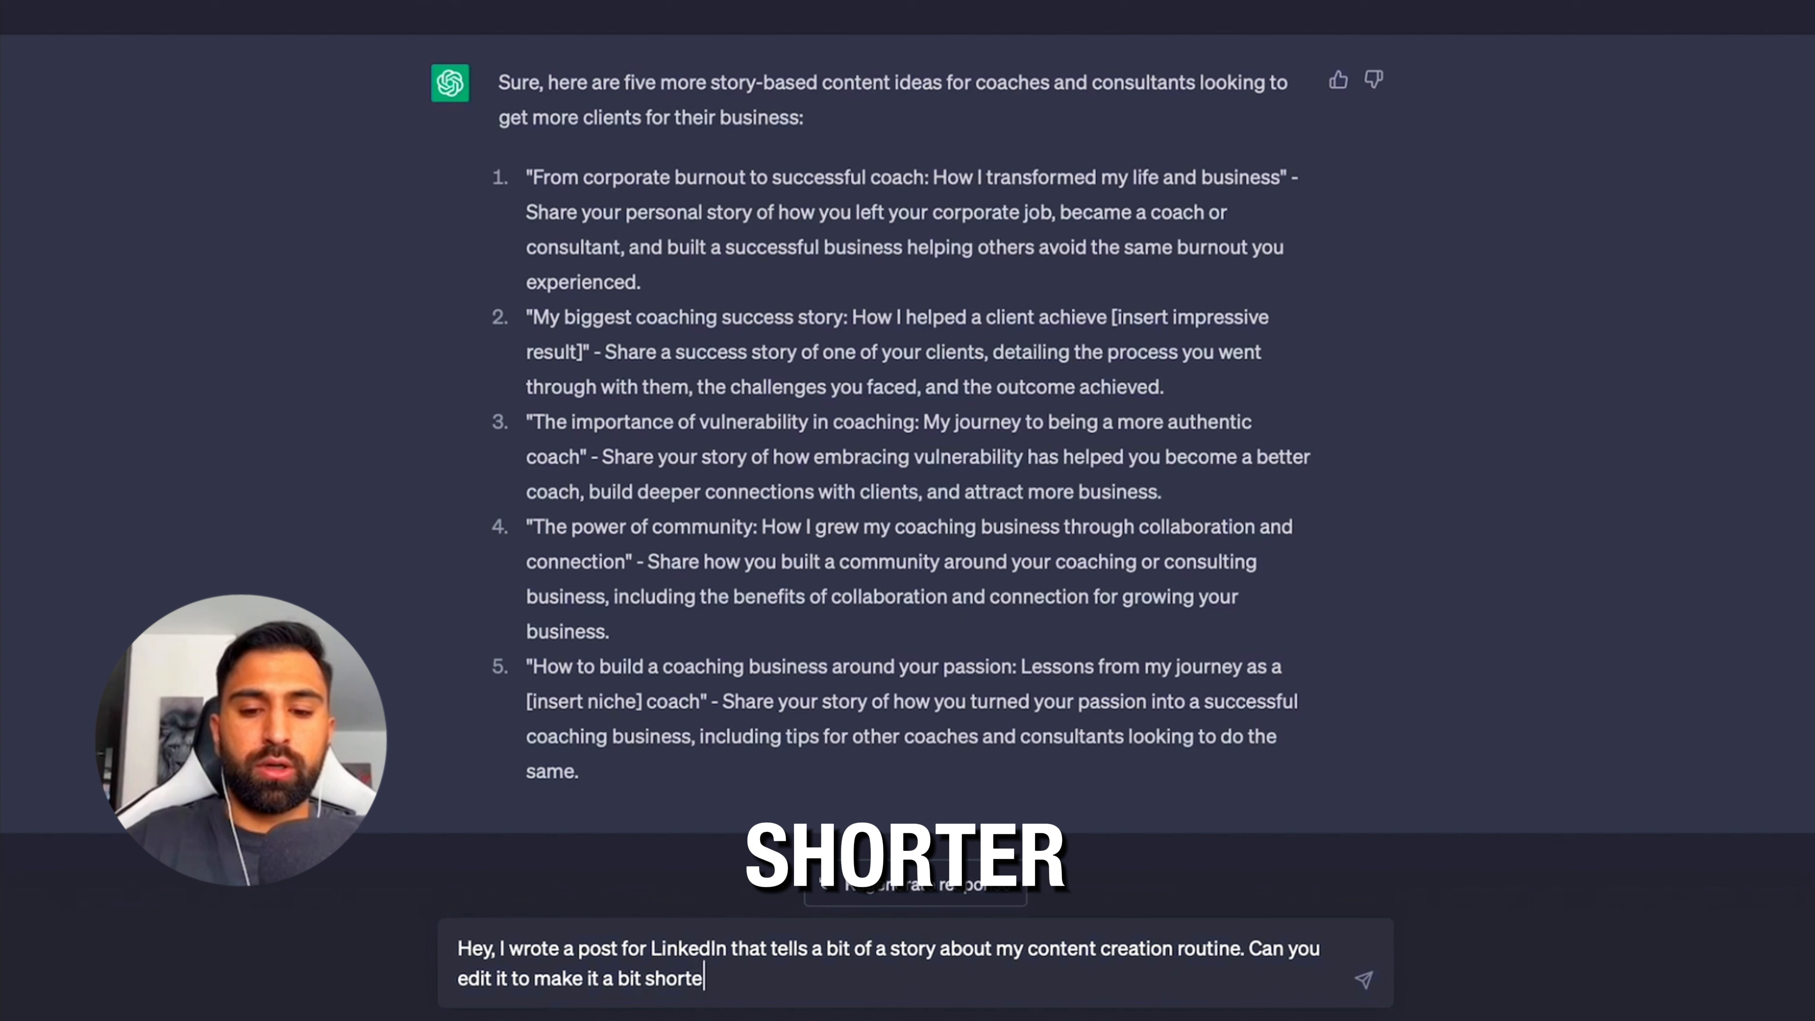
text(r and also more engag)
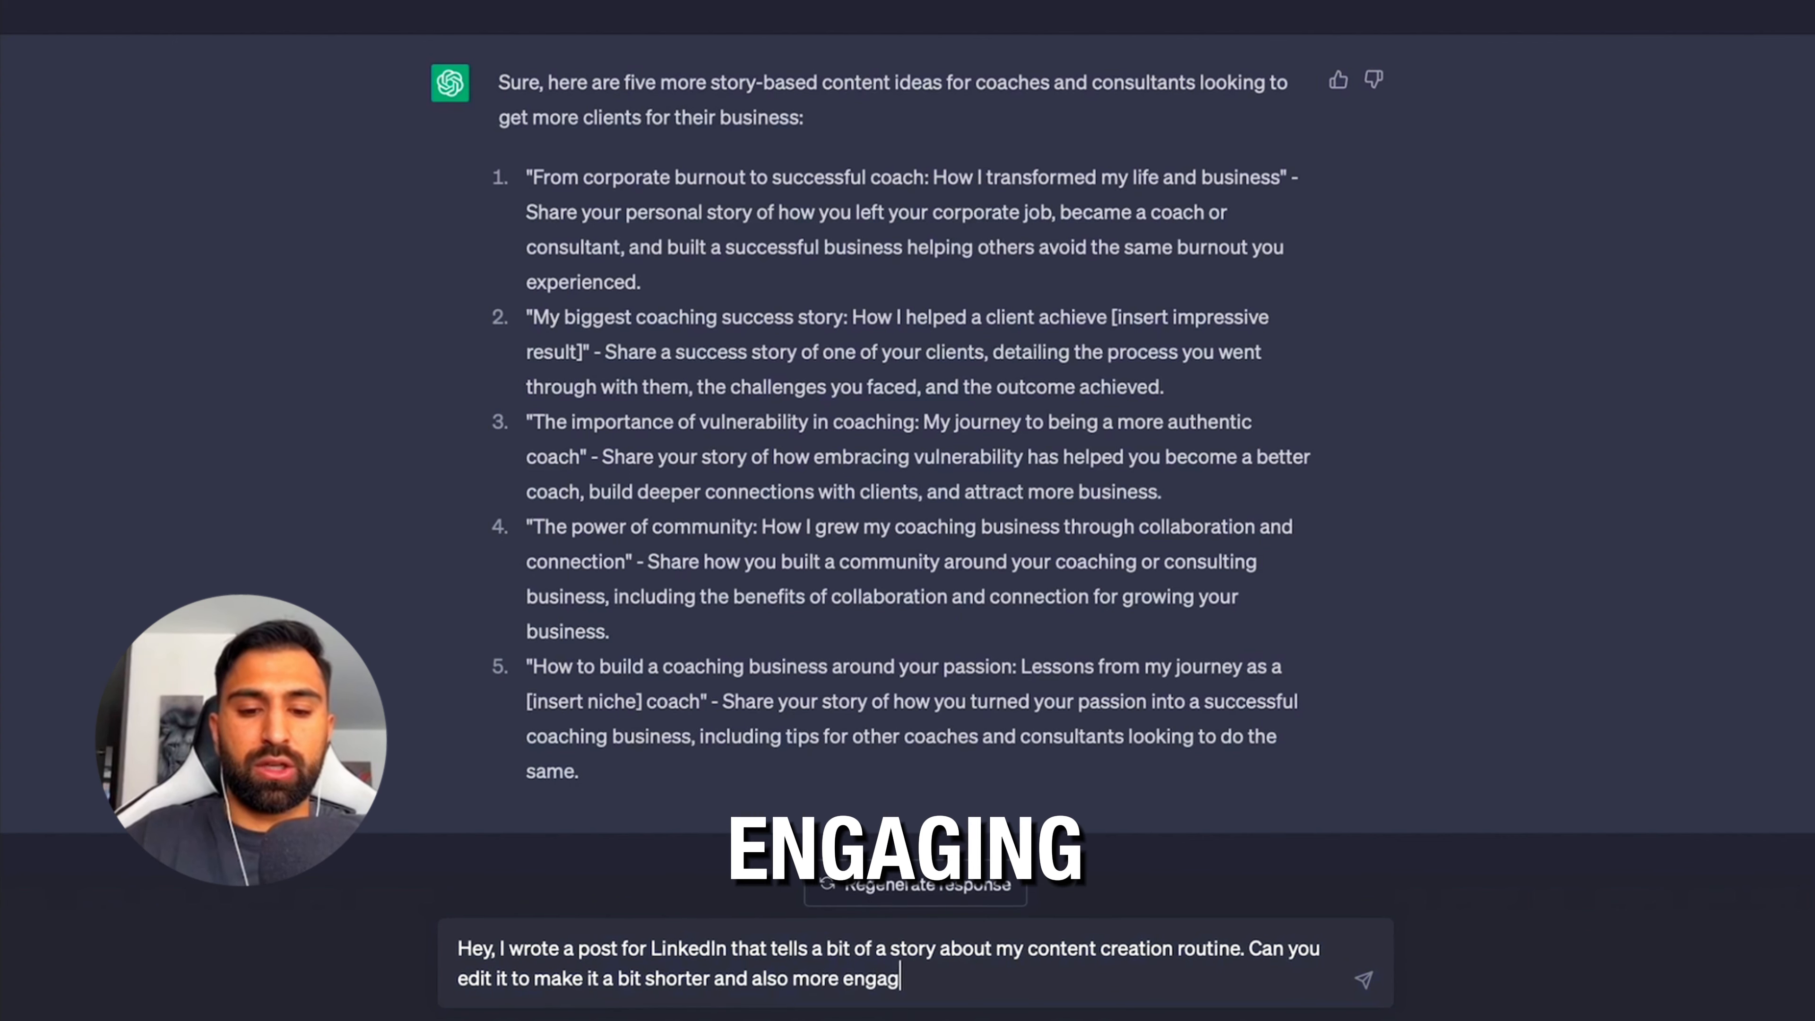
text(ing so that I get more viewers?)
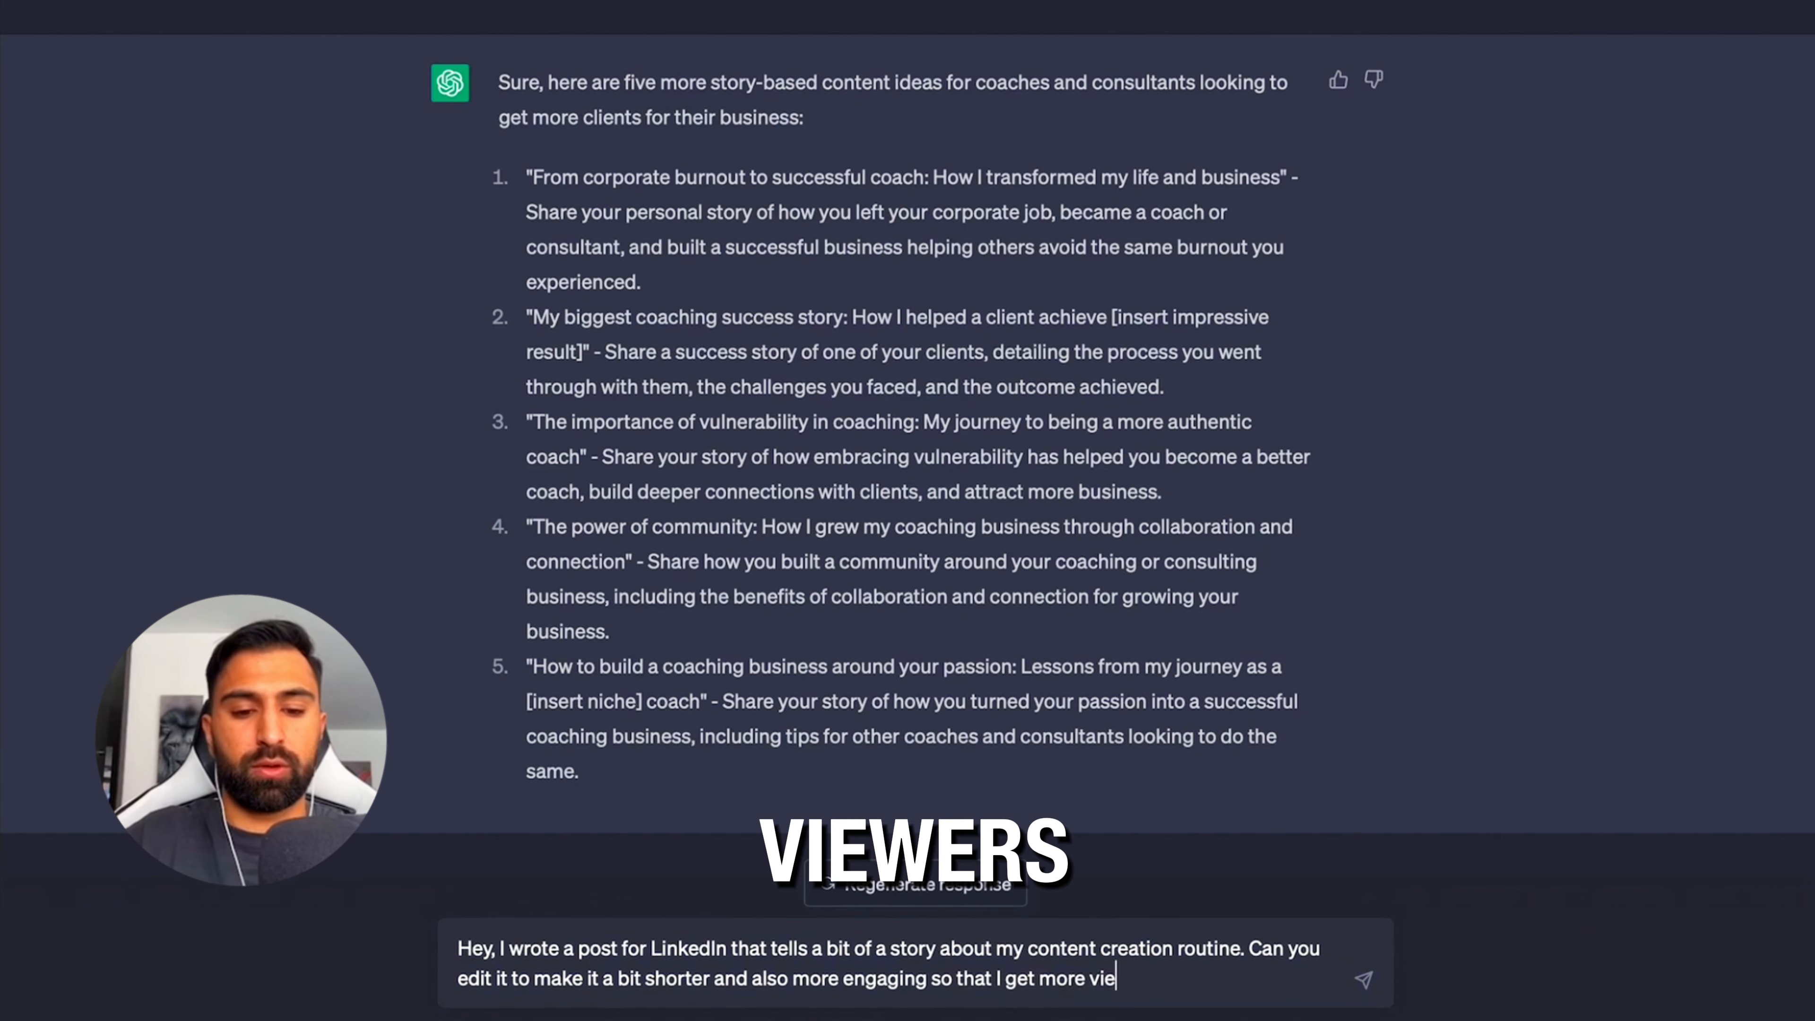
key(Return)
key(ctrl+v)
key(Return)
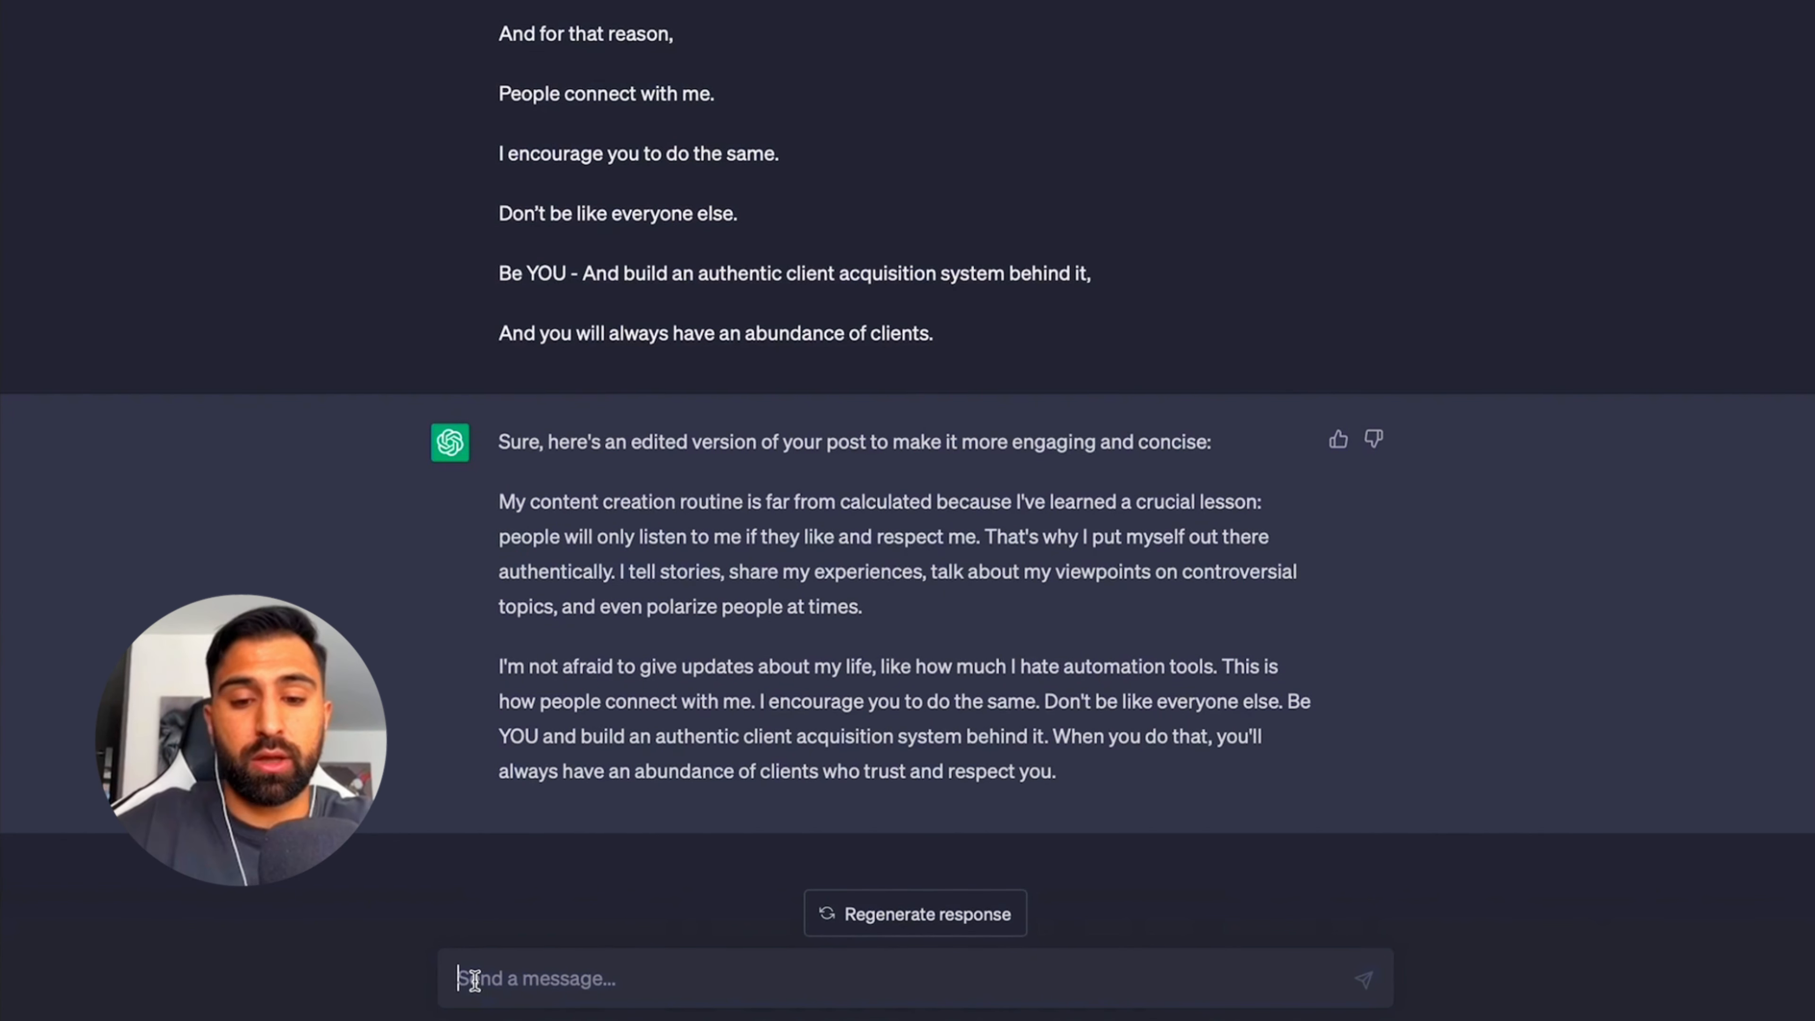
- Ask ChatGPT "Can you make this post "line by line" style for LinkedIn?"
text(Can you)
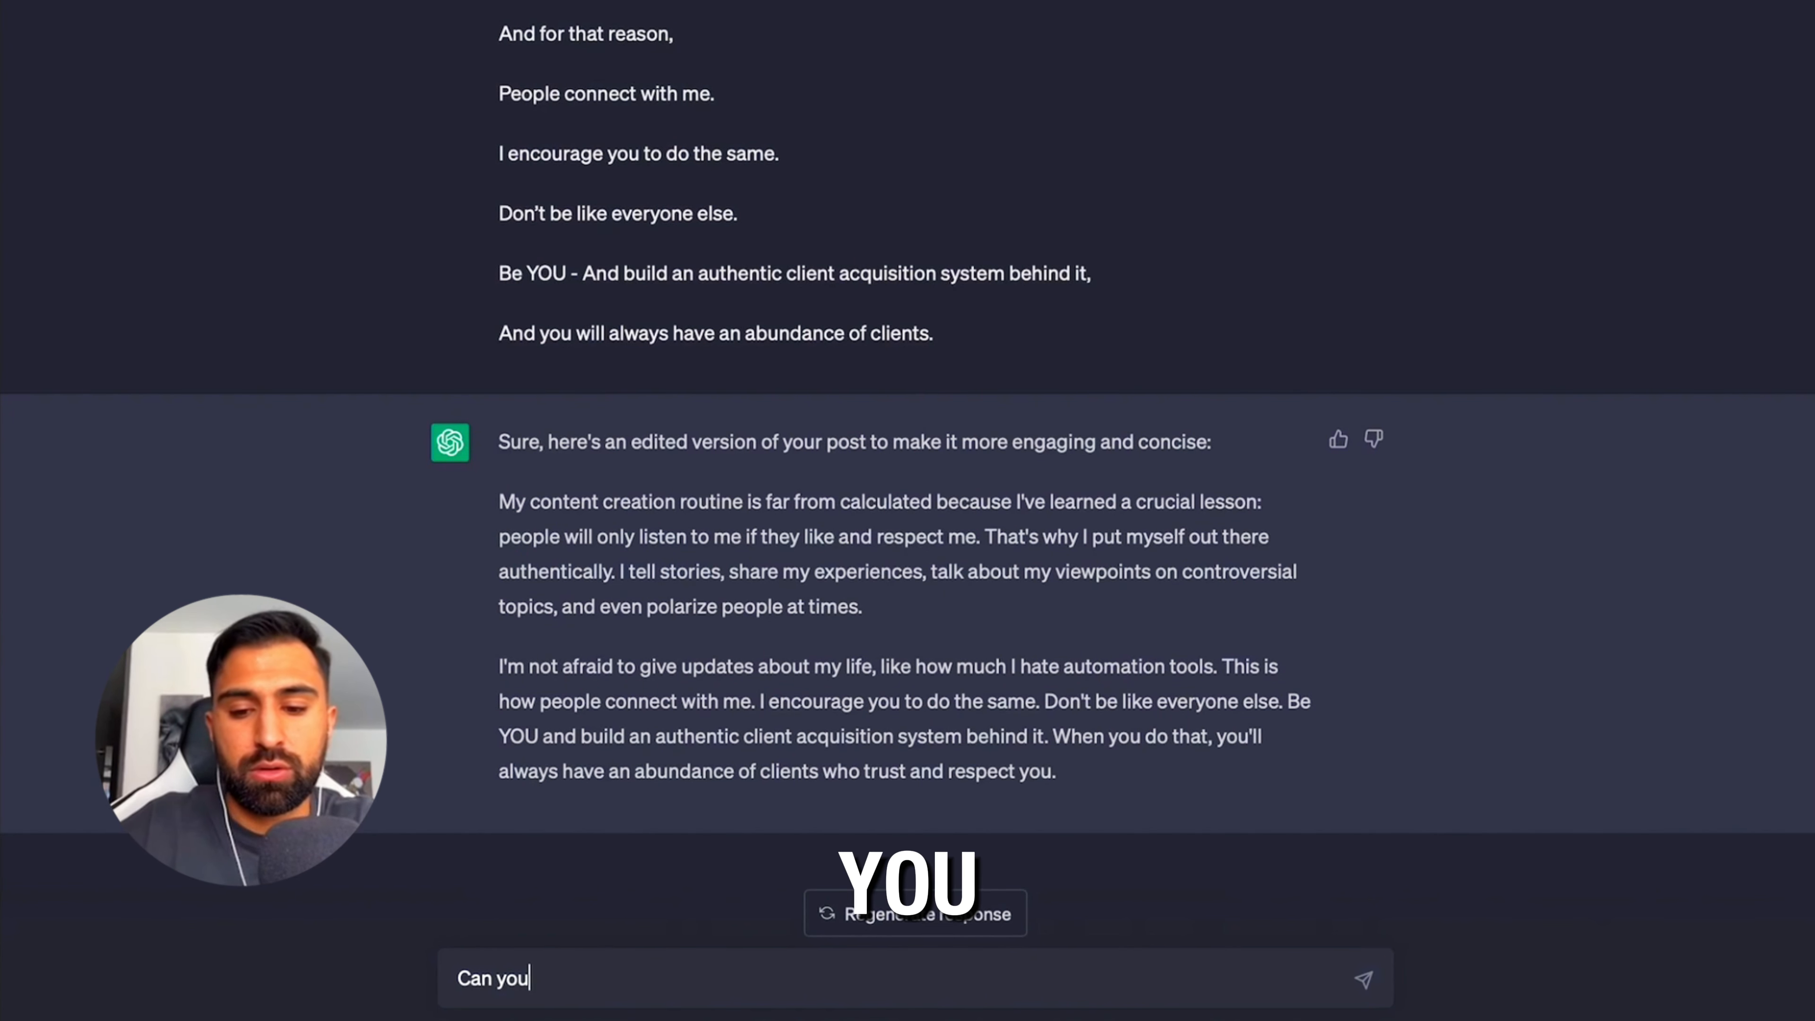
text( make this post "line by line" sty)
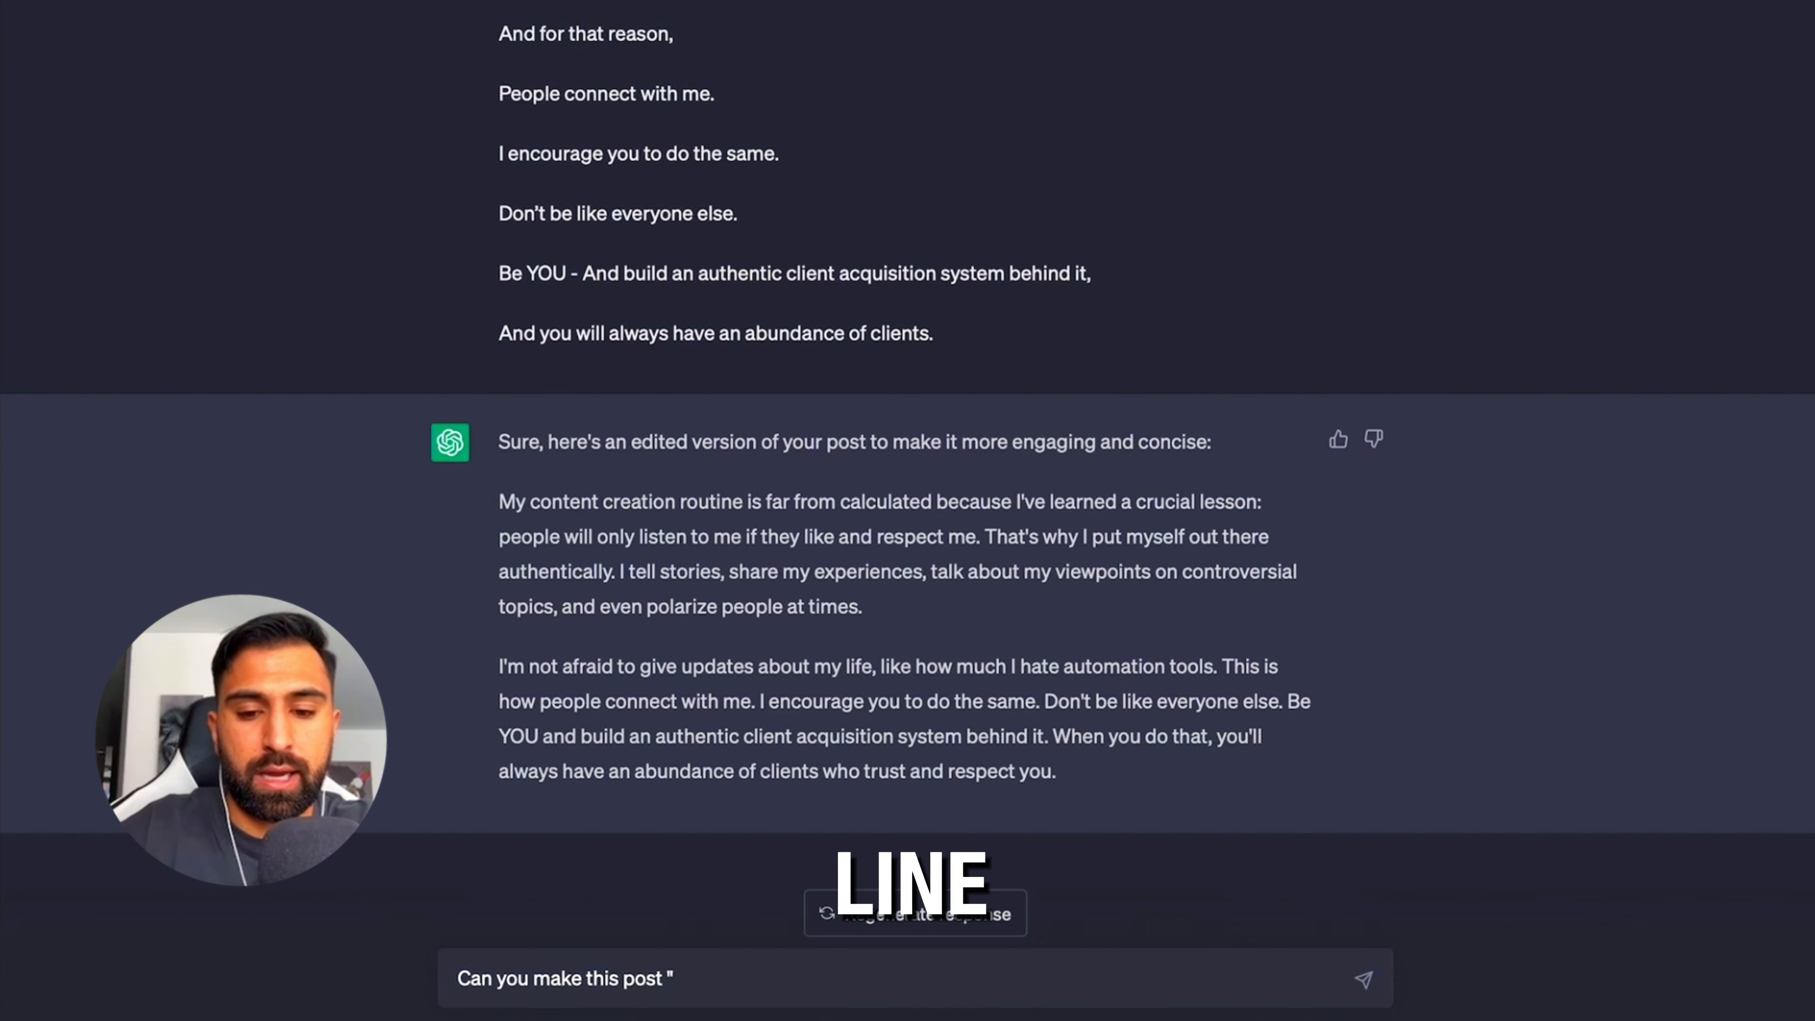
text(le for Link)
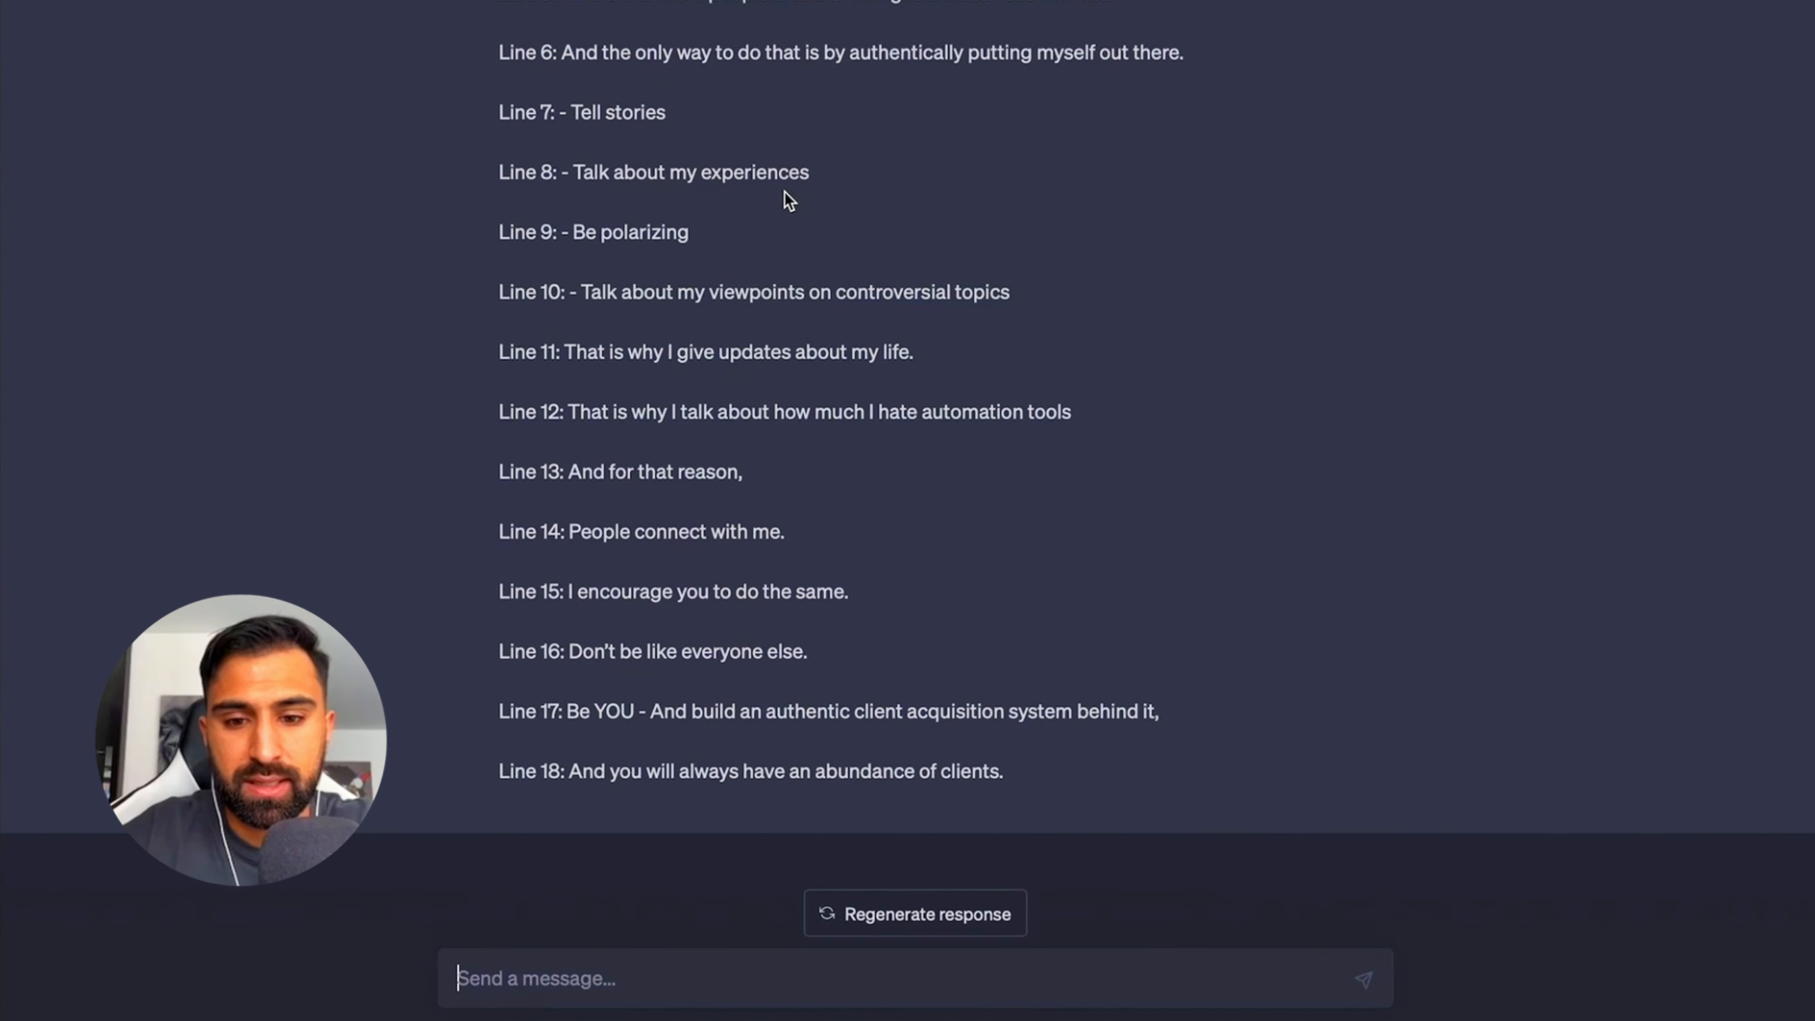
- Look over the line-by-line version and ask "can you make the first line more hooky so that people stop to read it?"
scroll(913, 781, up, 2)
scroll(908, 797, down, 2)
text(can)
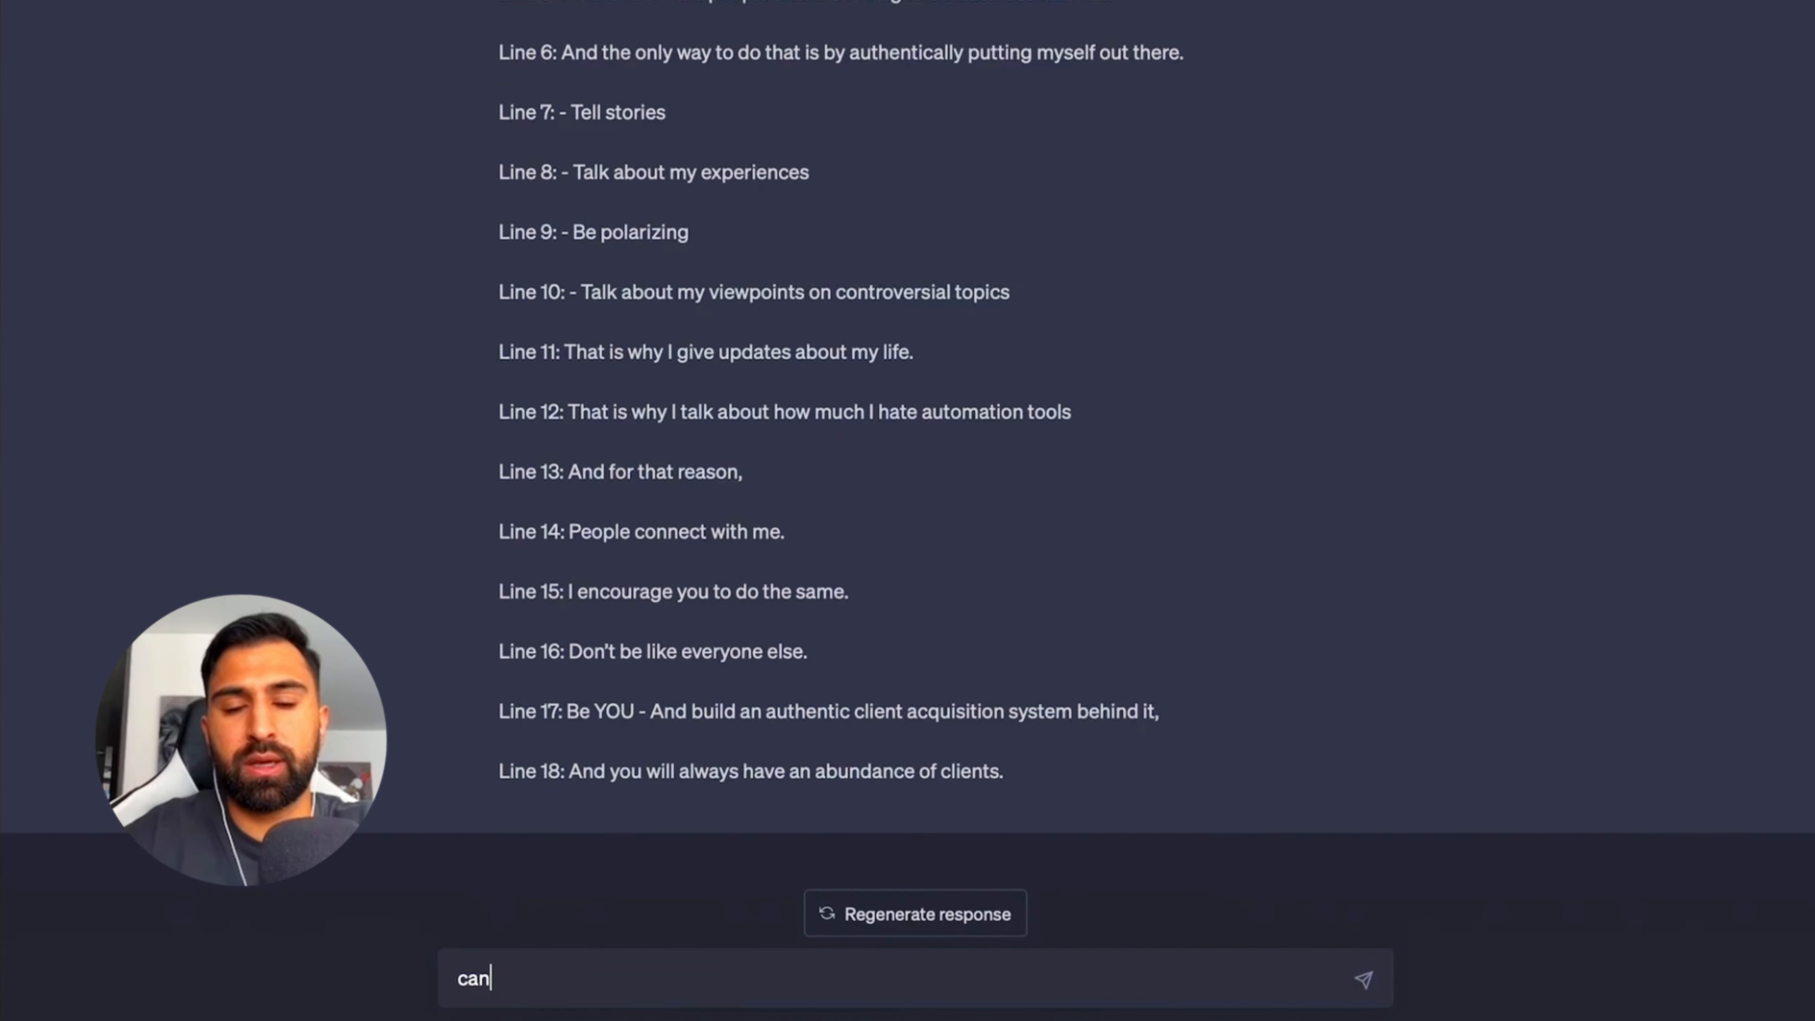
scroll(907, 797, up, 6)
text(you make the first li)
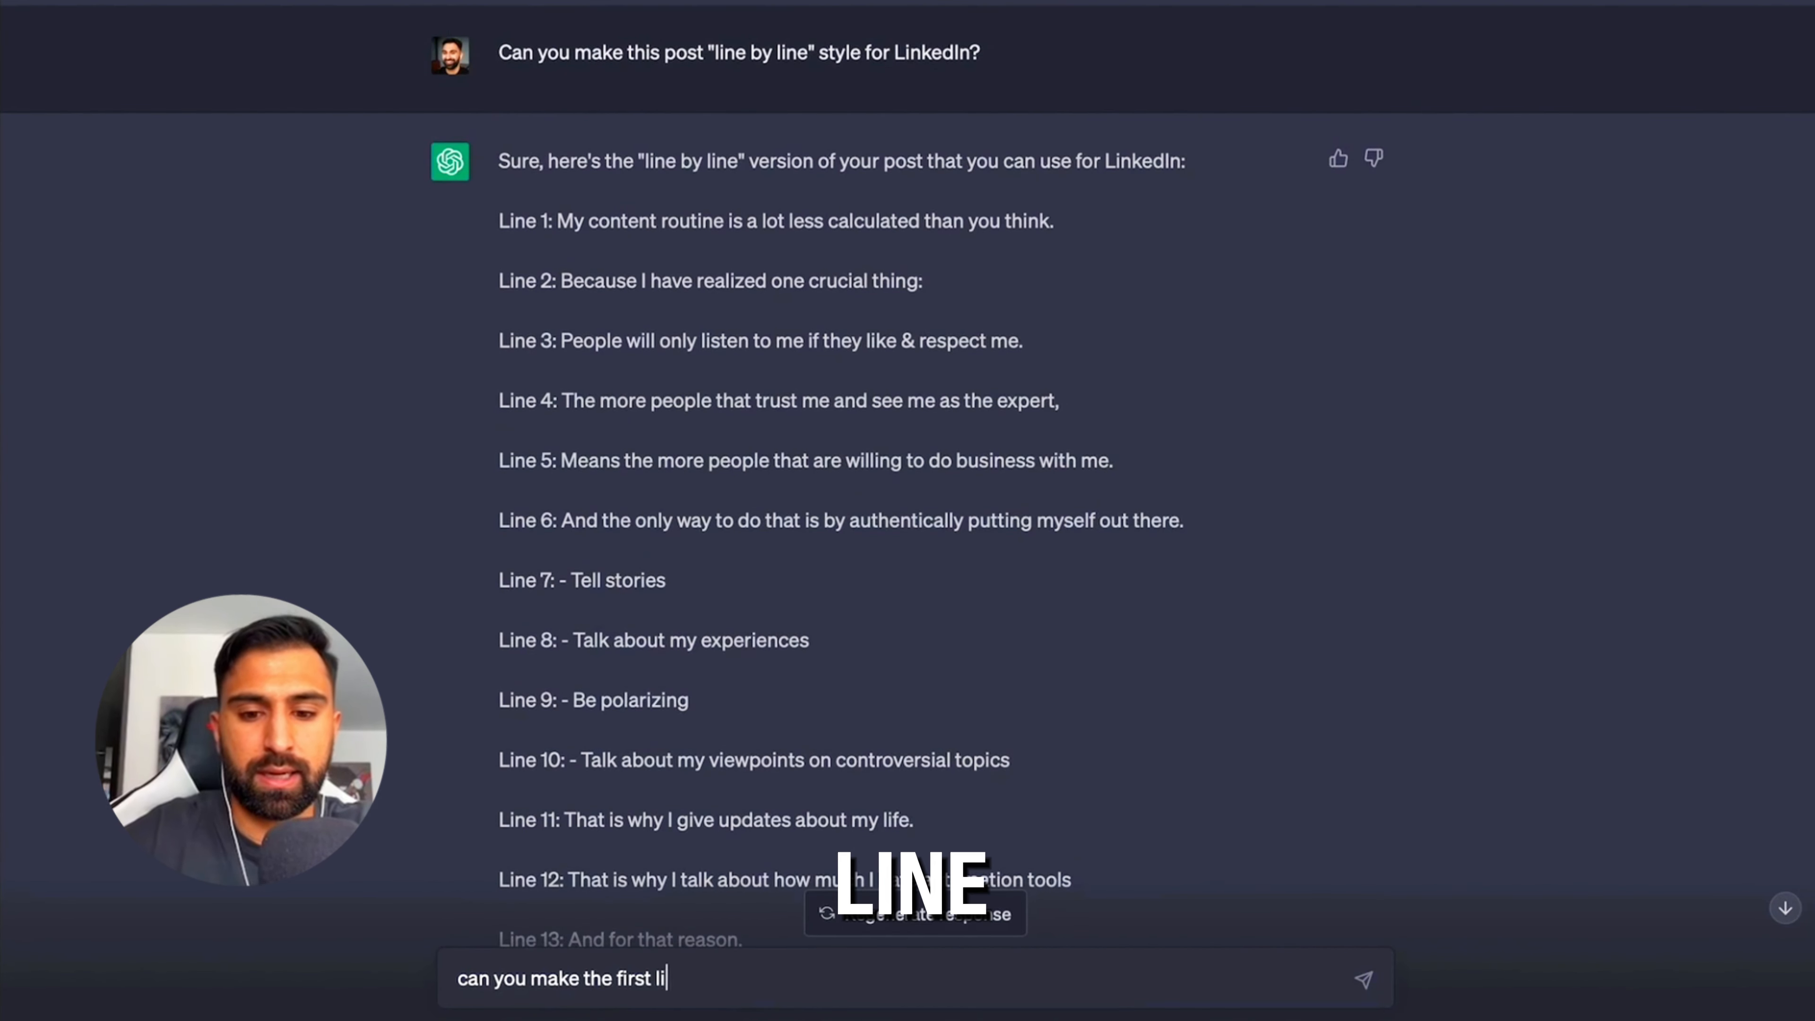
text(ne more hooky so that)
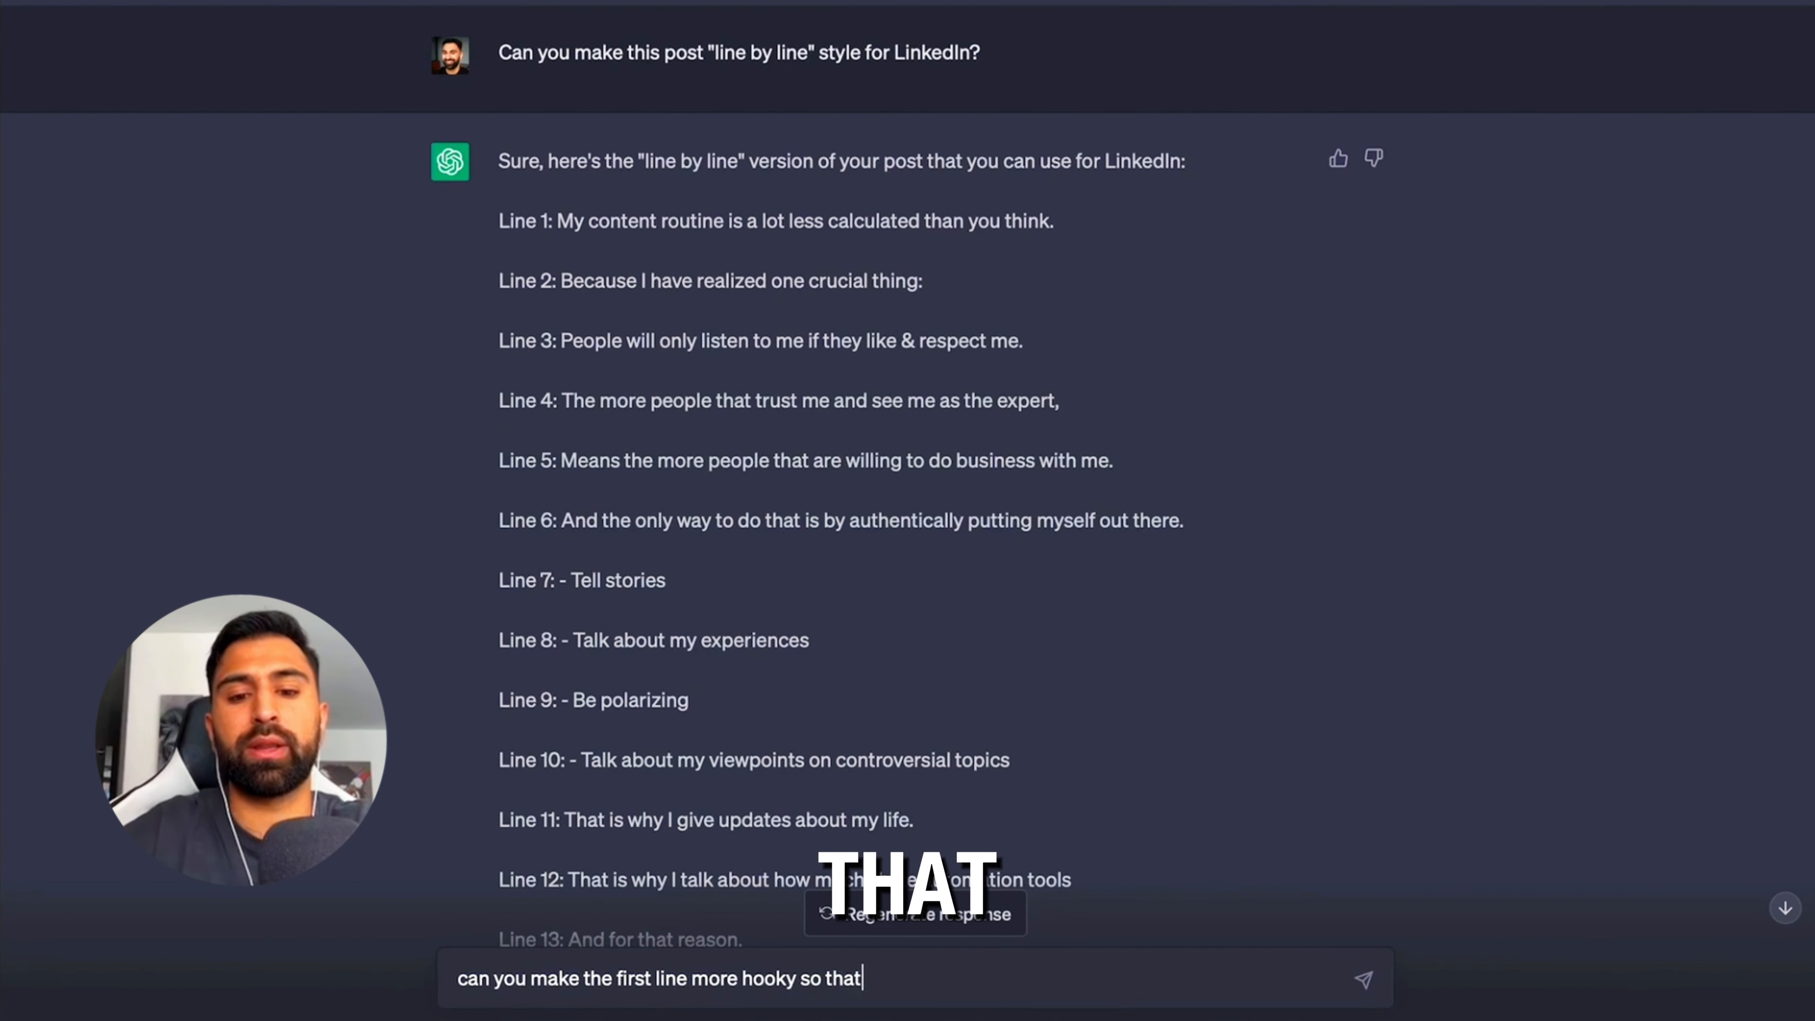
text( people stop to read it?)
key(Return)
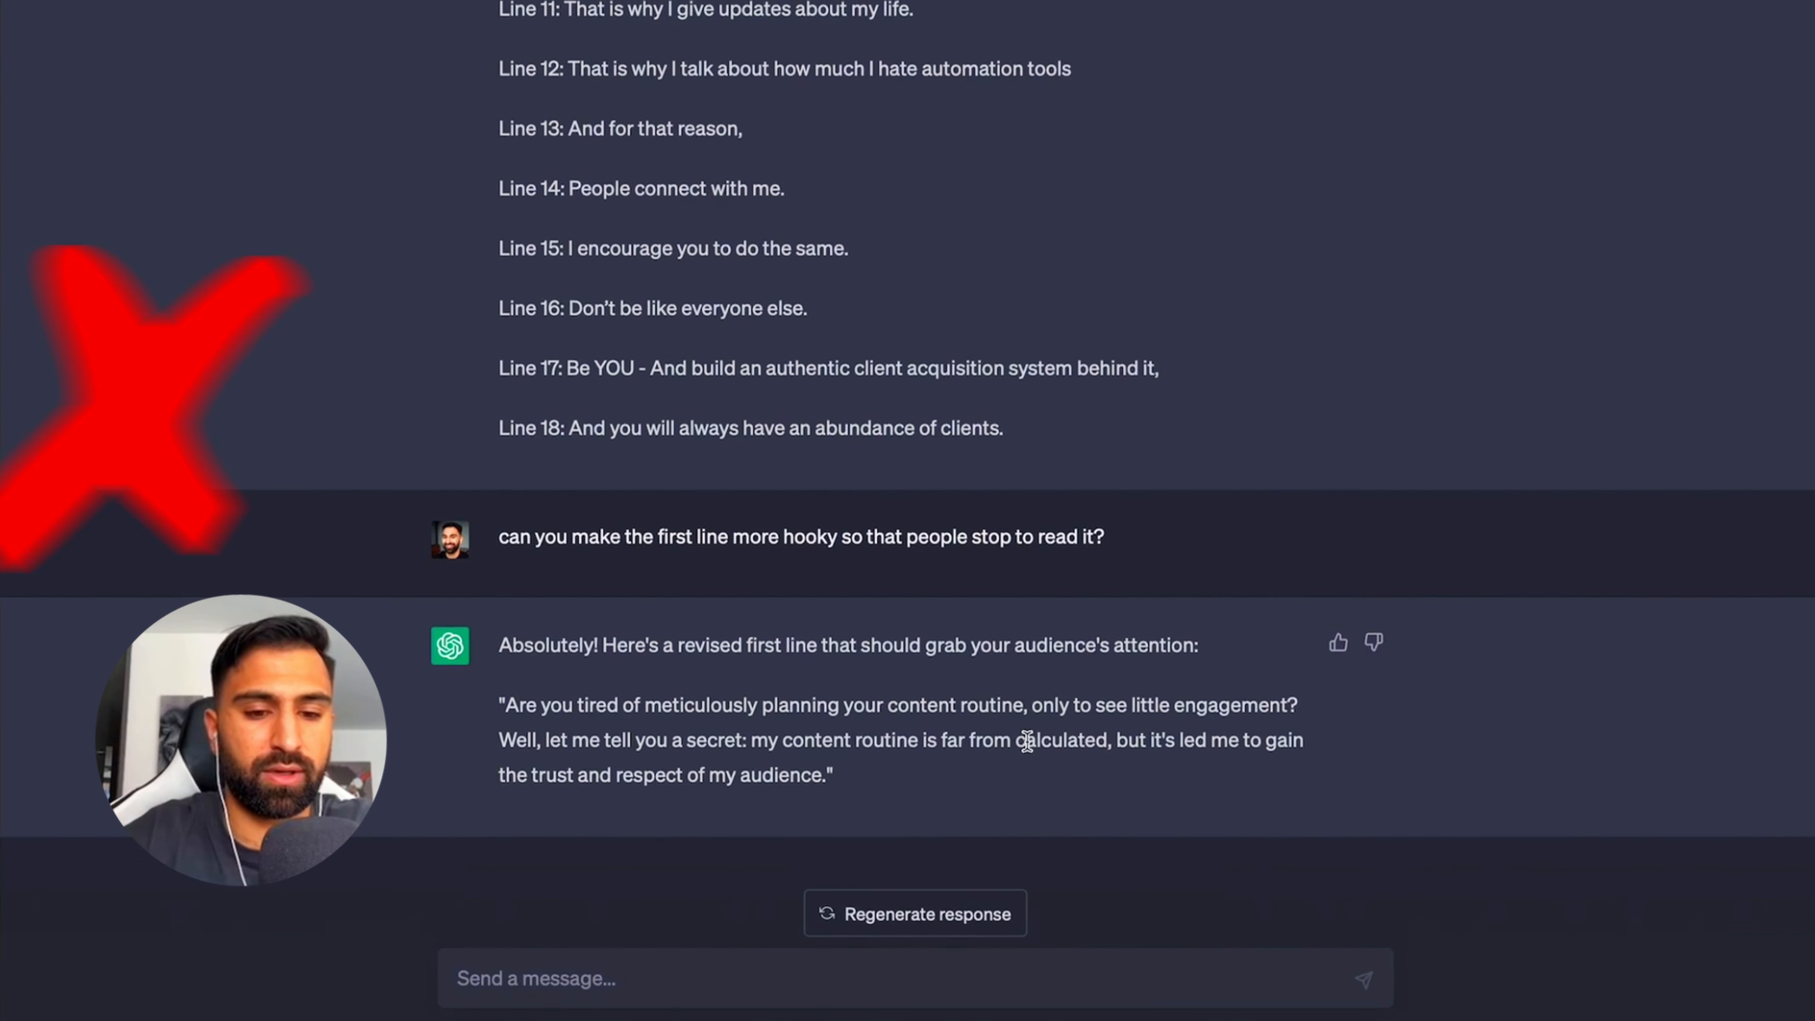
- Ask ChatGPT "can you give me 5 opening lines for this LinkedIn post that would get readers attention?"
text(cam)
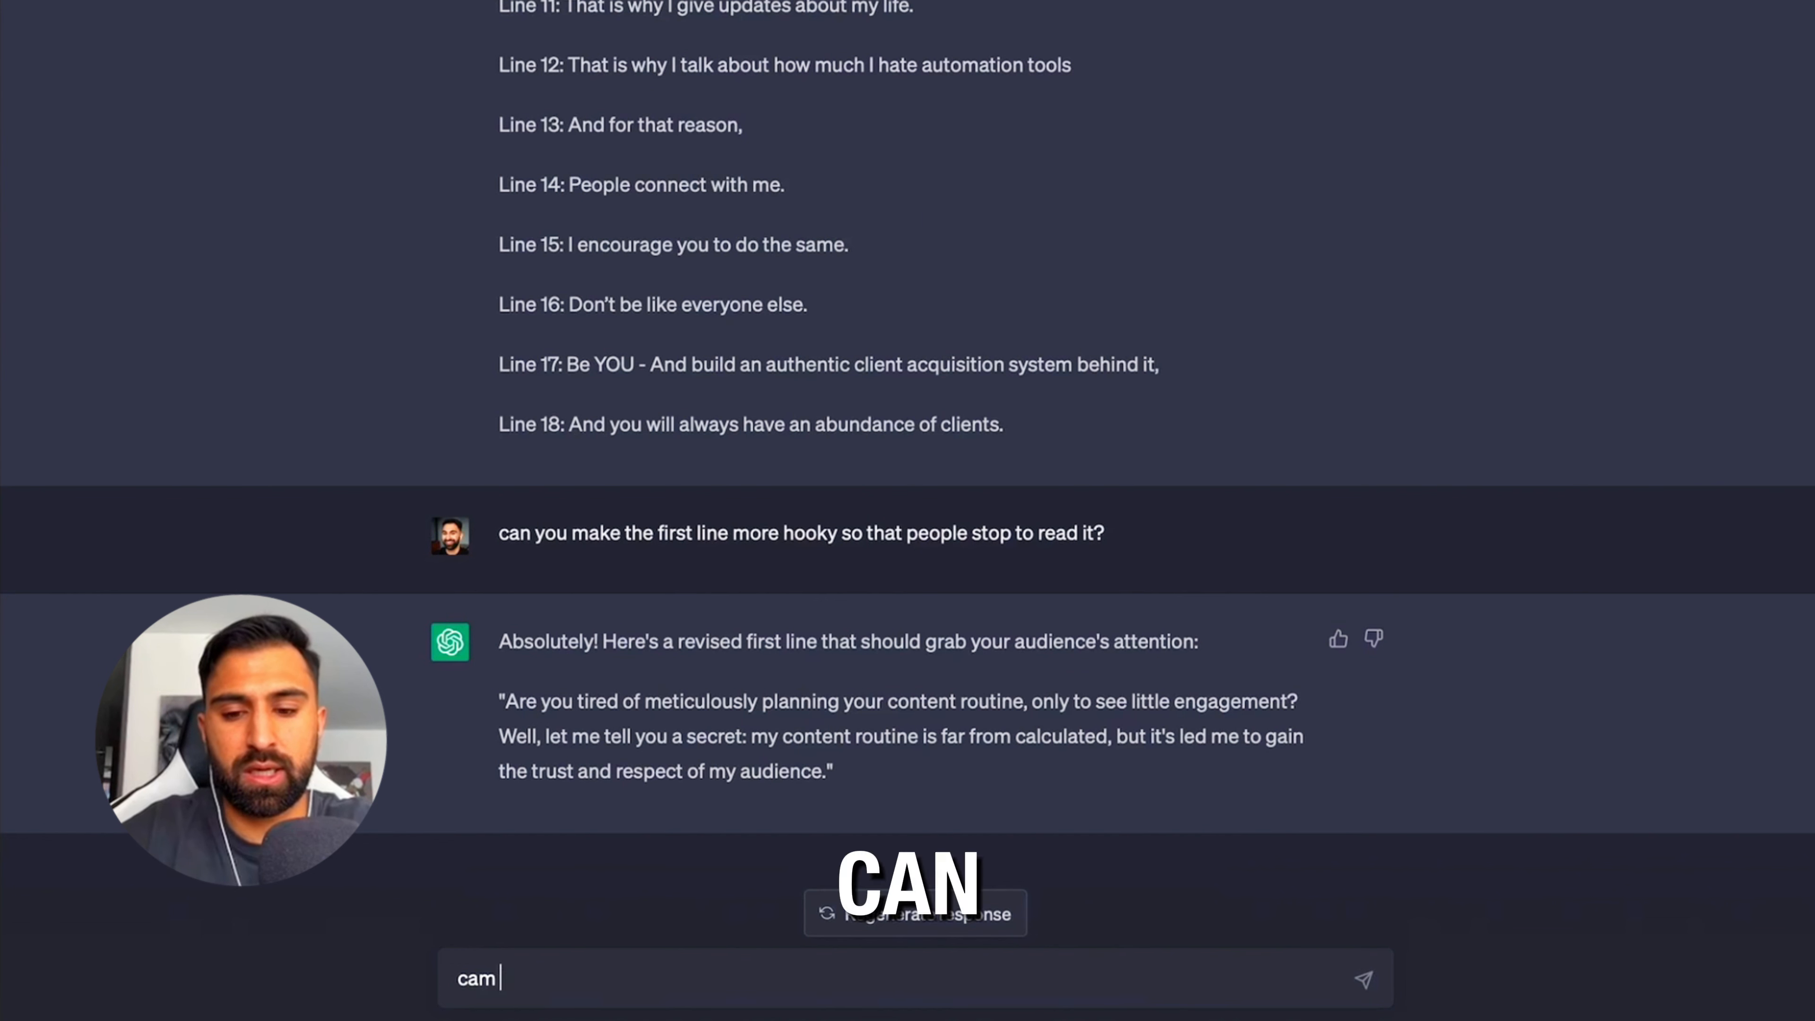
key(BackSpace)
text(n you give me 5)
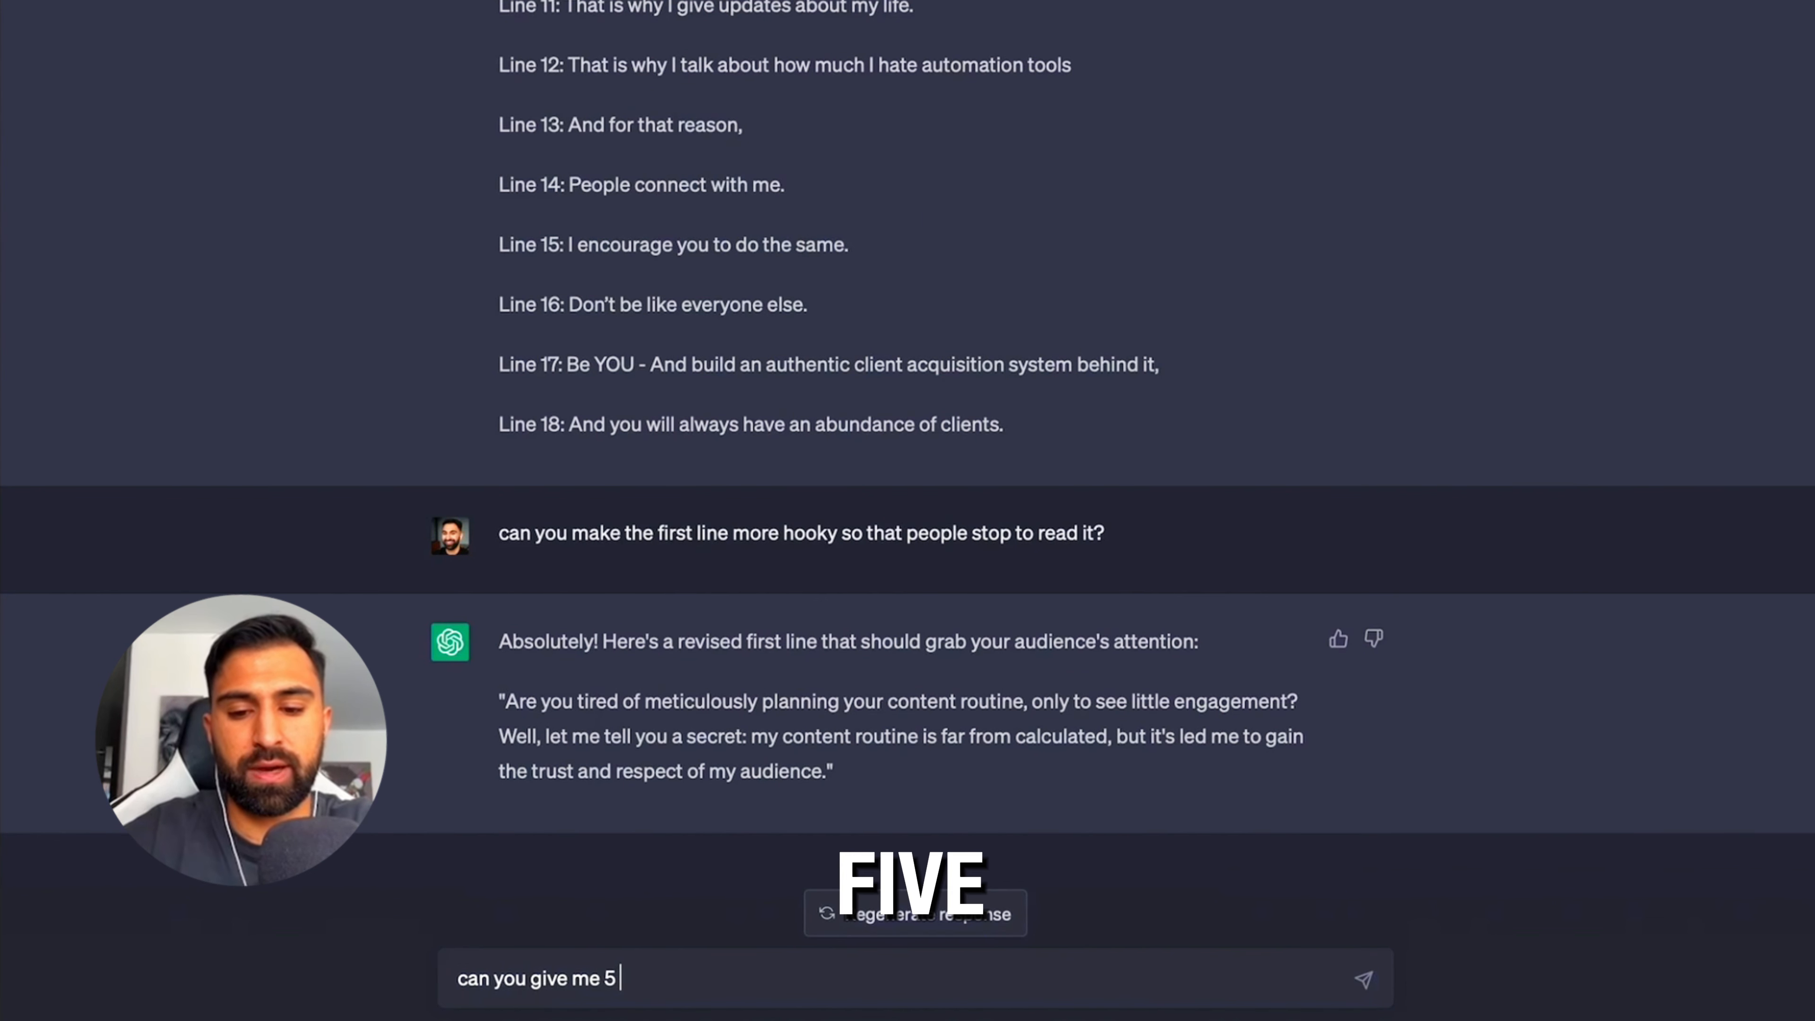
text( opening lines for t)
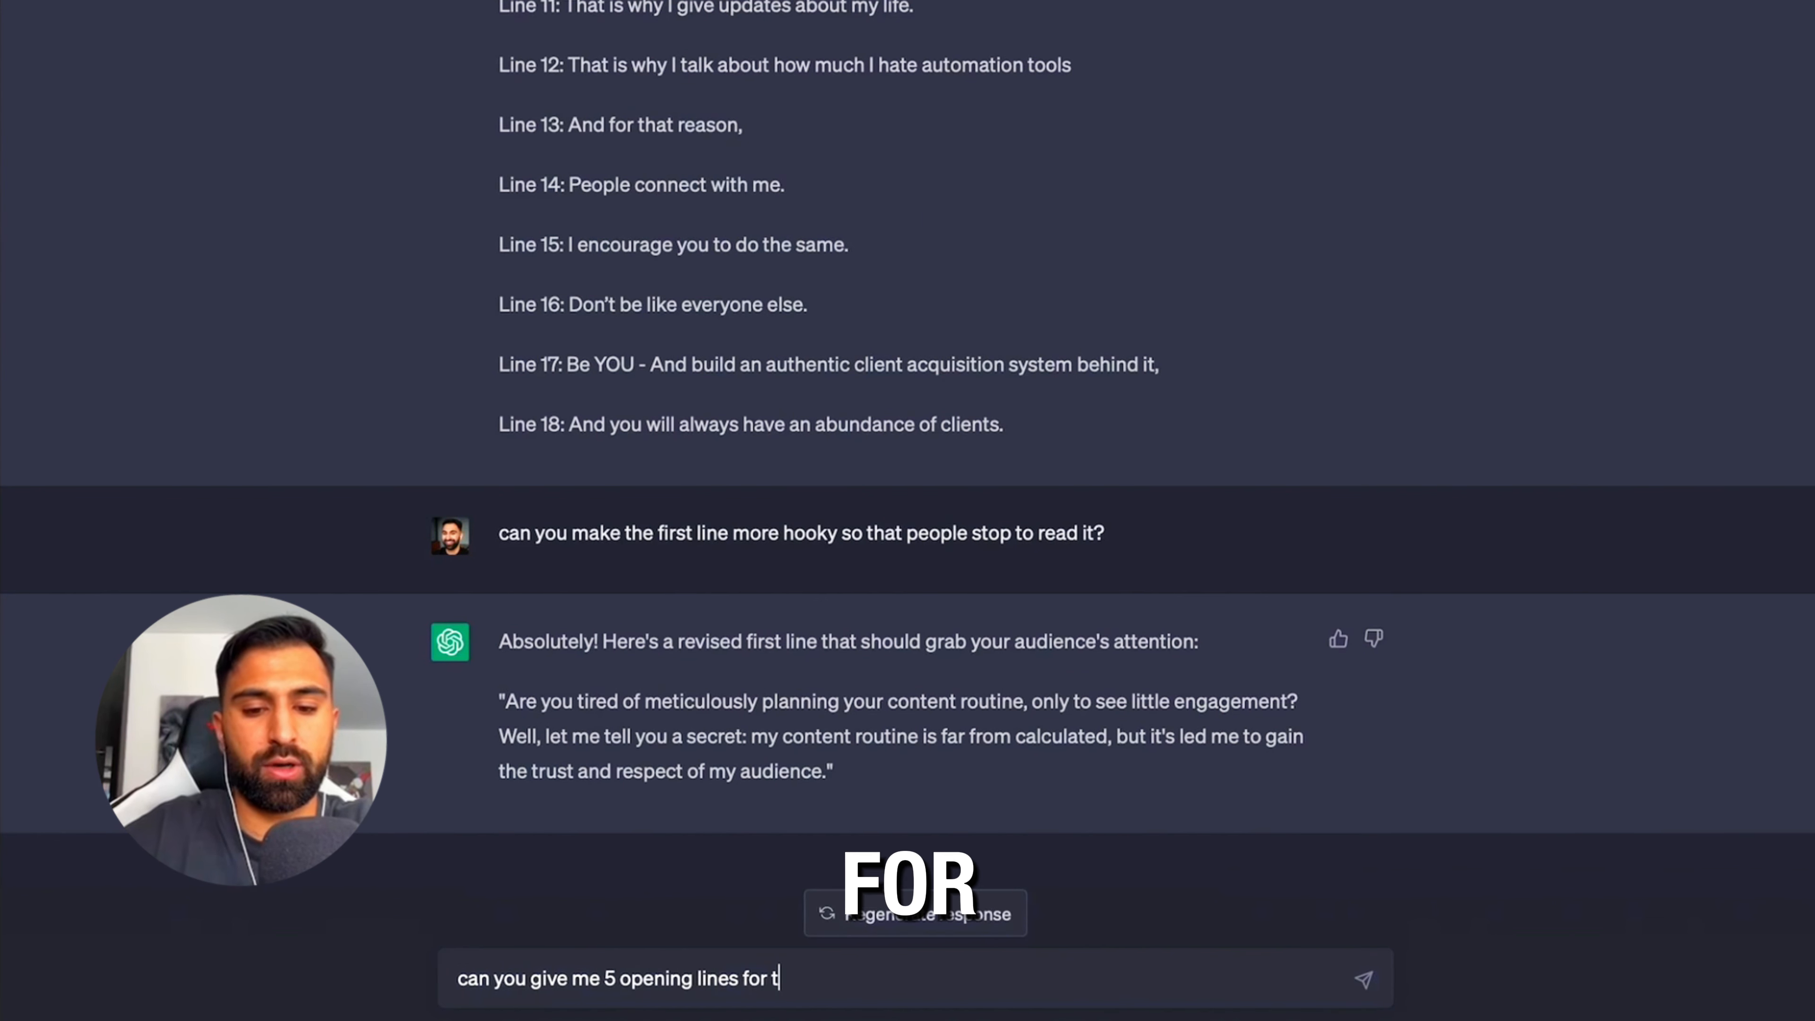
text(his LinkedIn post that would)
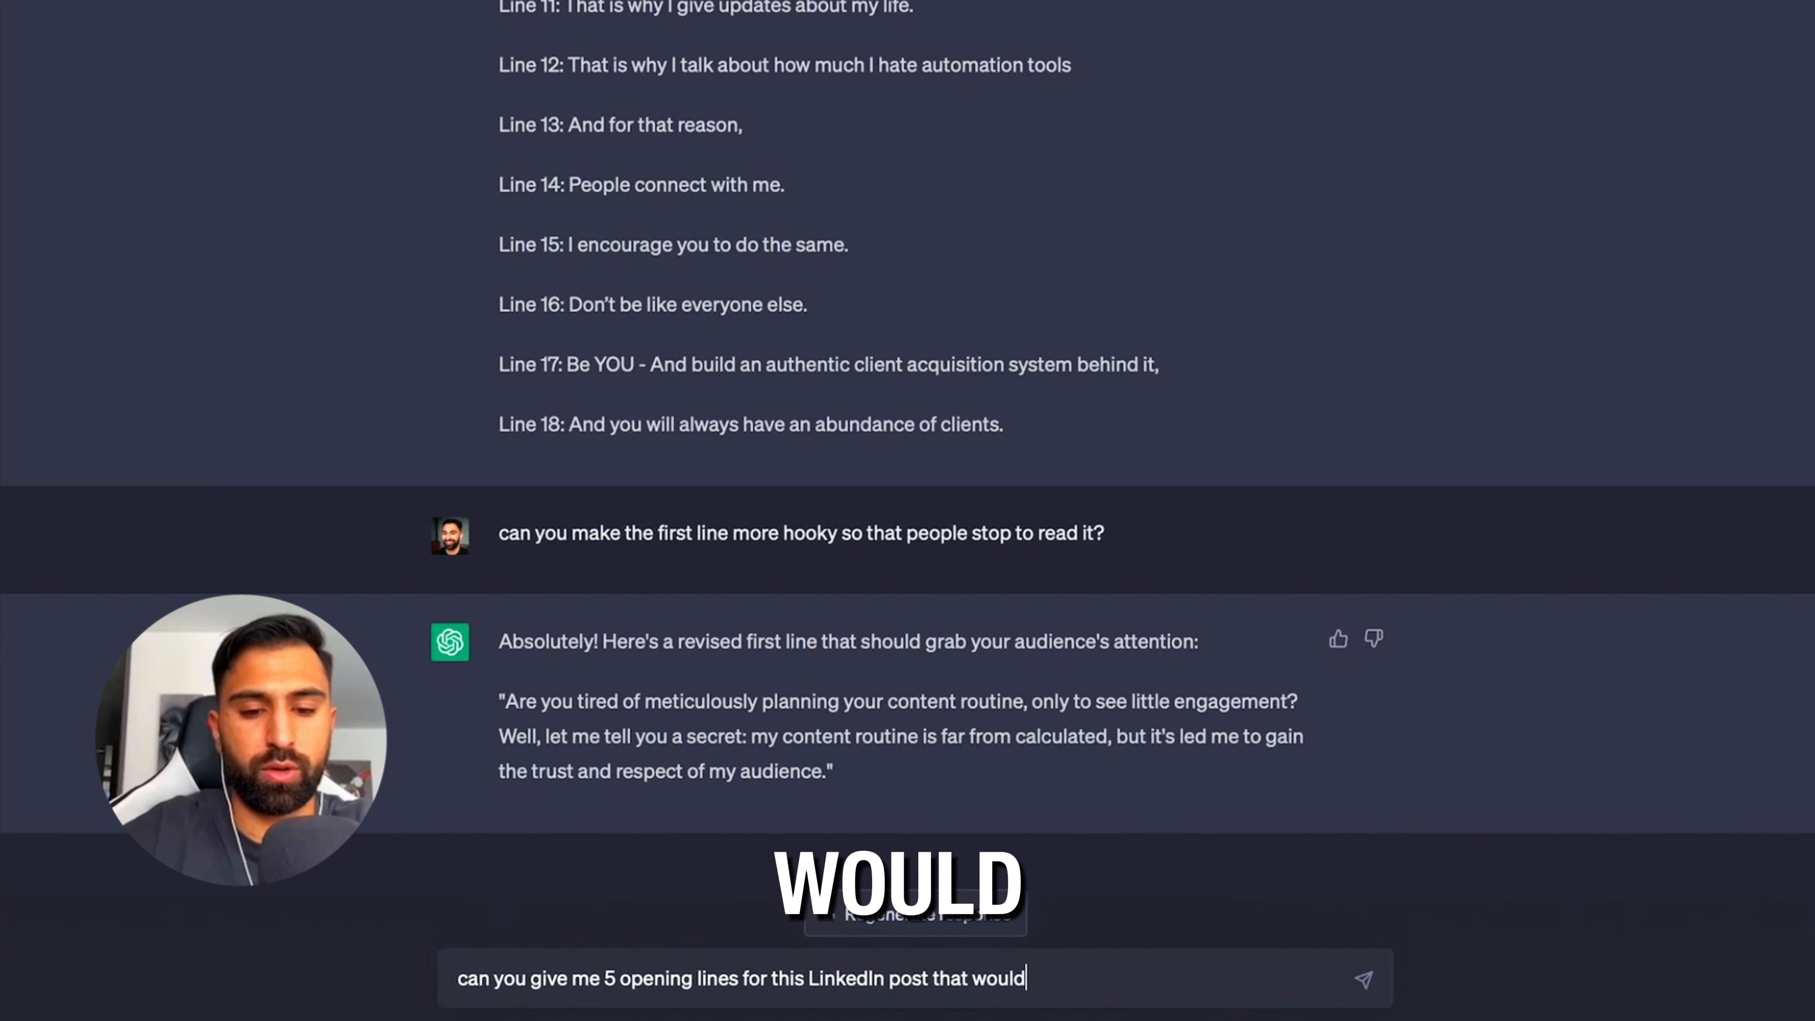
text( get readers attention?)
key(Return)
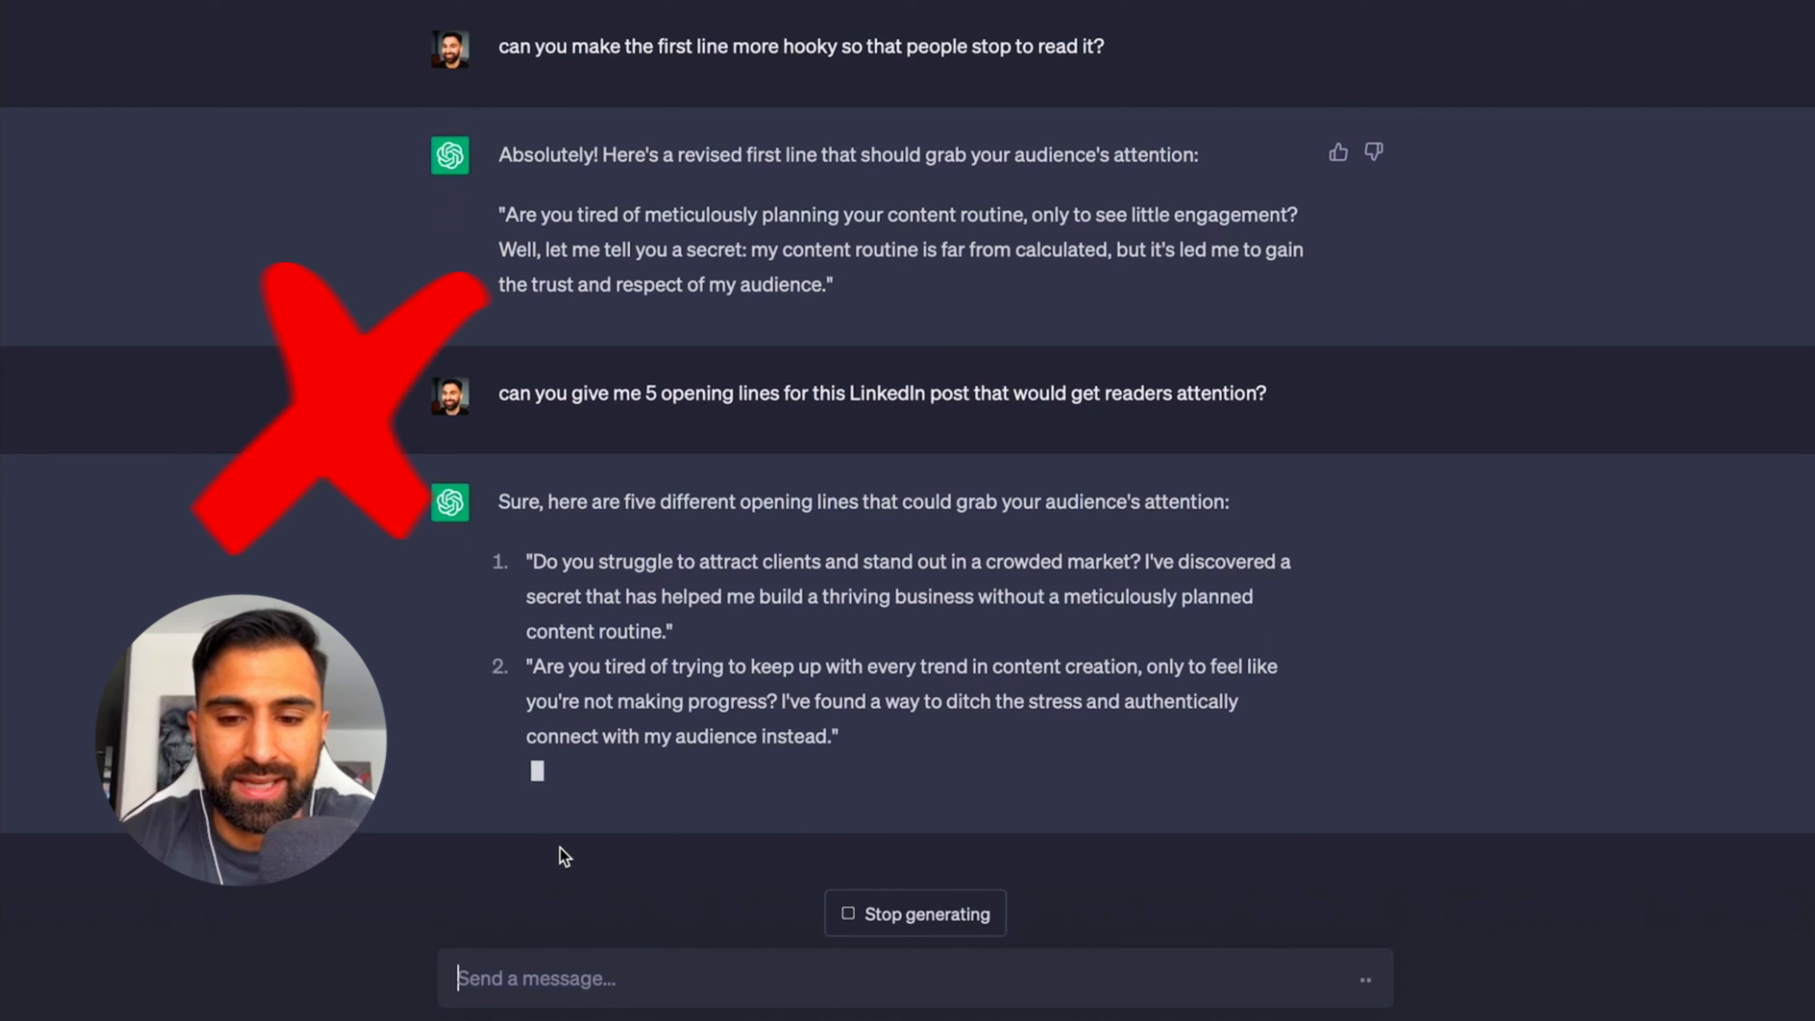
- Stop the running response and ask for "5 opening lines for this LinkedIn post that would get readers attention but are not questions"
click(865, 916)
click(661, 978)
text(Can you give me 5 opening lines for t)
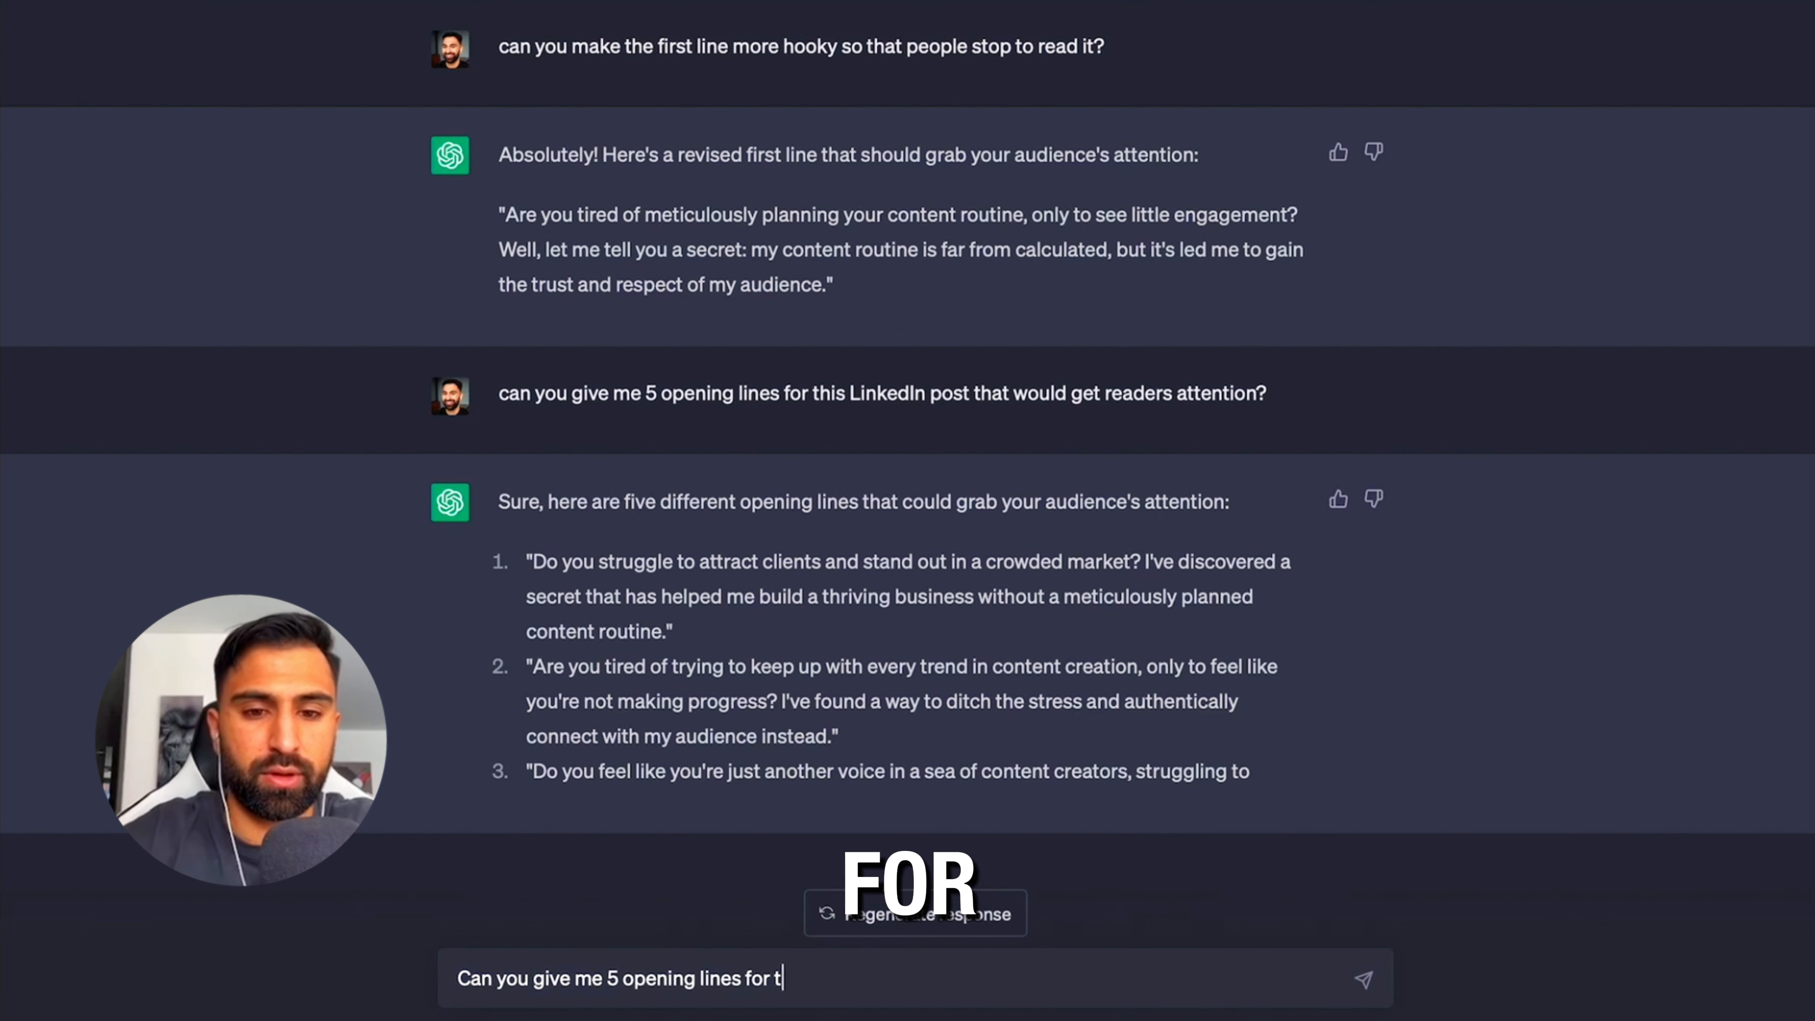
text(his LinkedIn post that would ge)
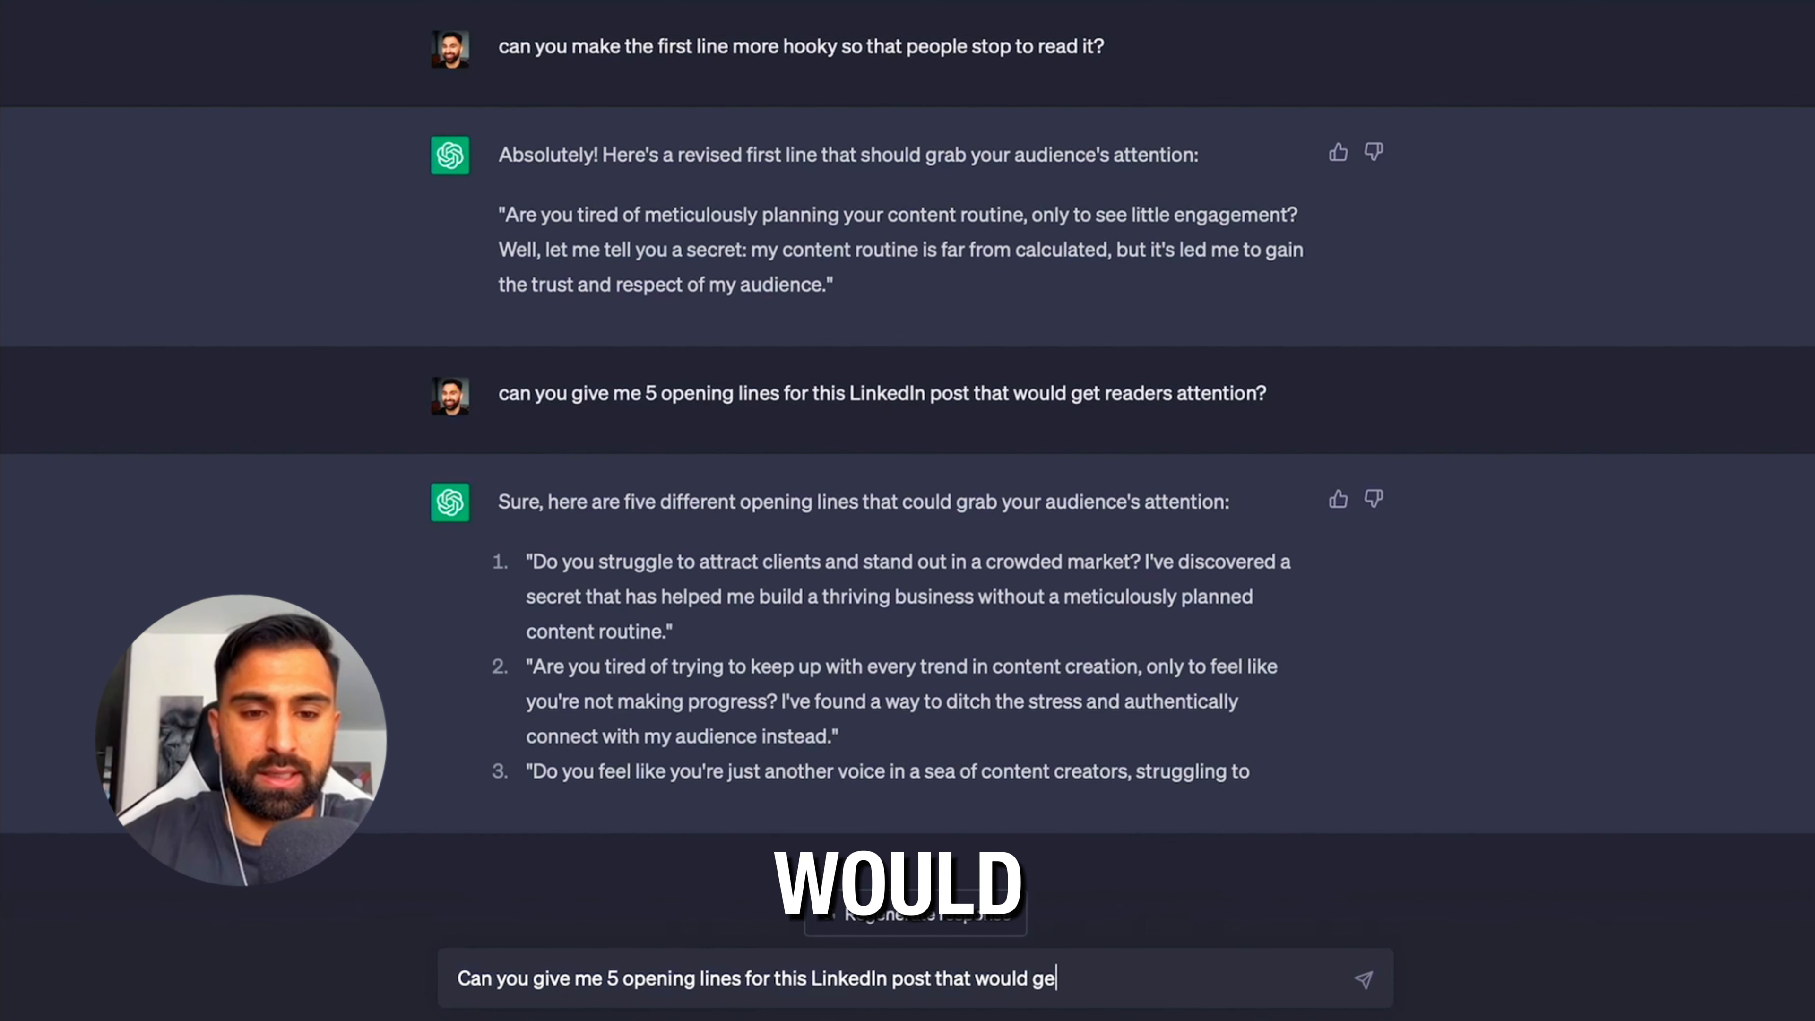
text(t readers attention but a)
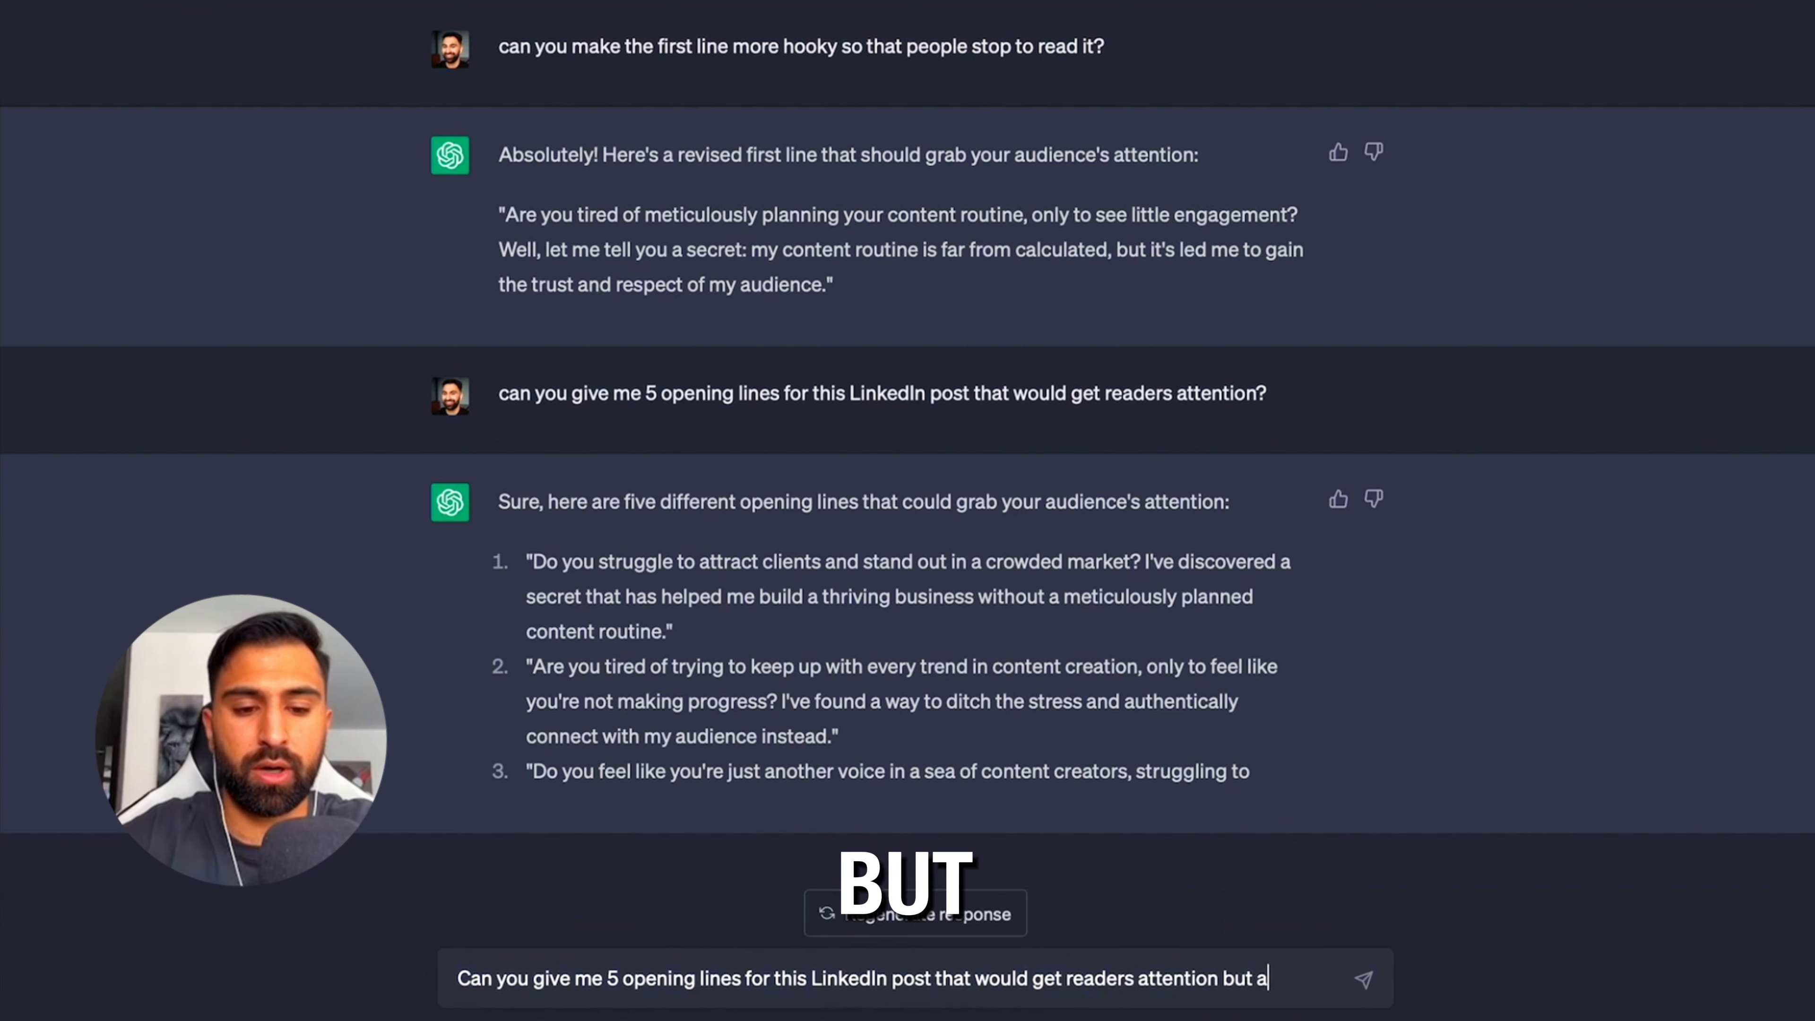
text(re not questions)
key(Return)
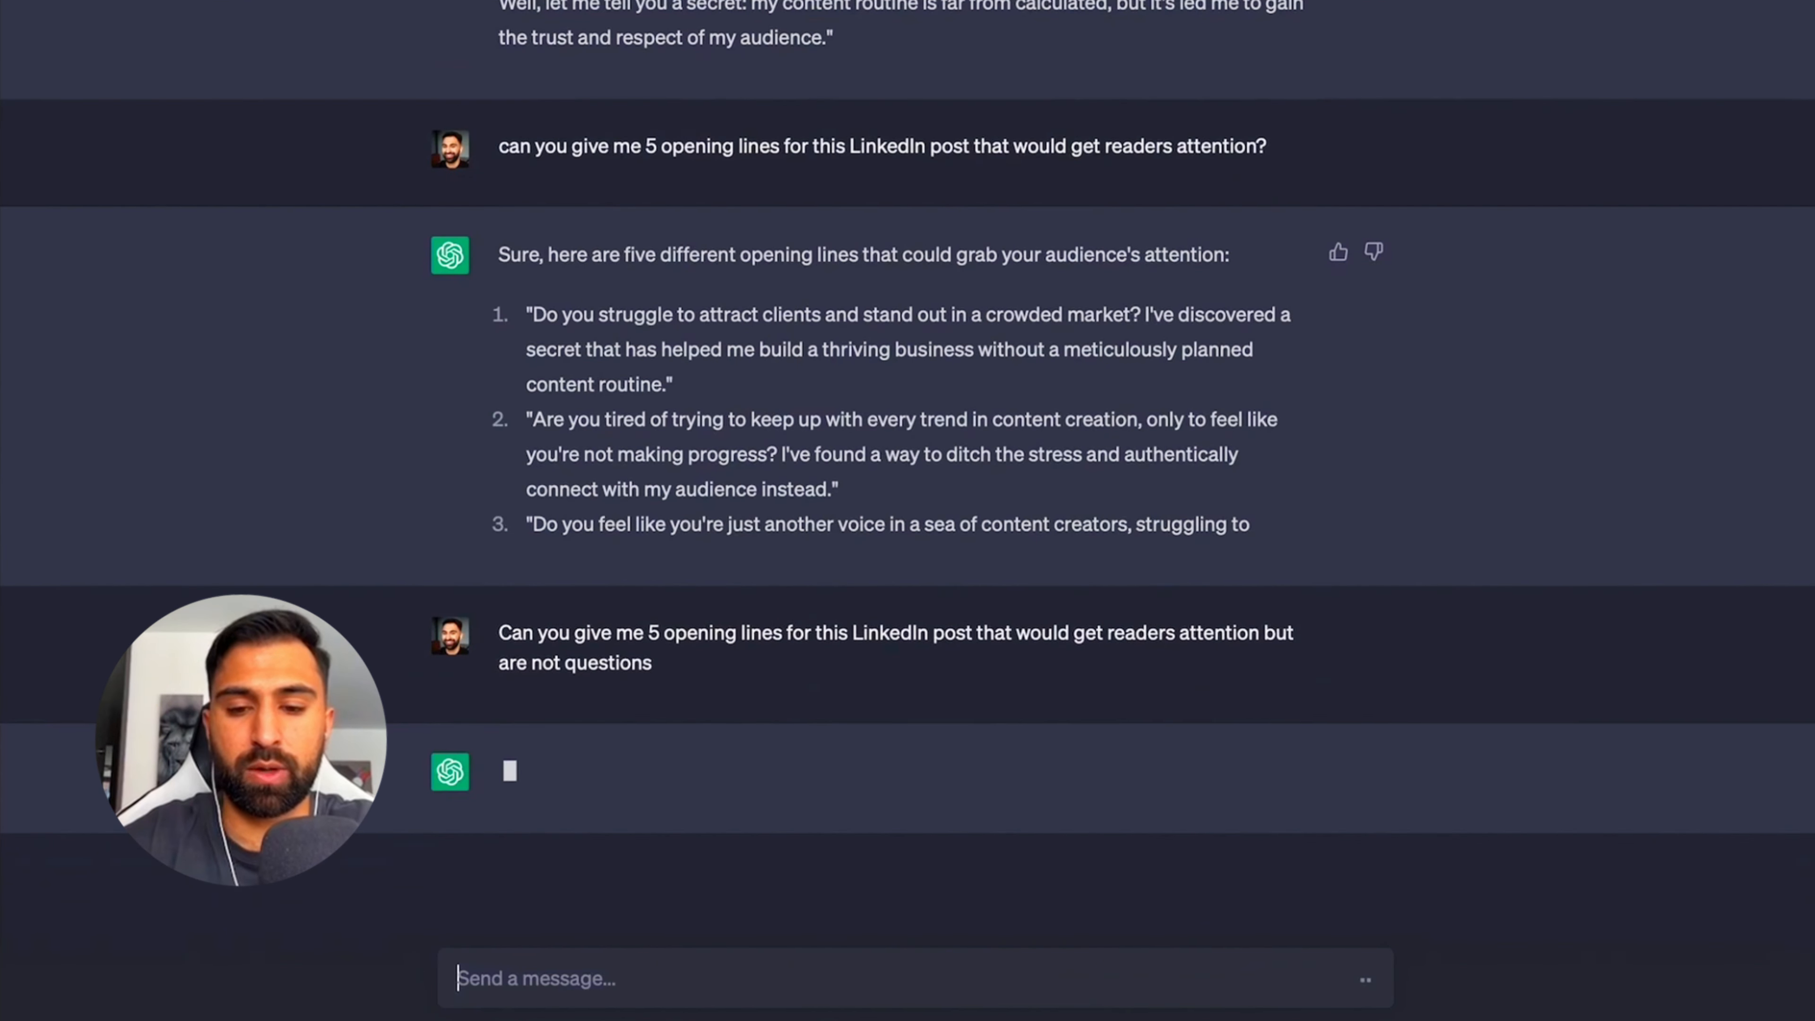
- Send ChatGPT the follow-up question "Can you make that opening line about me?"
text(Can you make that opening )
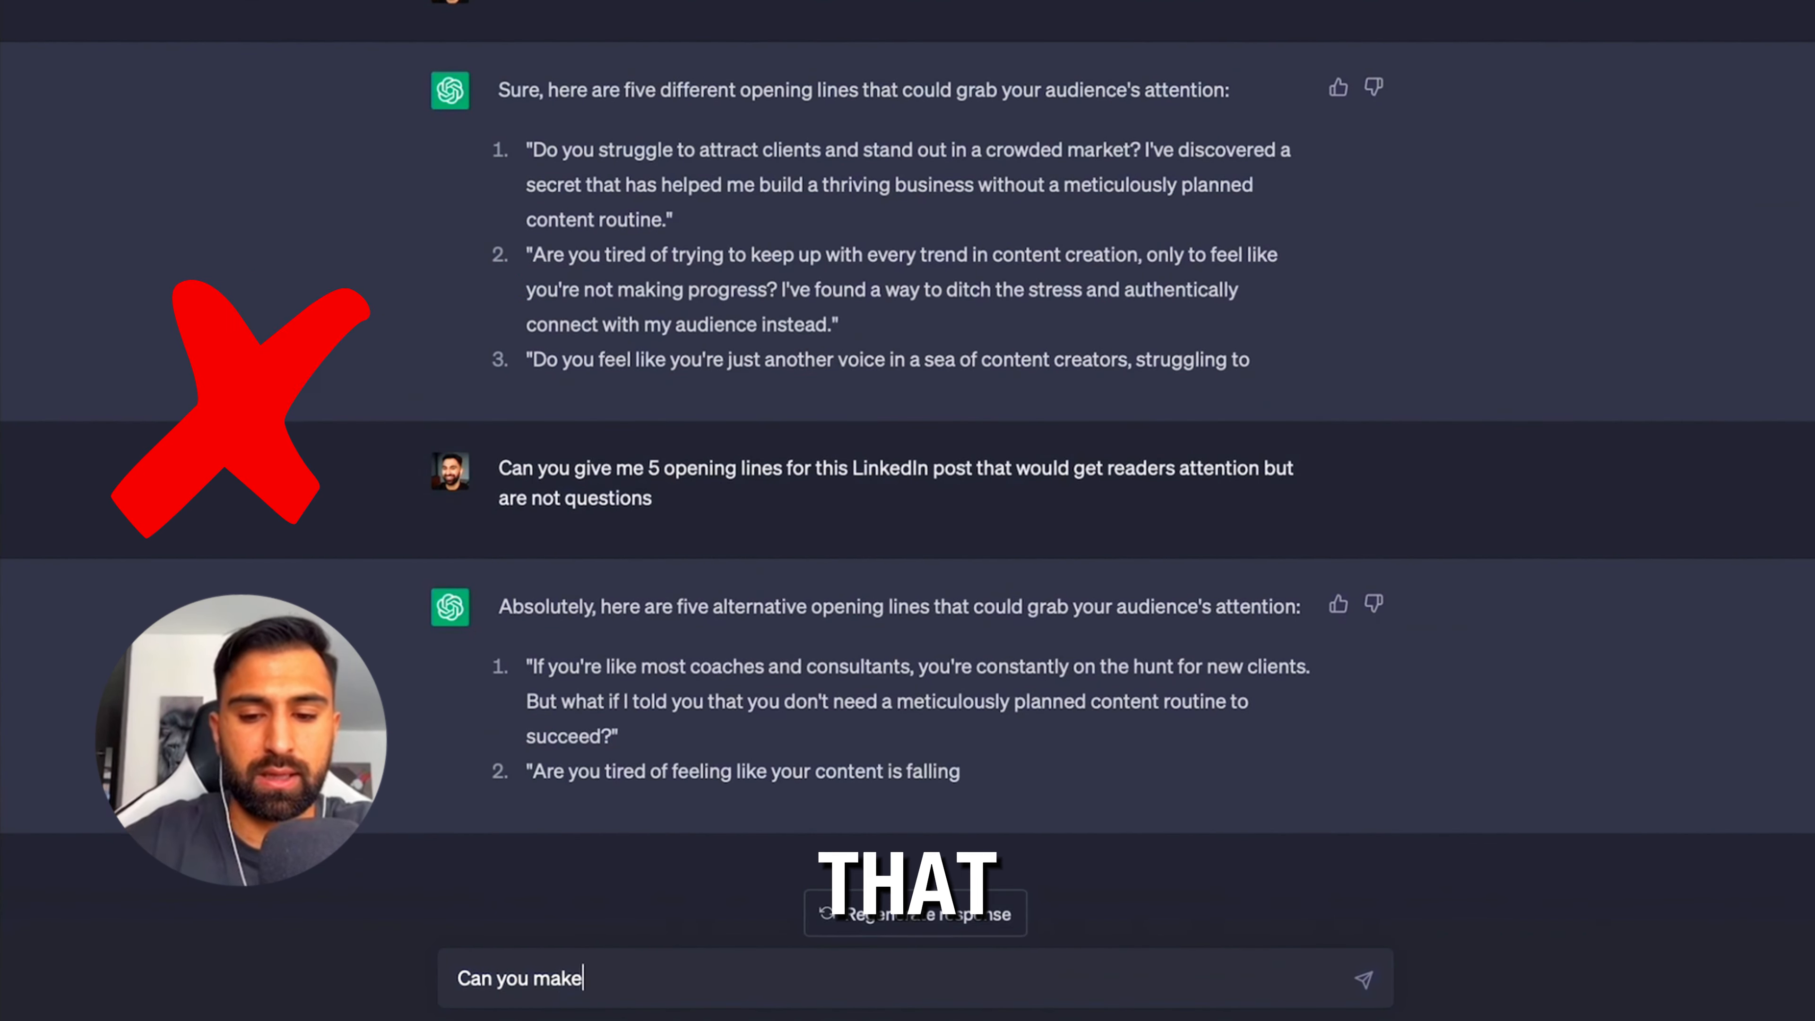
text(line about me?)
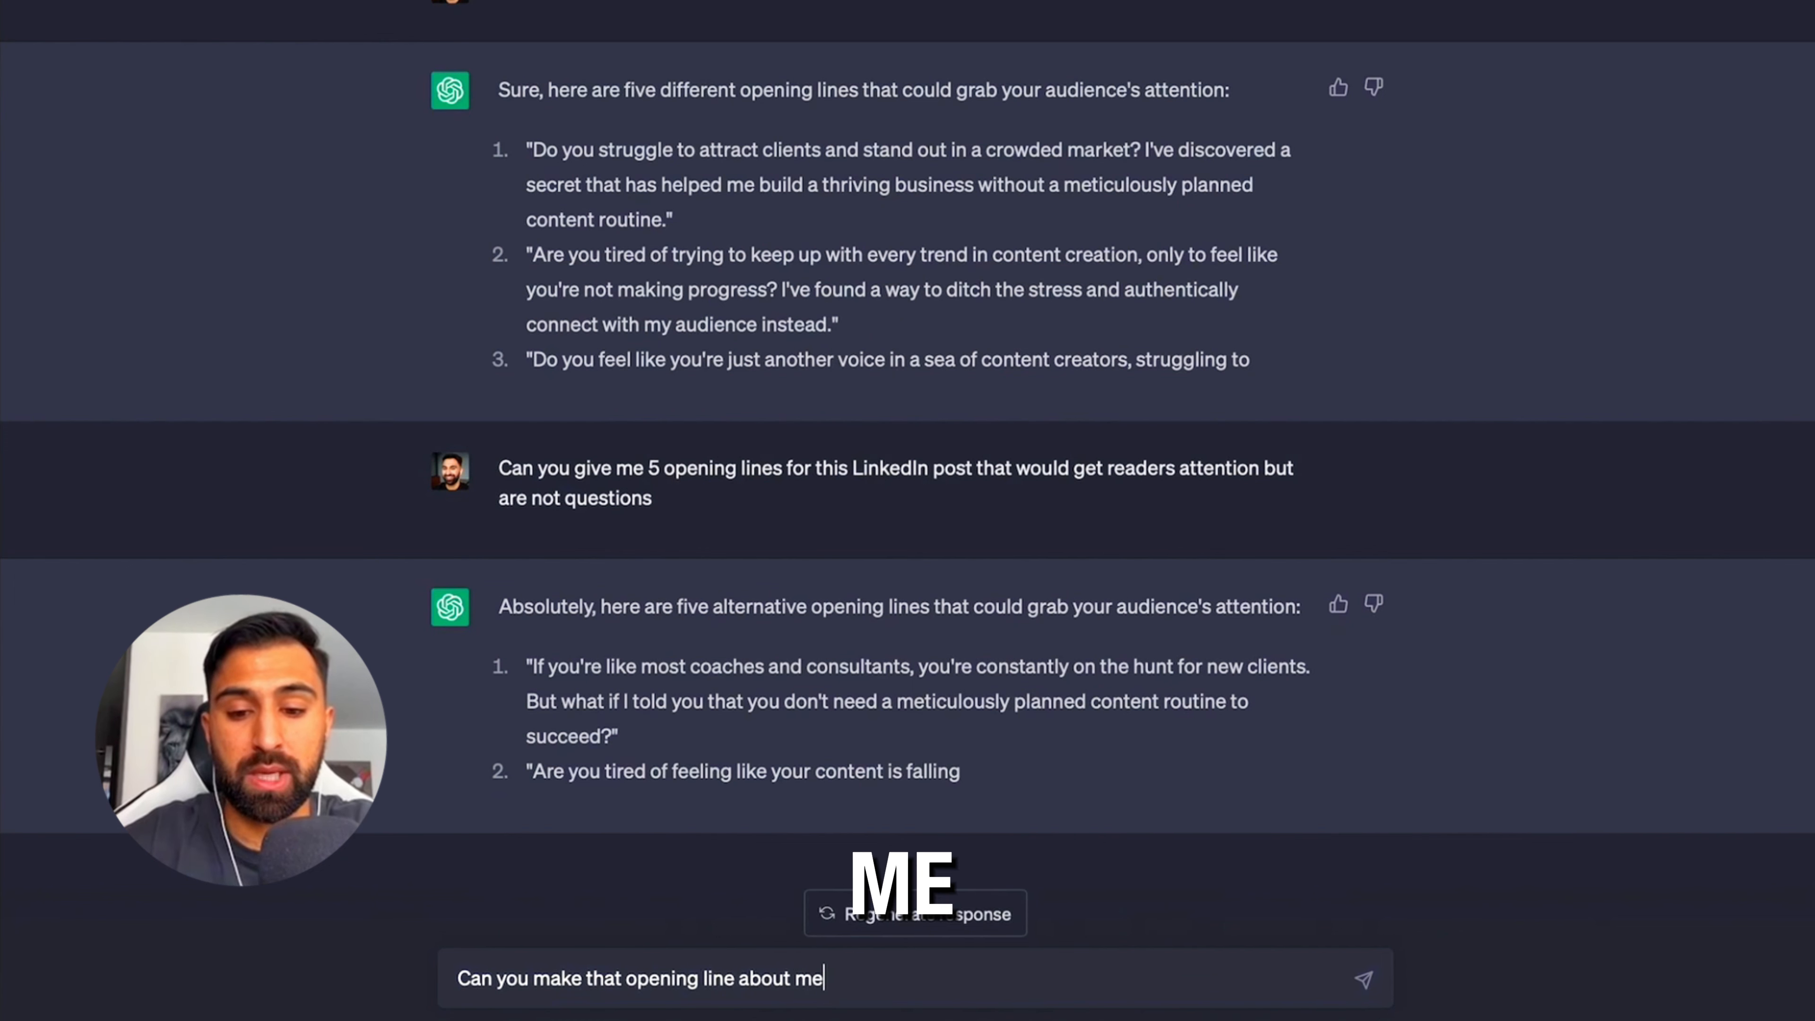
key(Return)
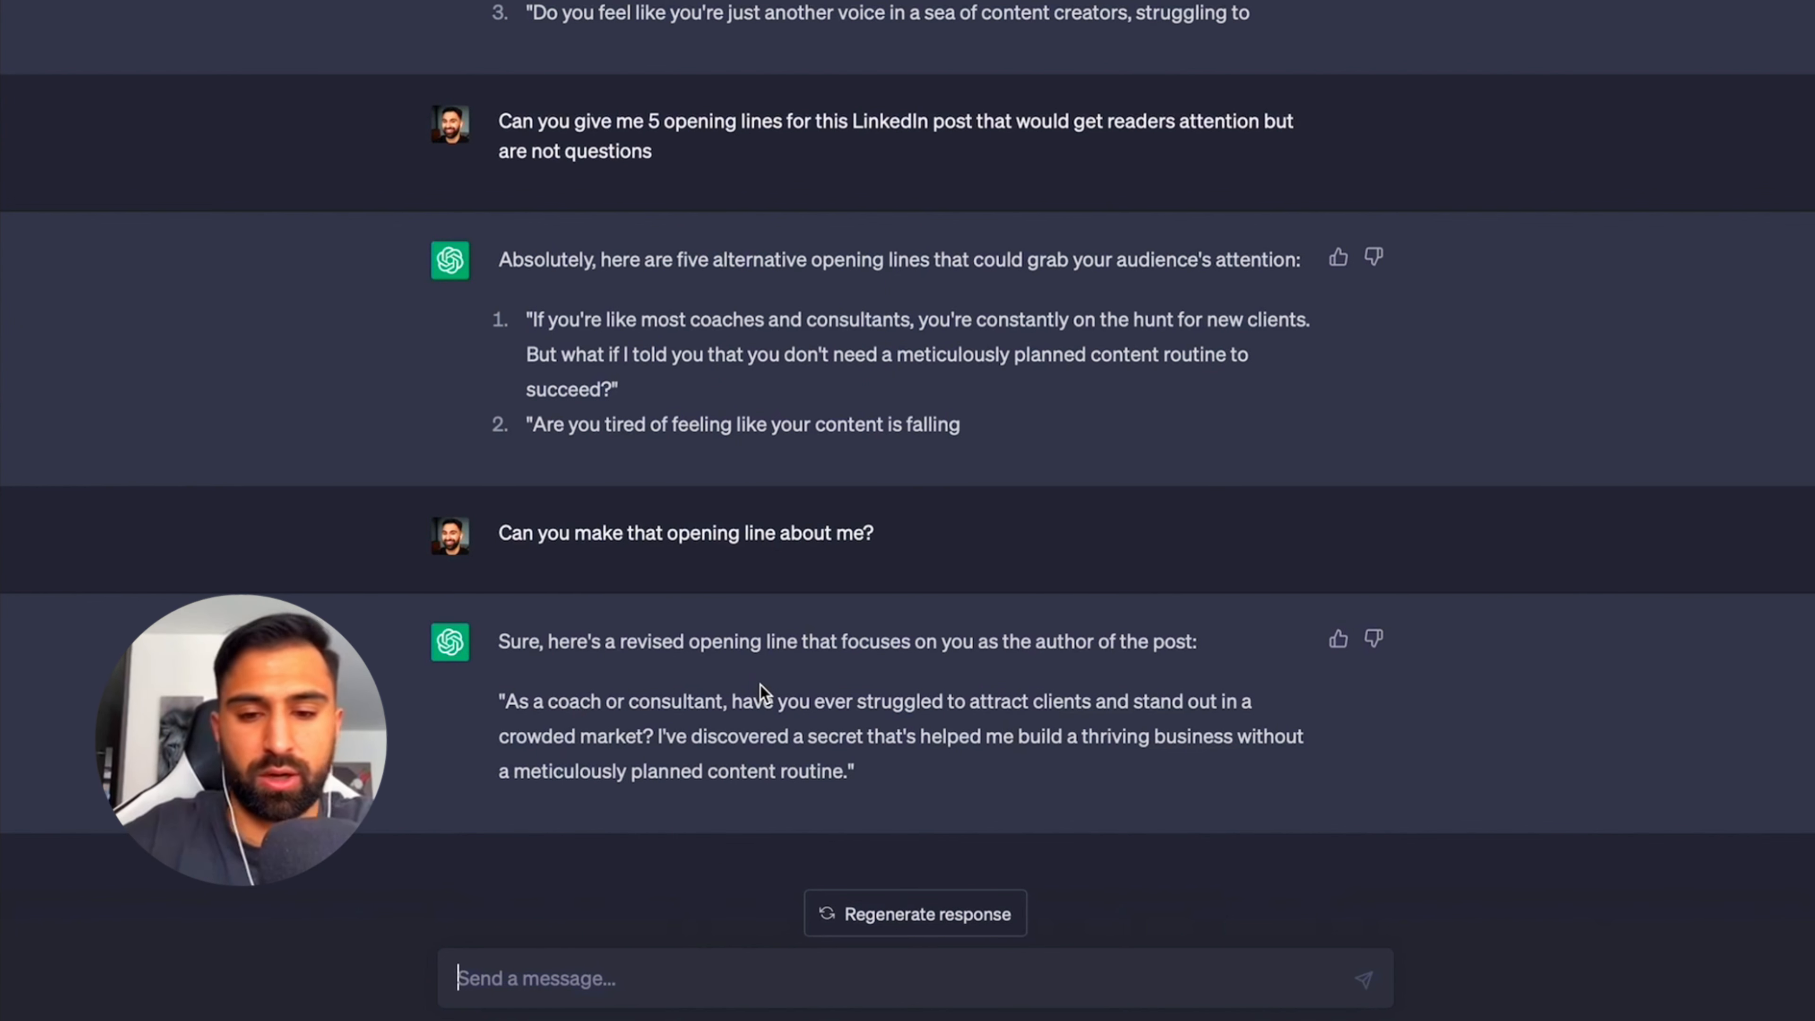
- Ask ChatGPT to make the opening line short and written in first person narrative so that people know a story is going to be told
text(I want th)
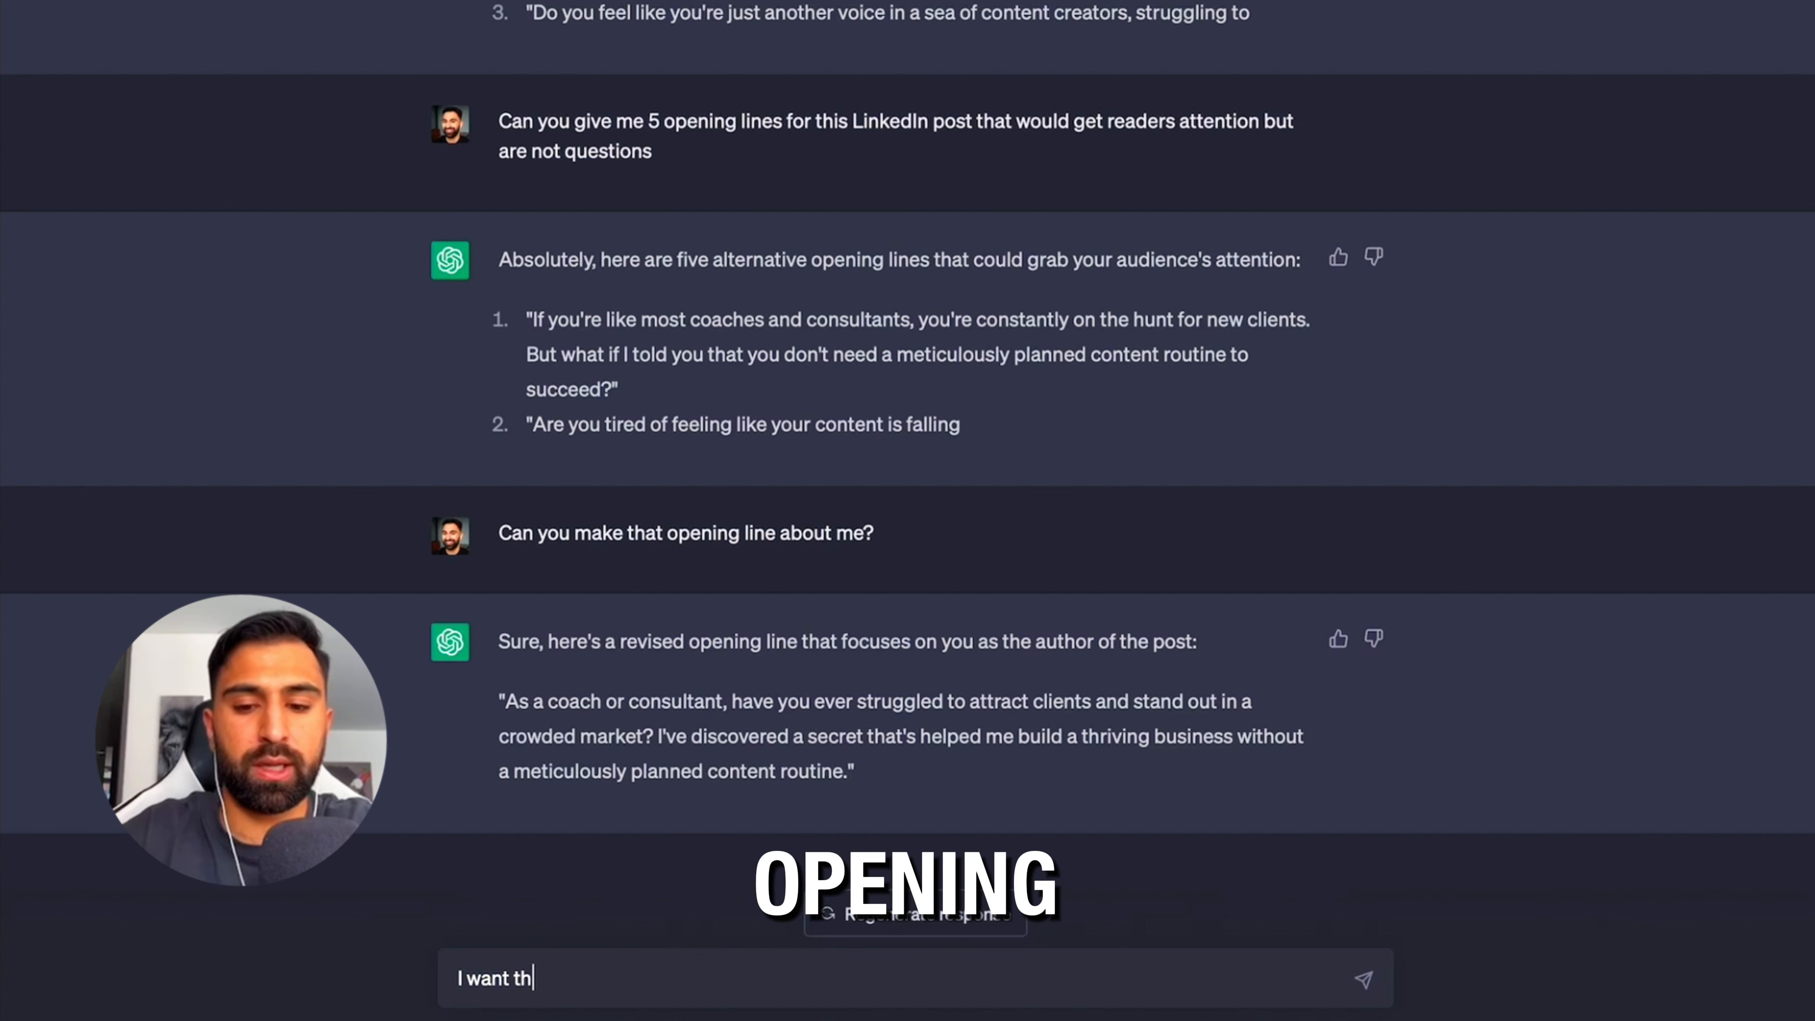
text(e opening line to be short and wr)
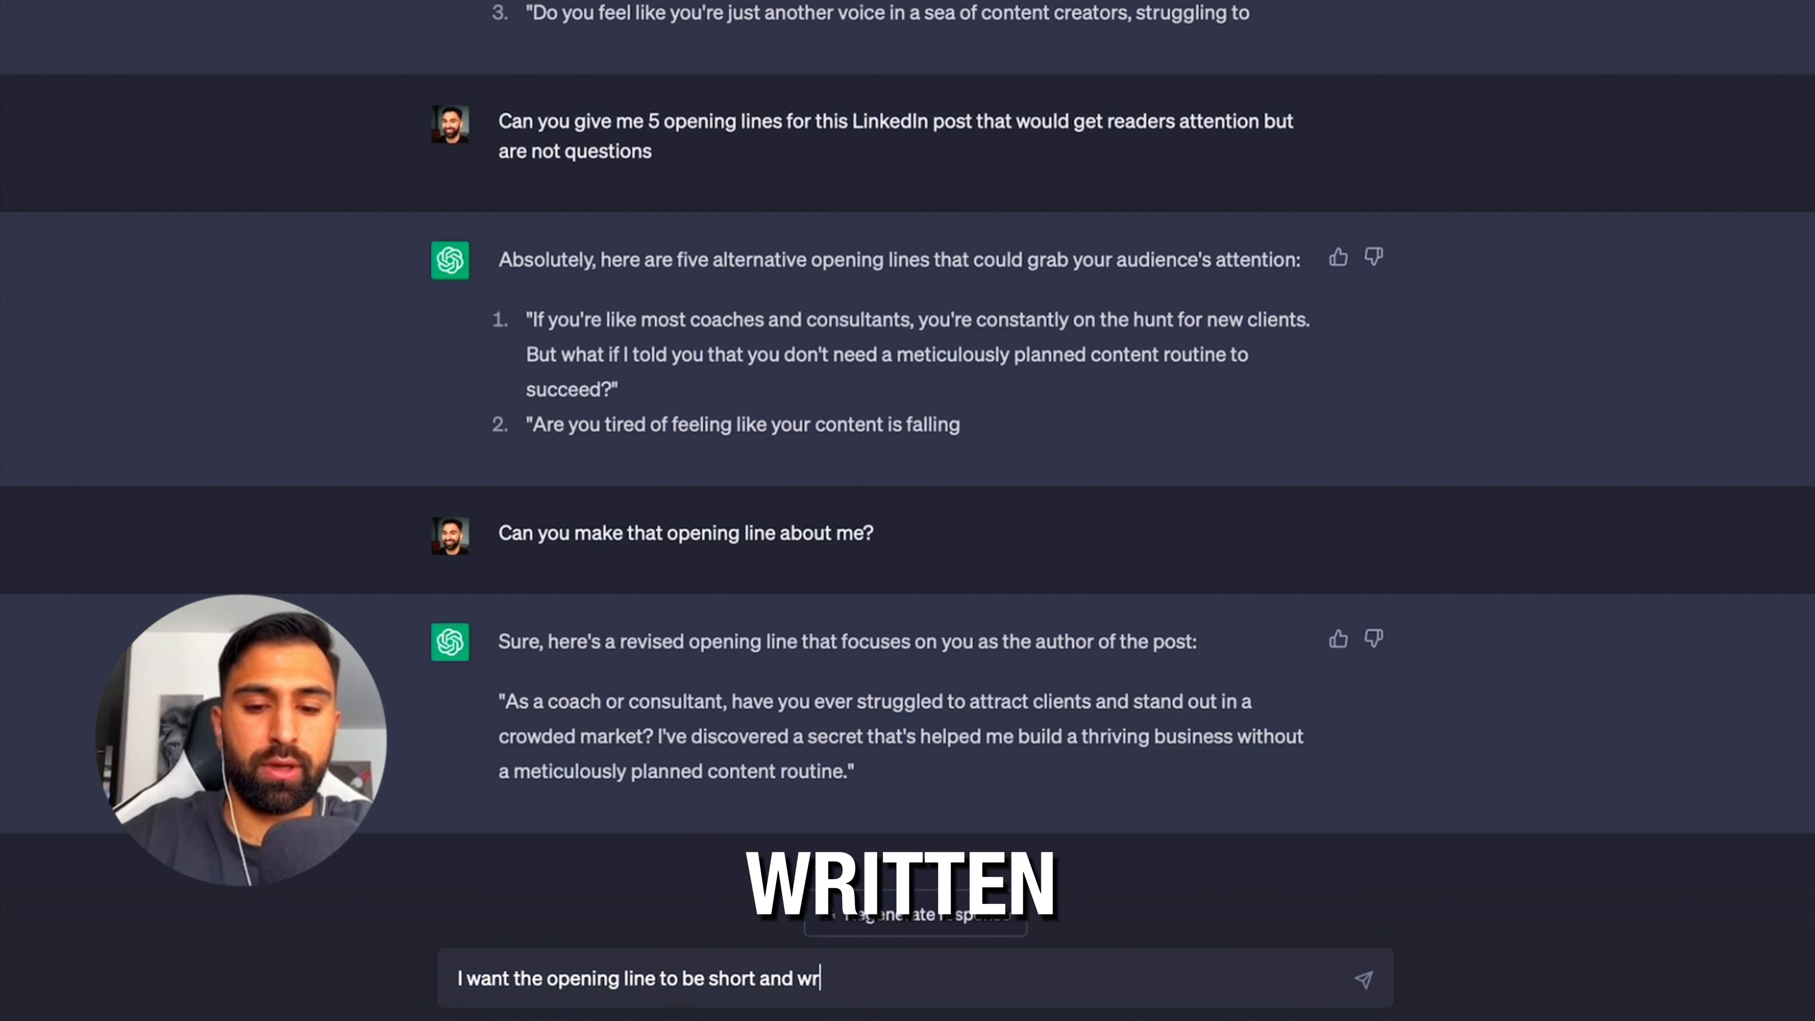
text(itten in first person )
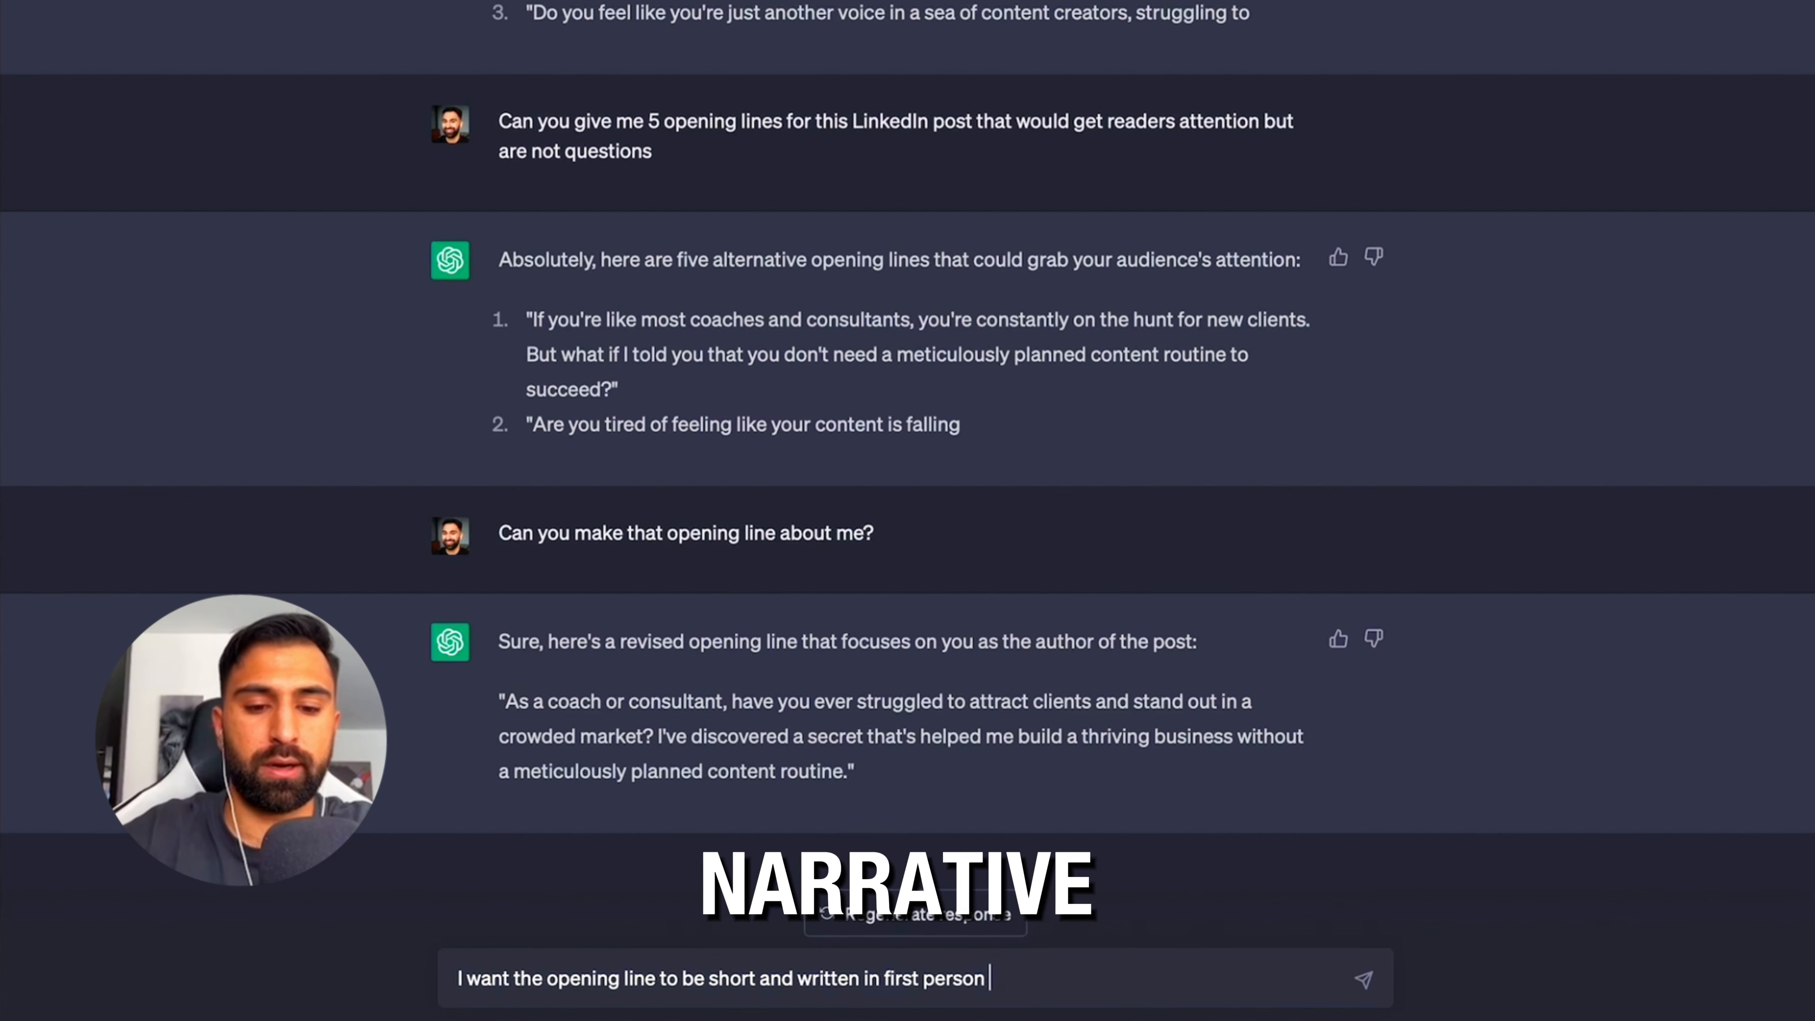
text(narrative so that people k)
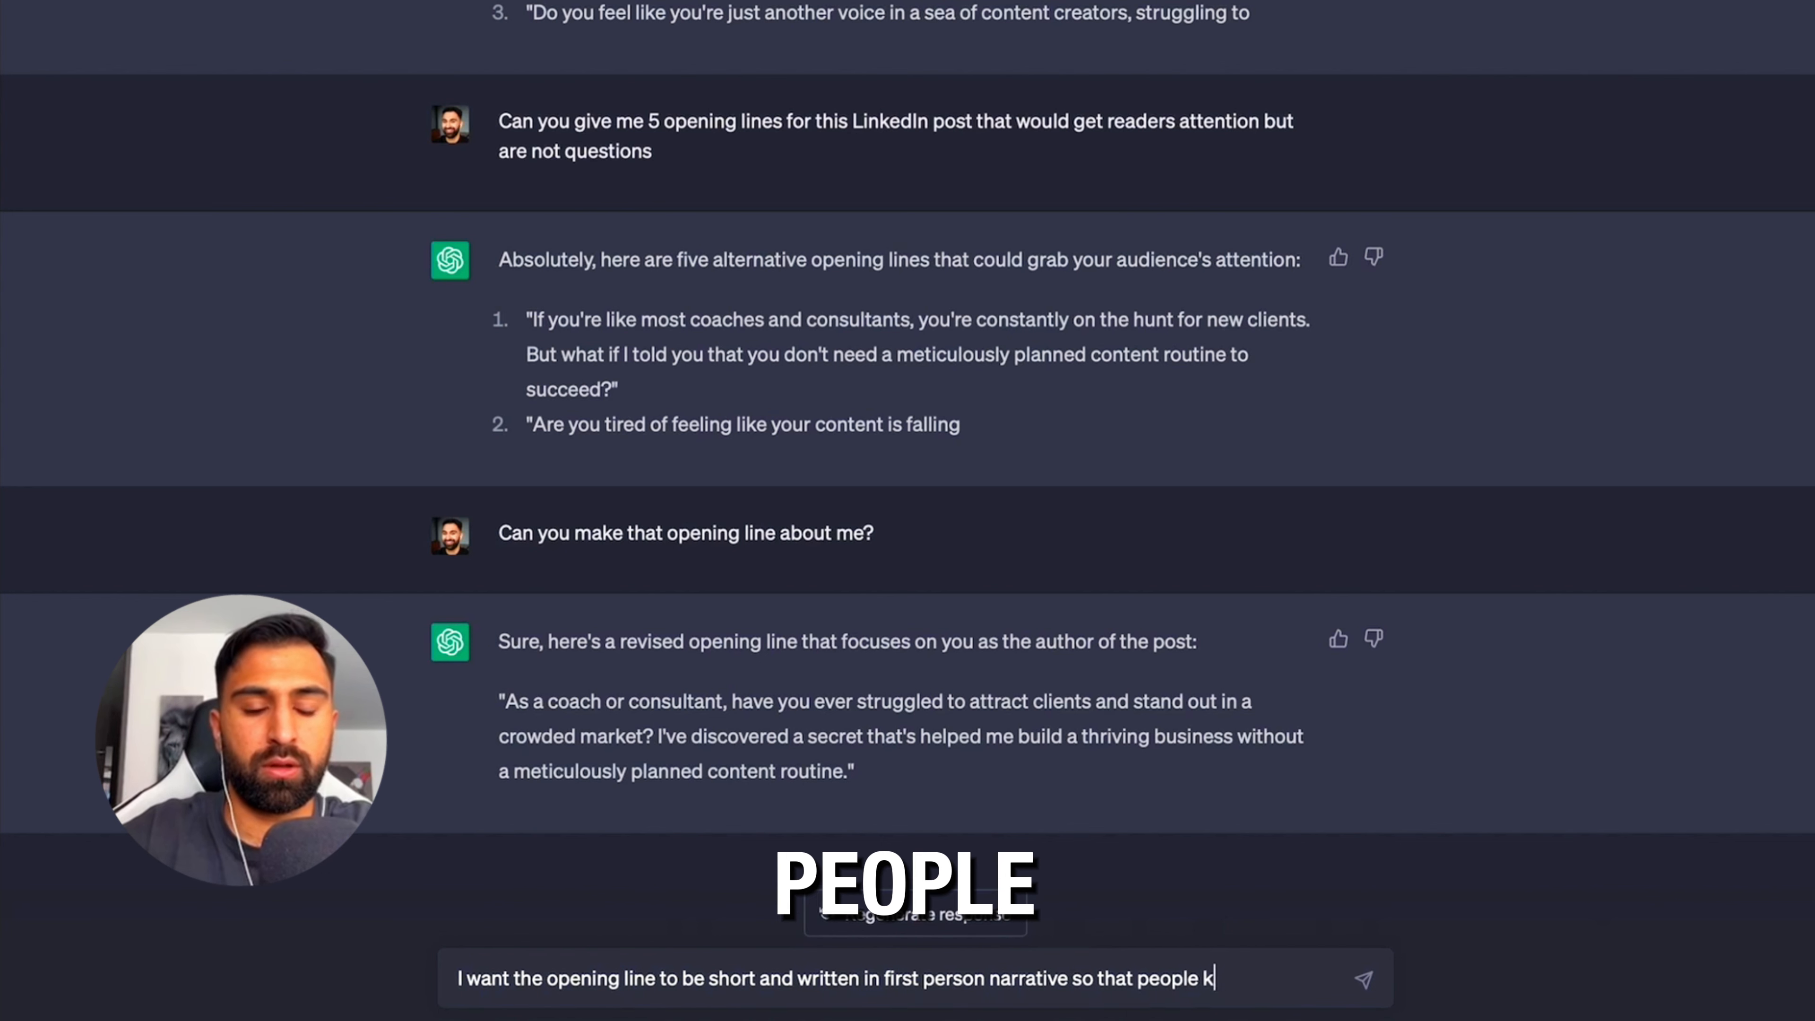
text(now that I am going to tell a story. Can you do )
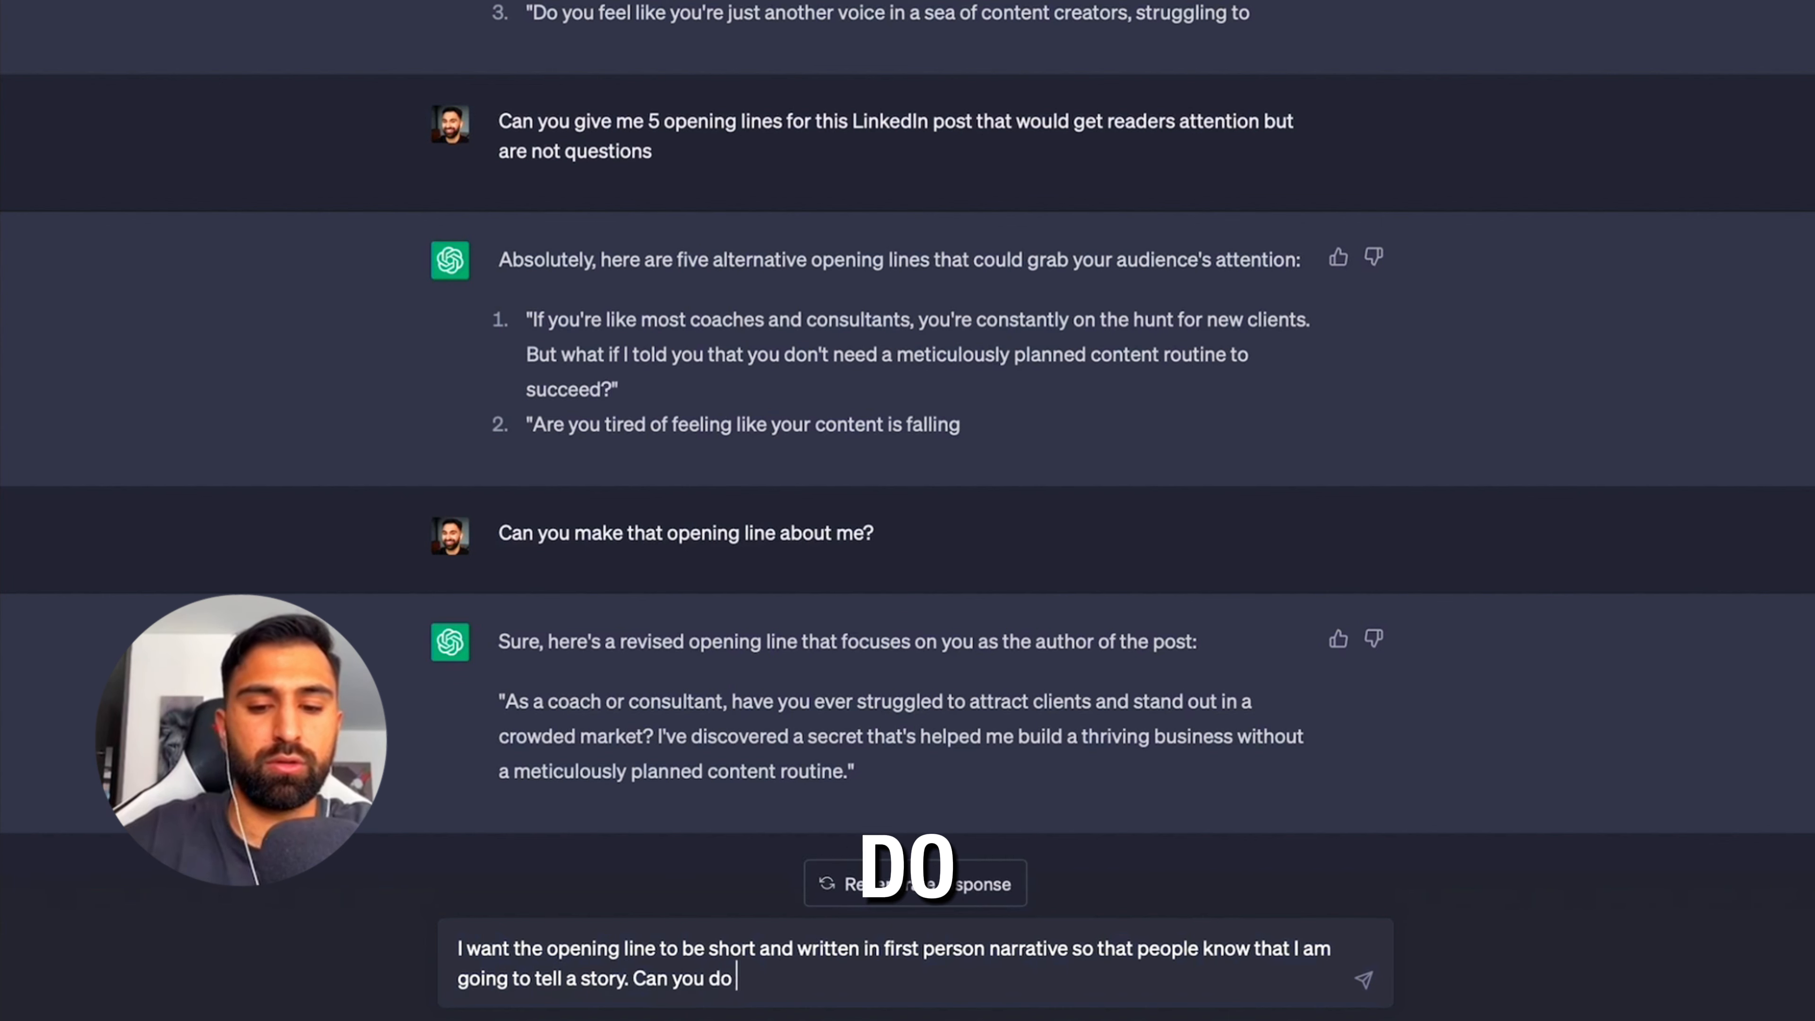
text(that and make it short?)
key(Return)
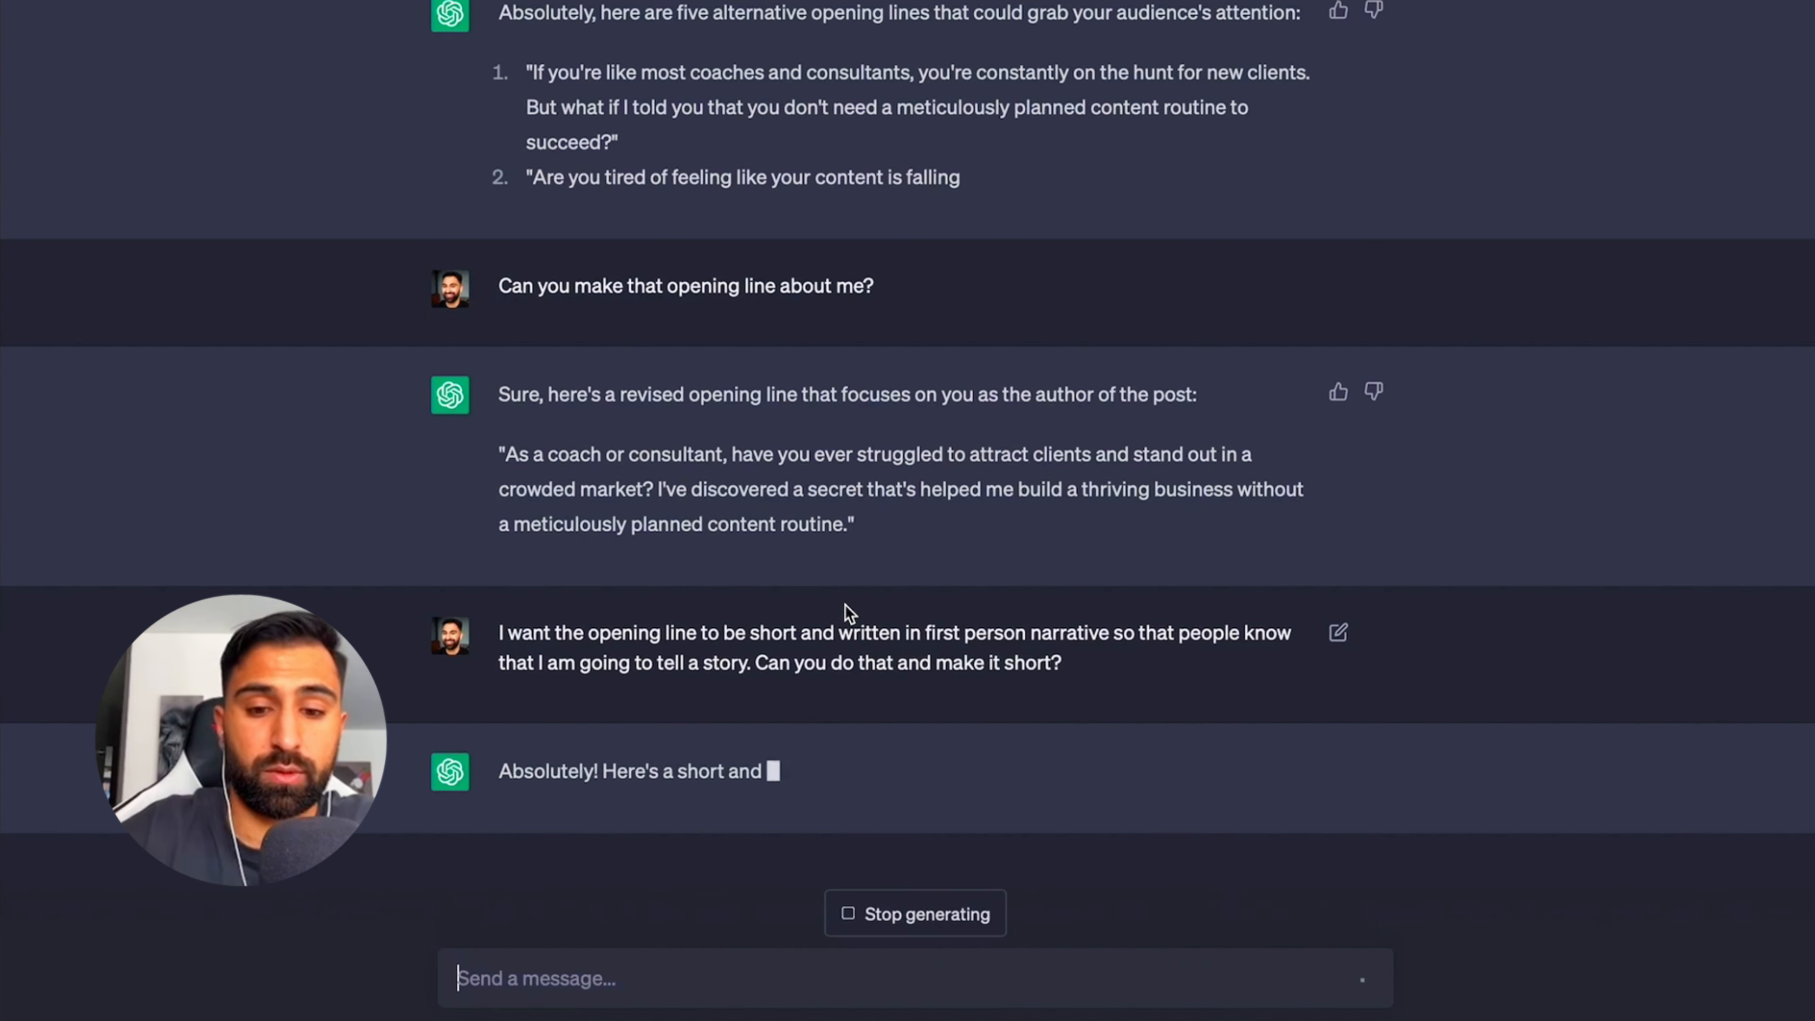
- Compare the new first-person opening line with the first line of the original LinkedIn post
drag(638, 819, 488, 745)
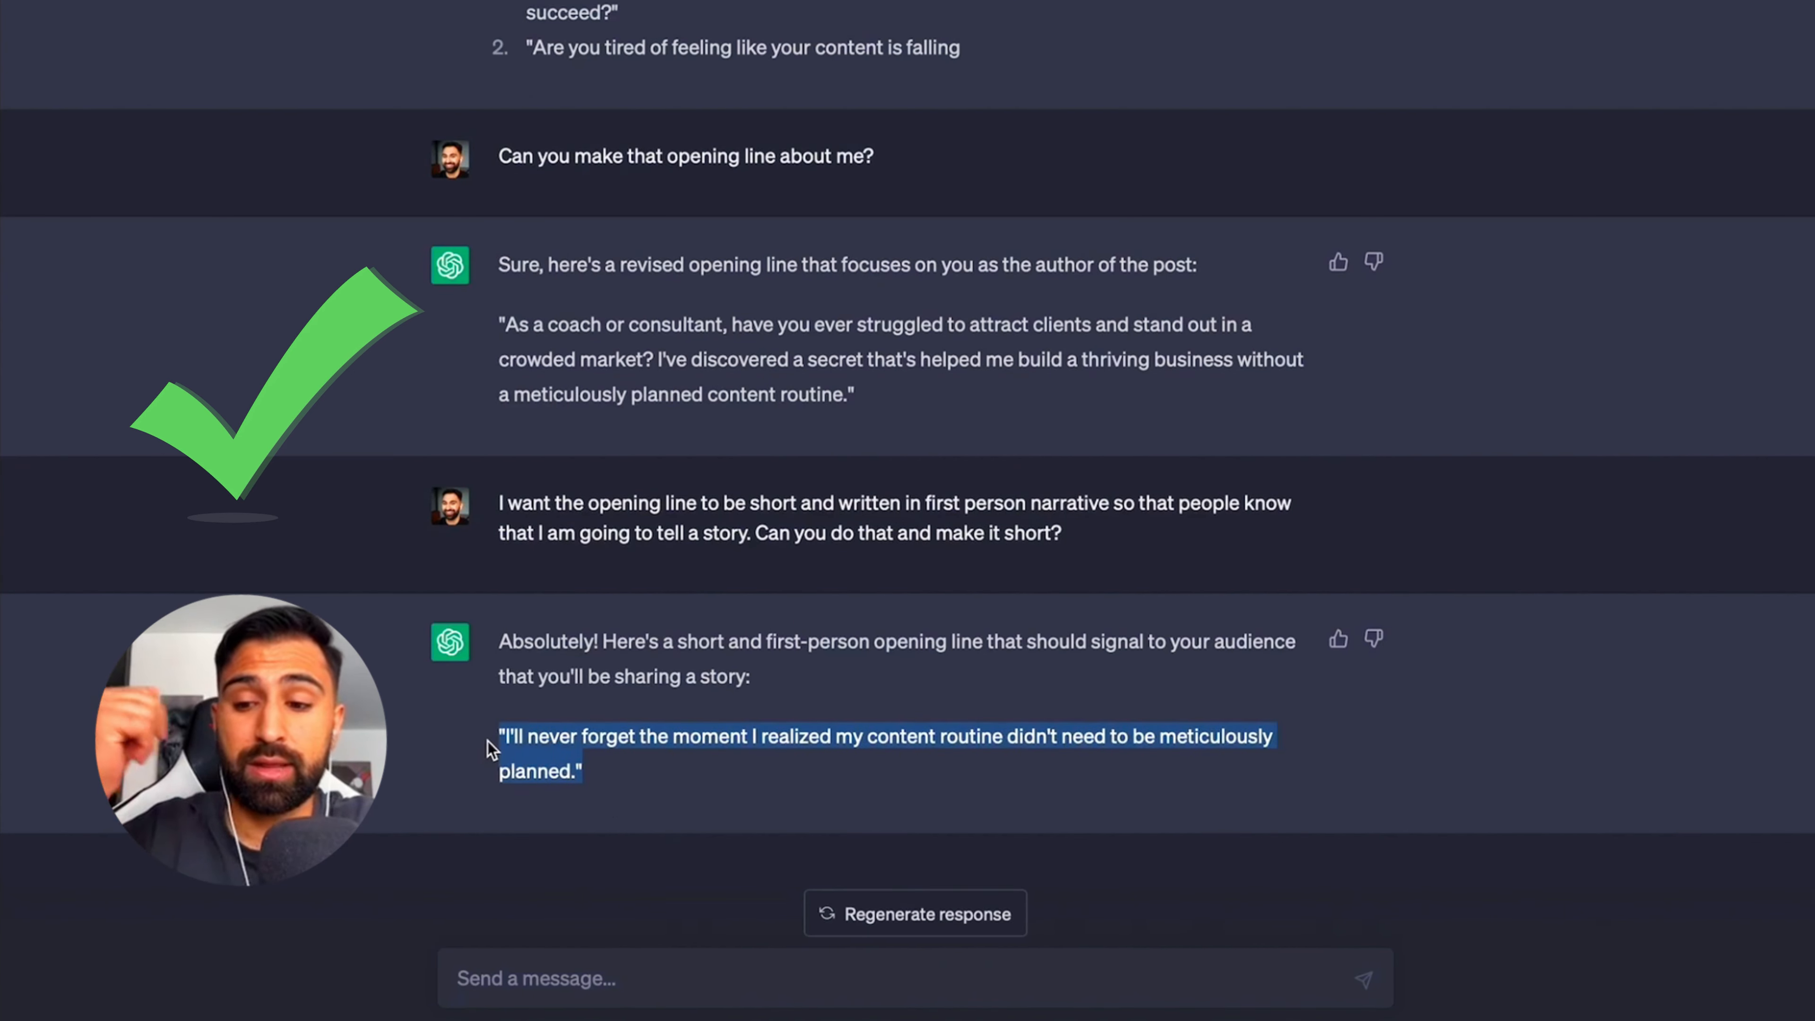
drag(683, 772, 500, 731)
click(529, 751)
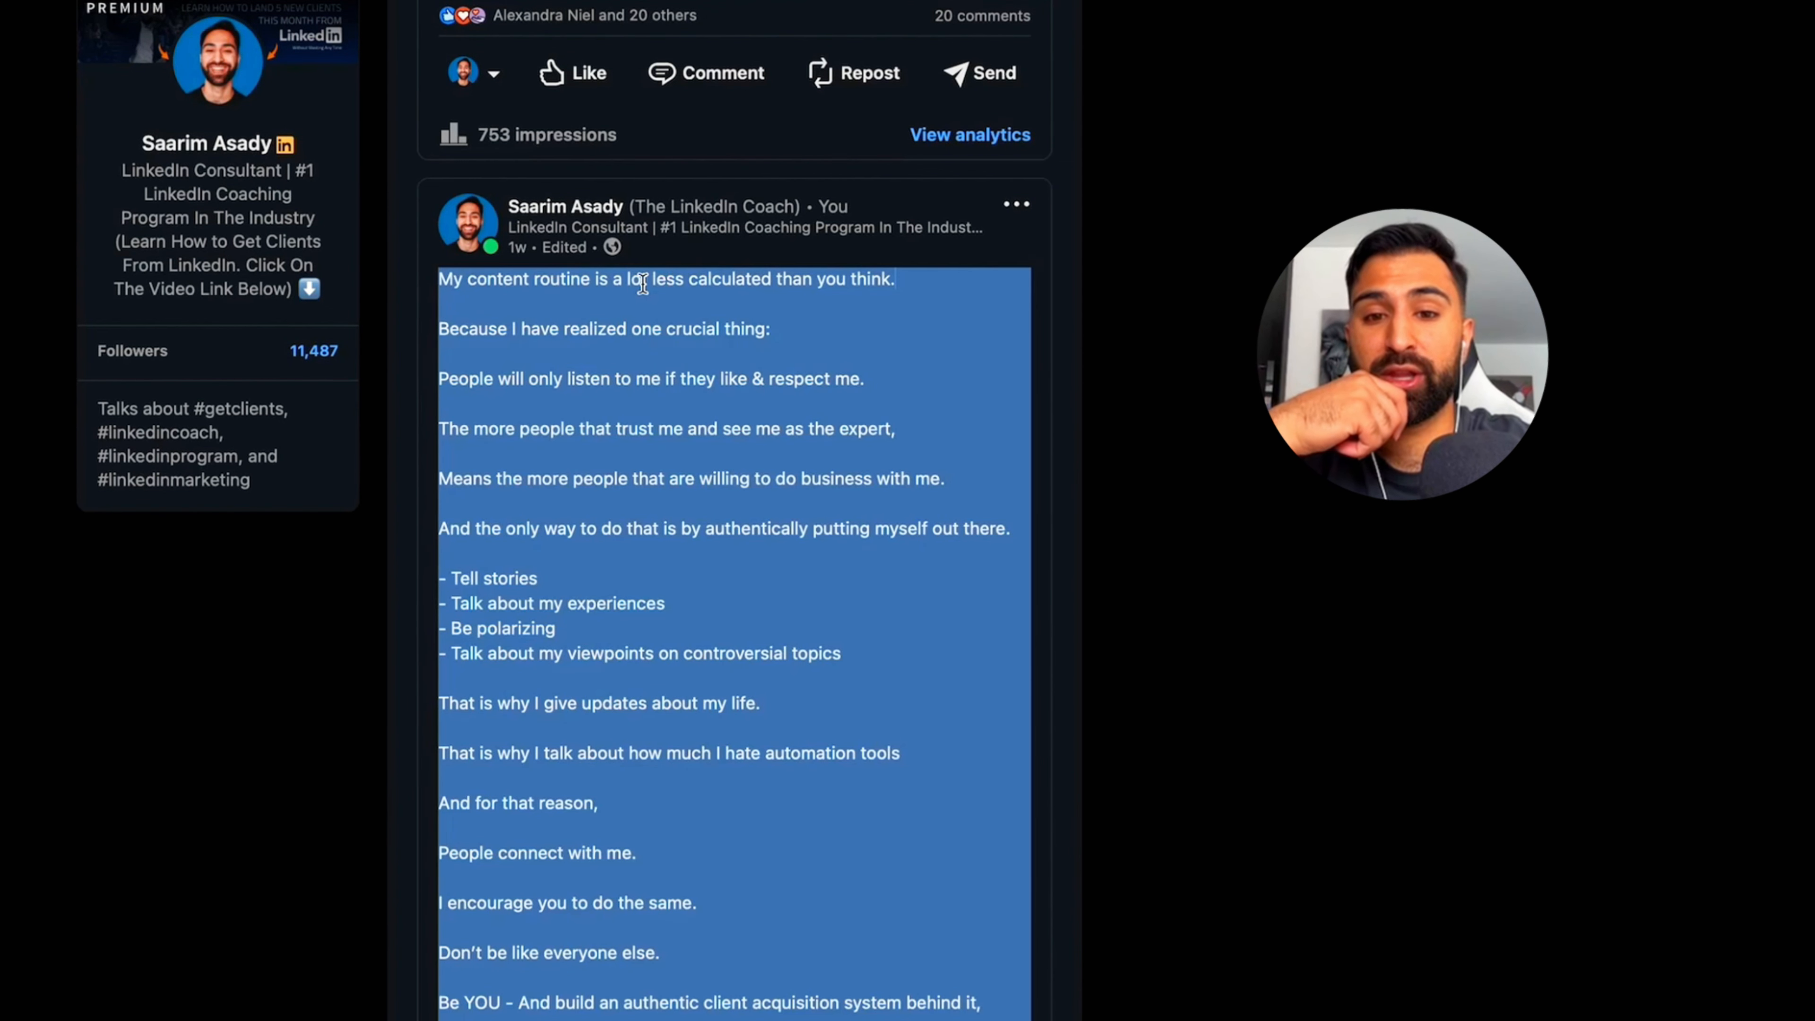
drag(500, 282, 779, 307)
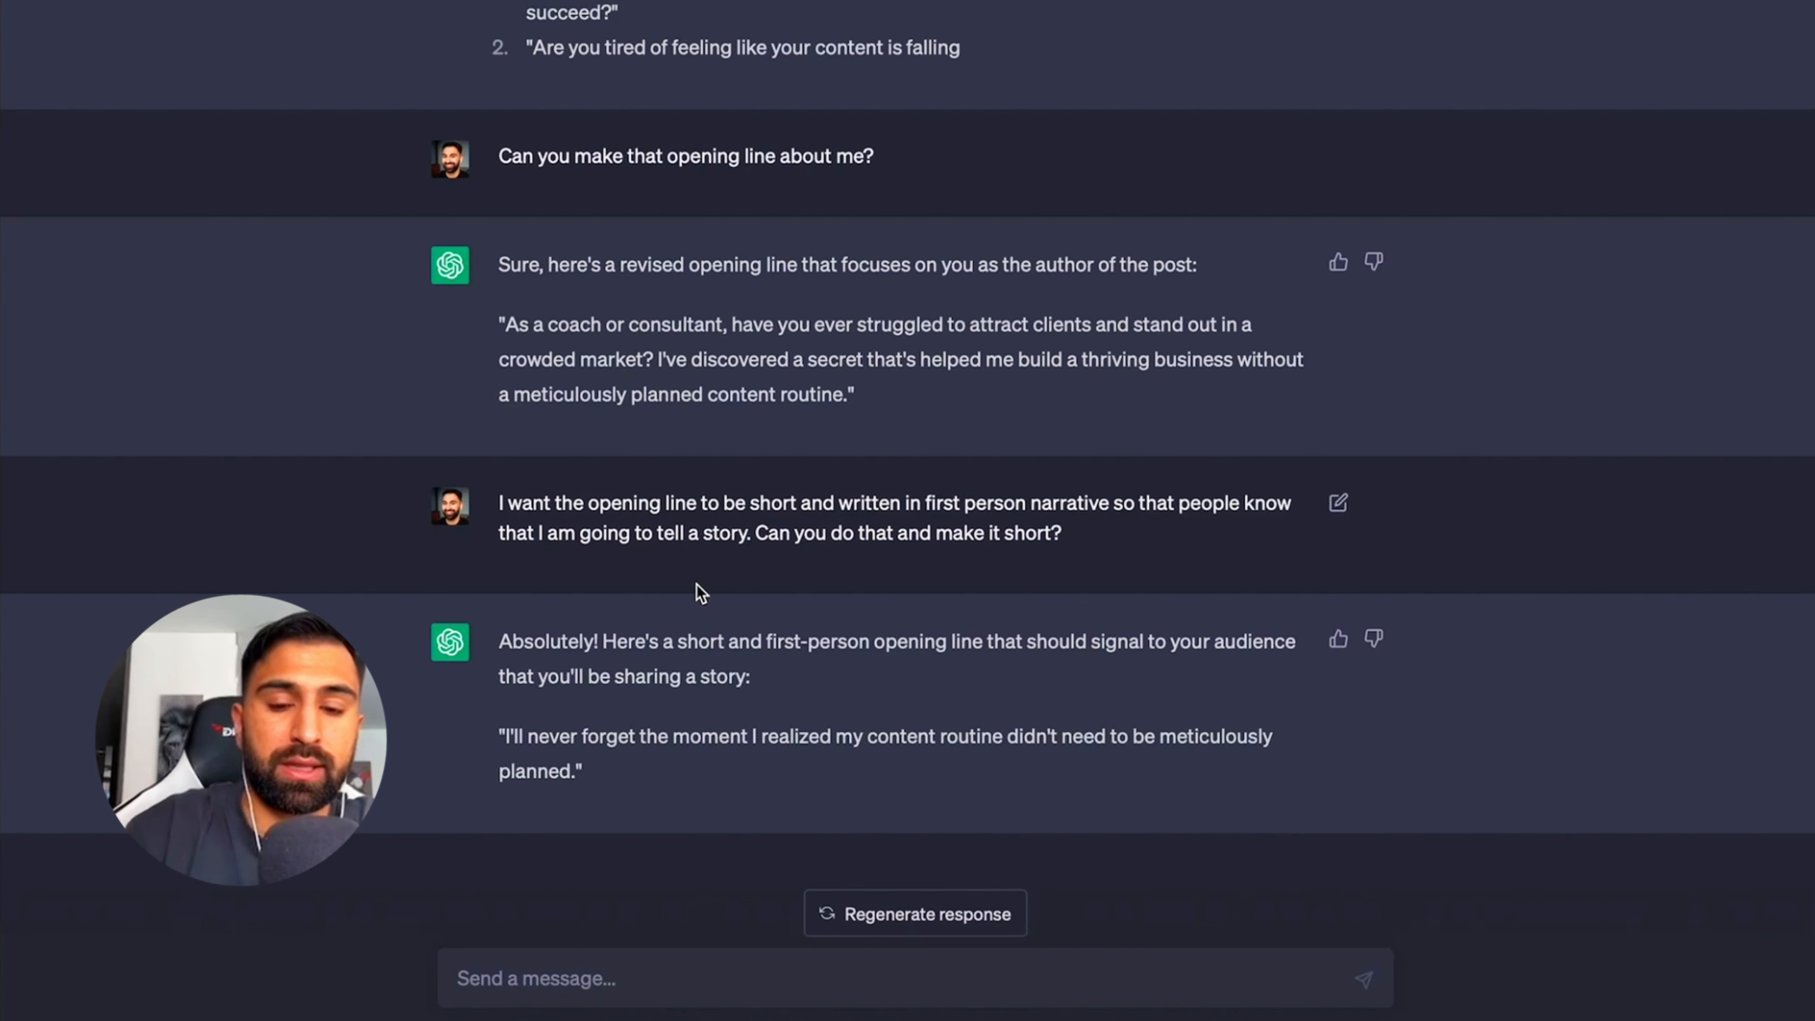
- Review the ChatGPT conversation from the line-by-line post through the successive opening-line requests to the latest first-person line
scroll(699, 591, up, 4)
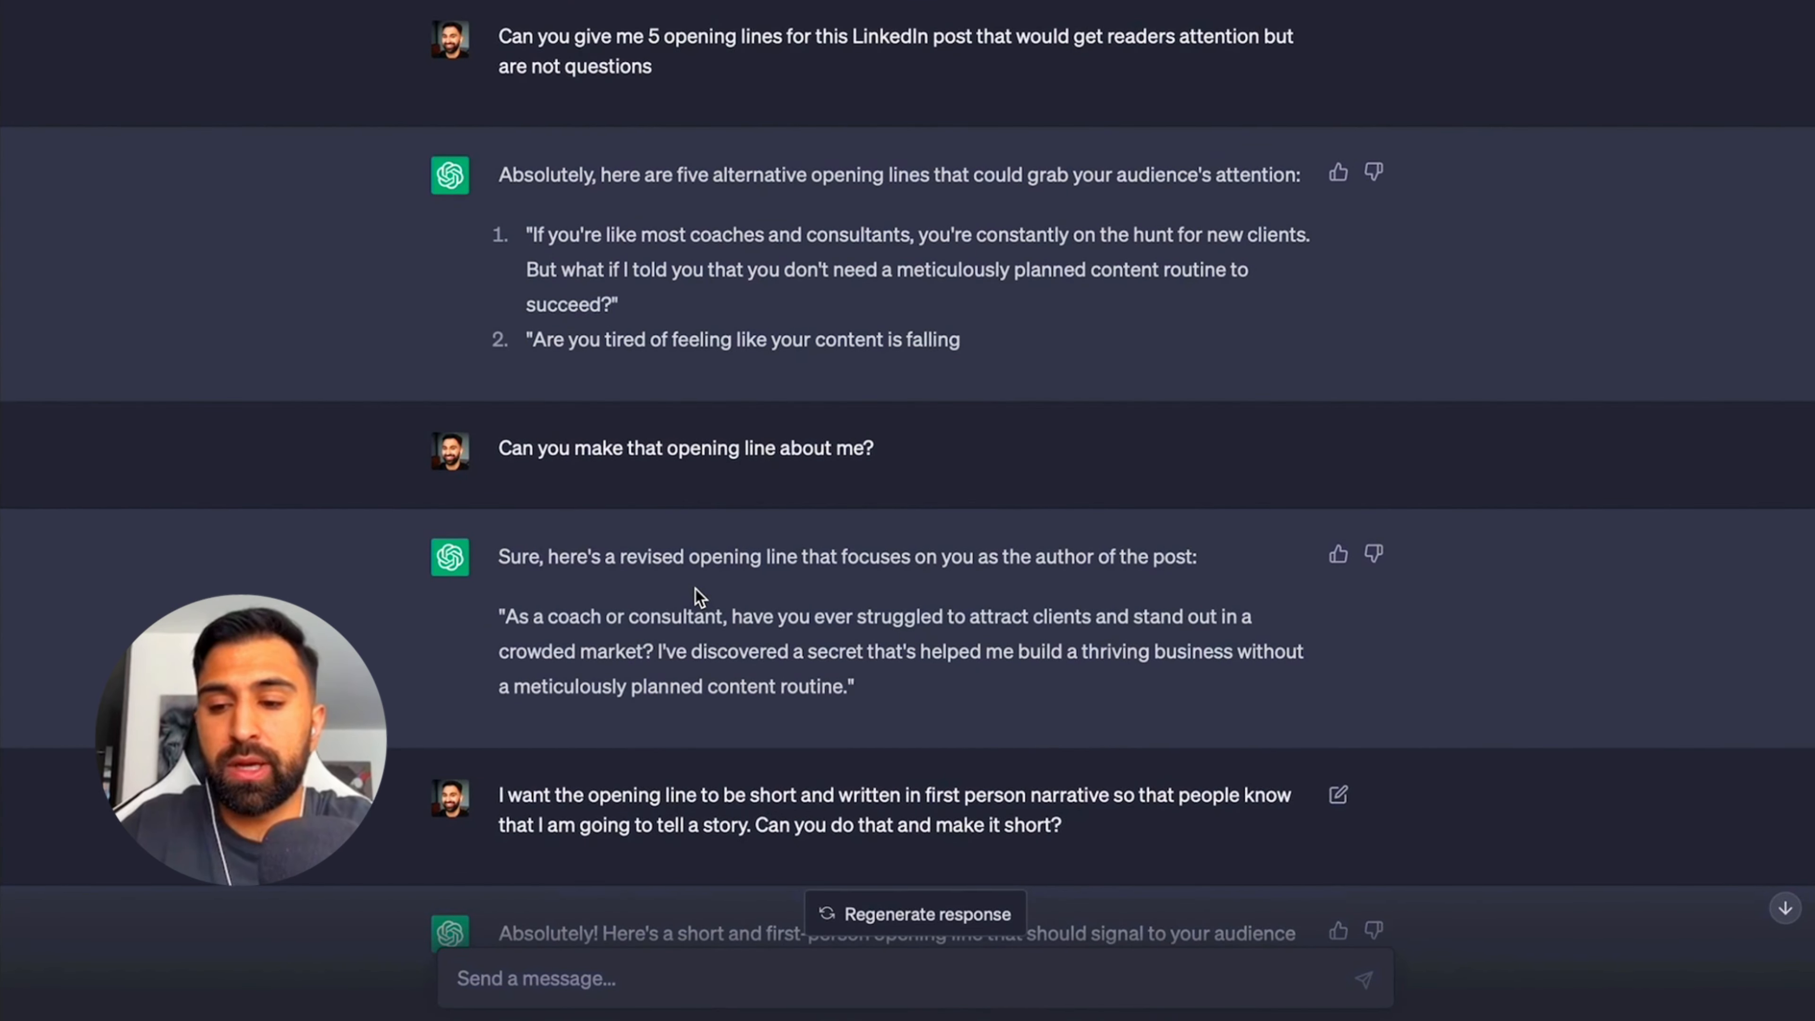
scroll(695, 589, up, 20)
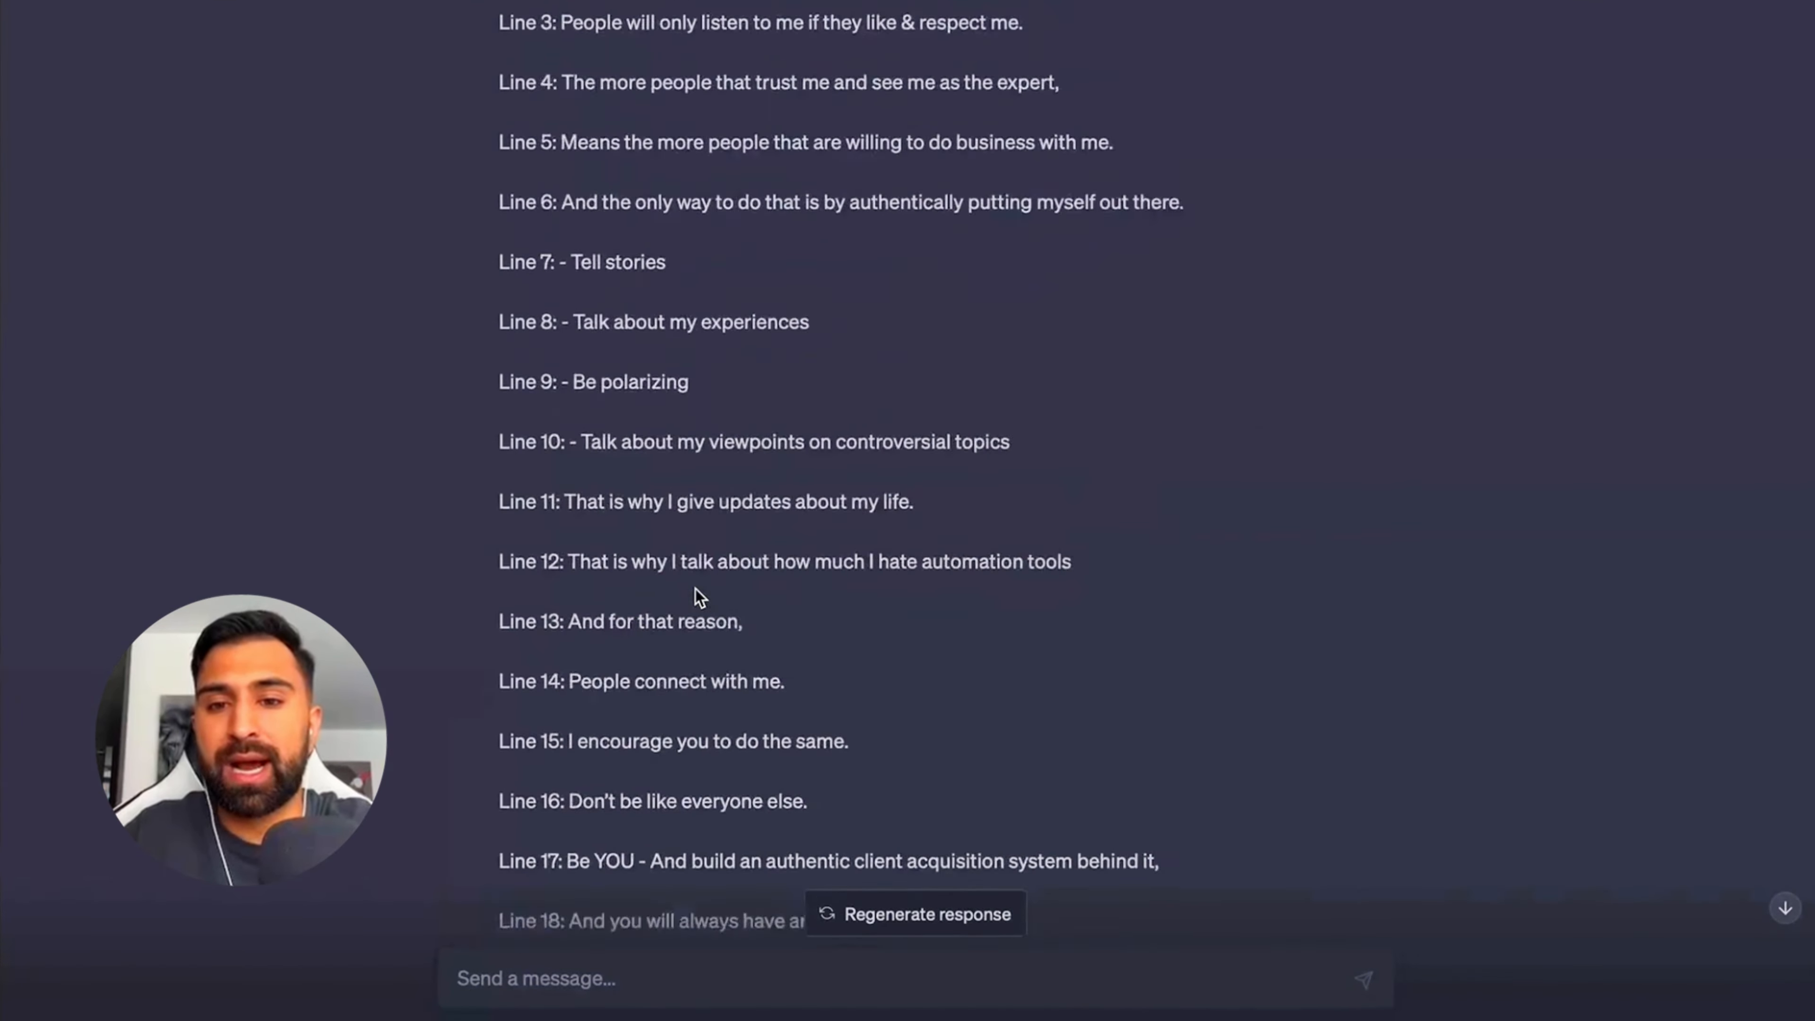
scroll(695, 588, down, 20)
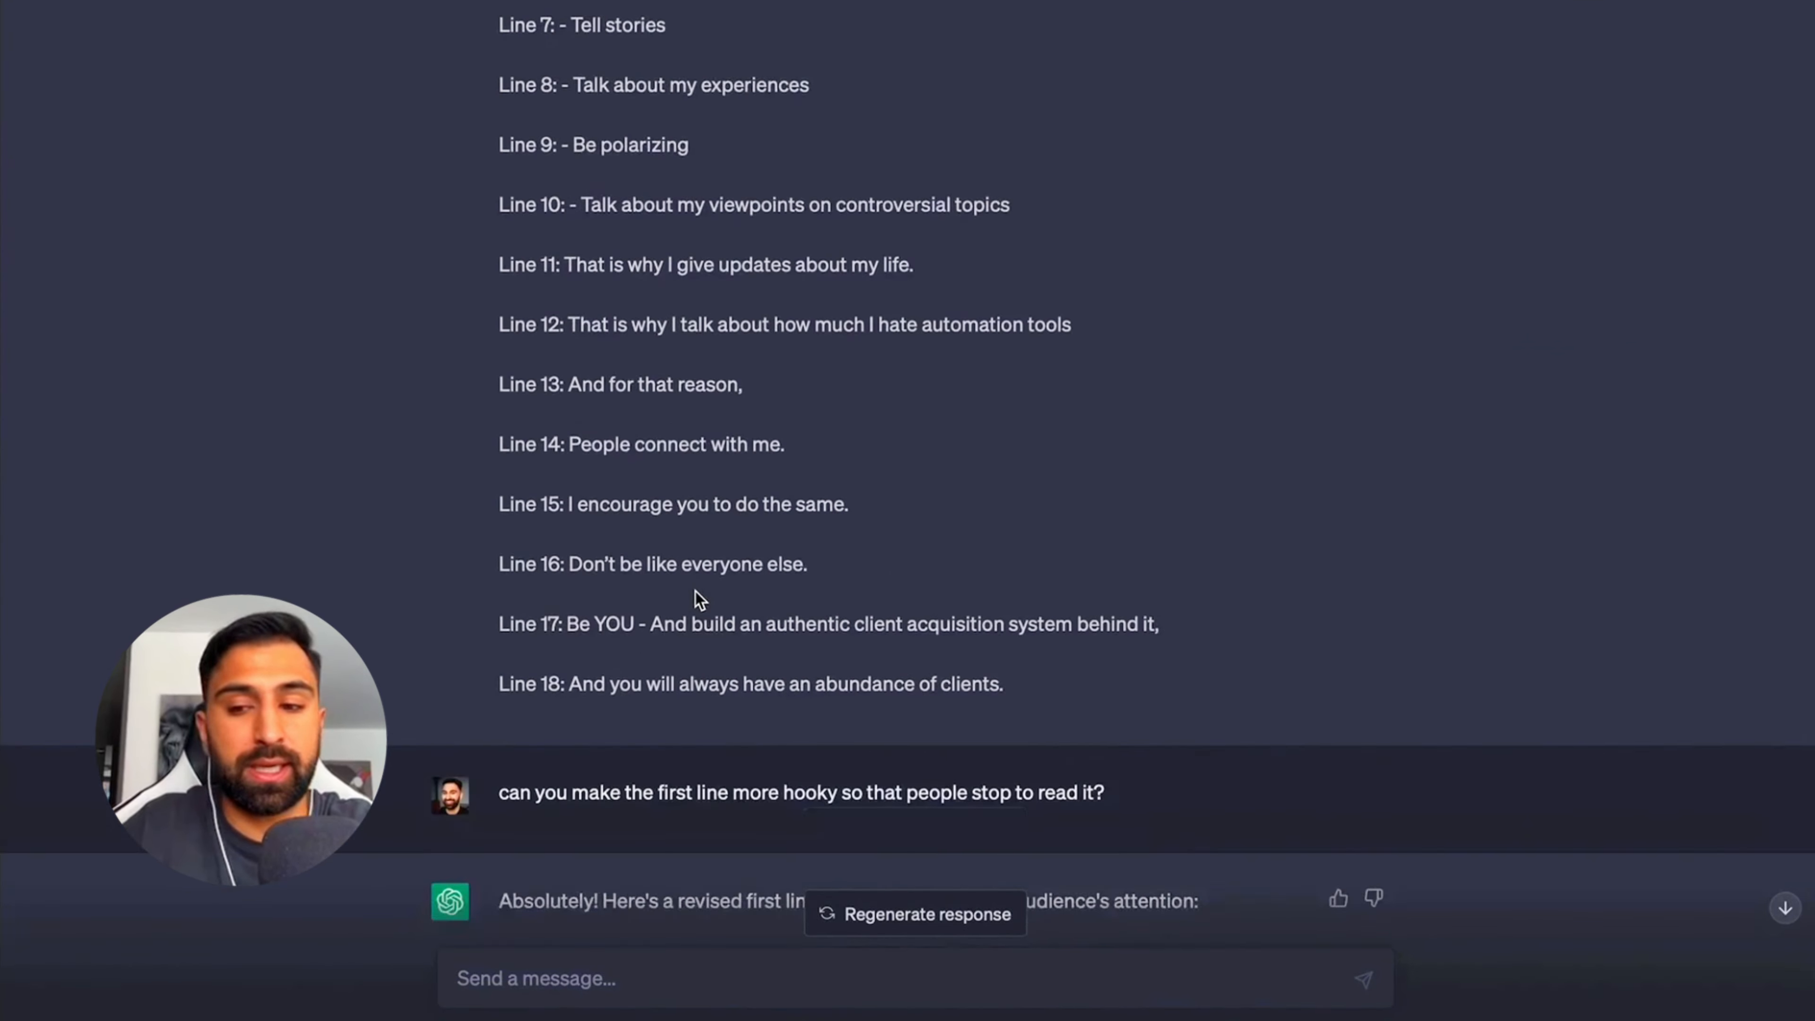
scroll(695, 591, down, 10)
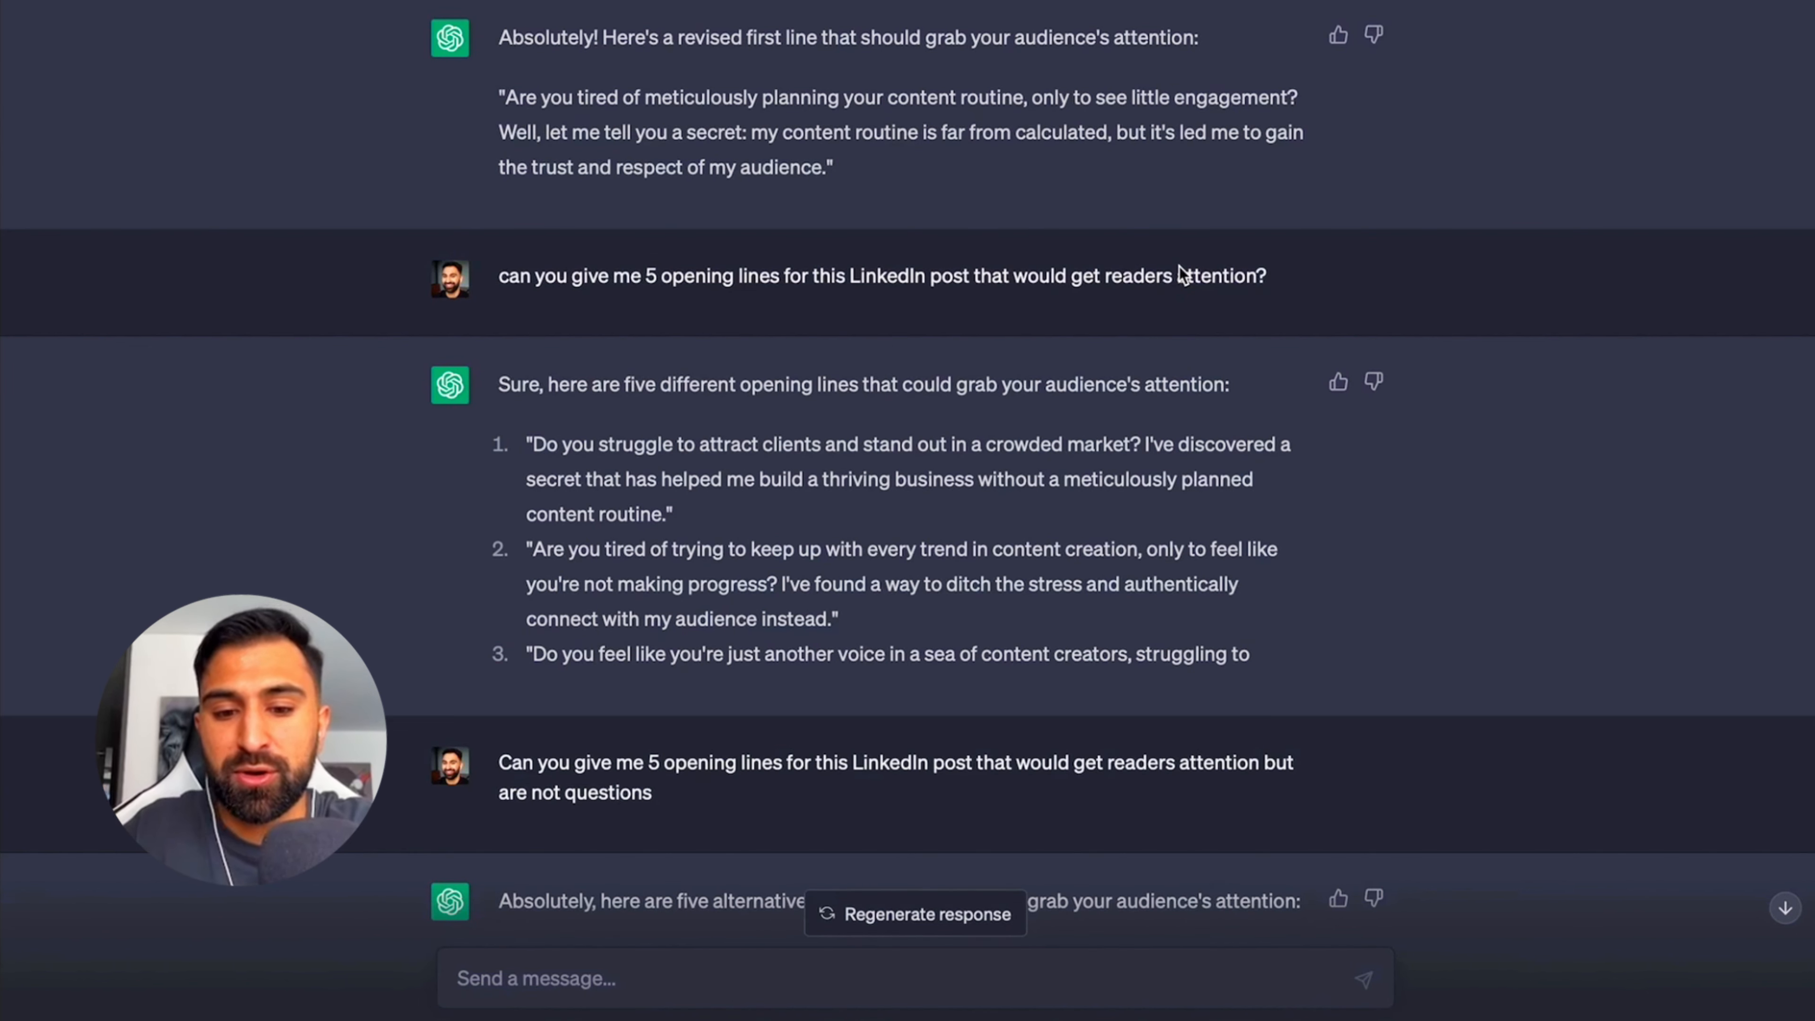
scroll(1179, 267, down, 18)
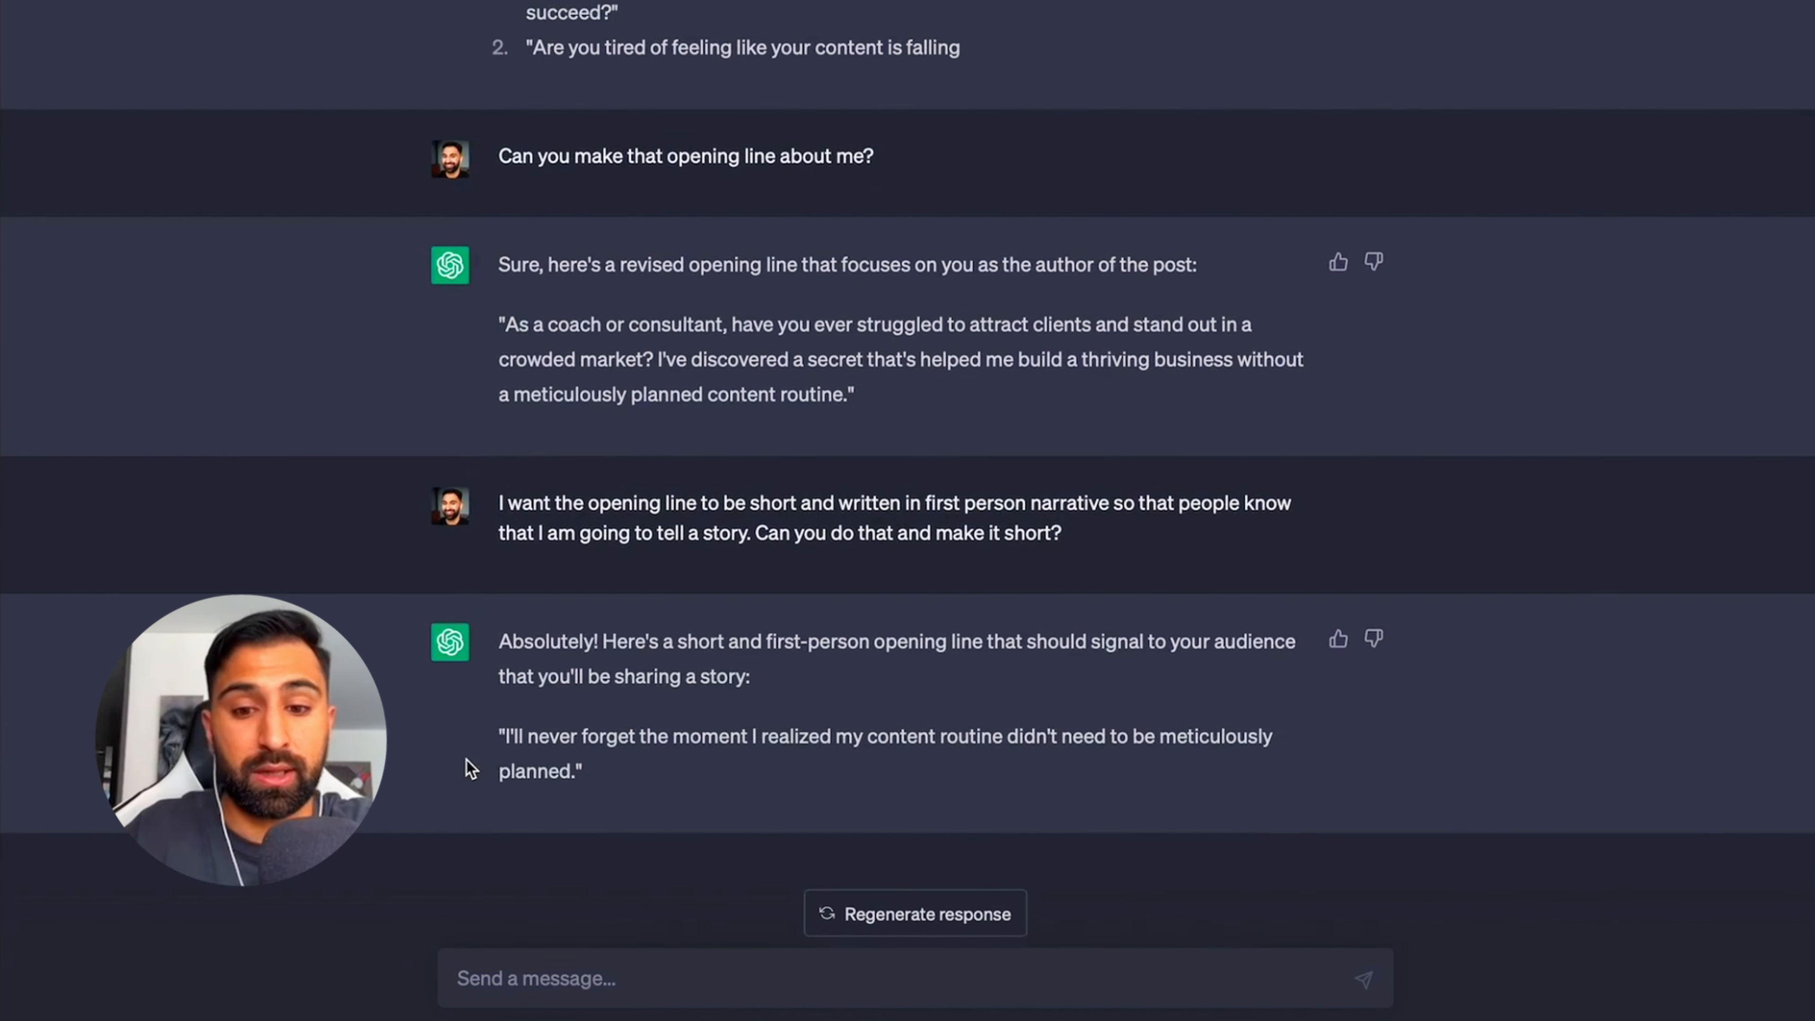
drag(477, 721, 661, 760)
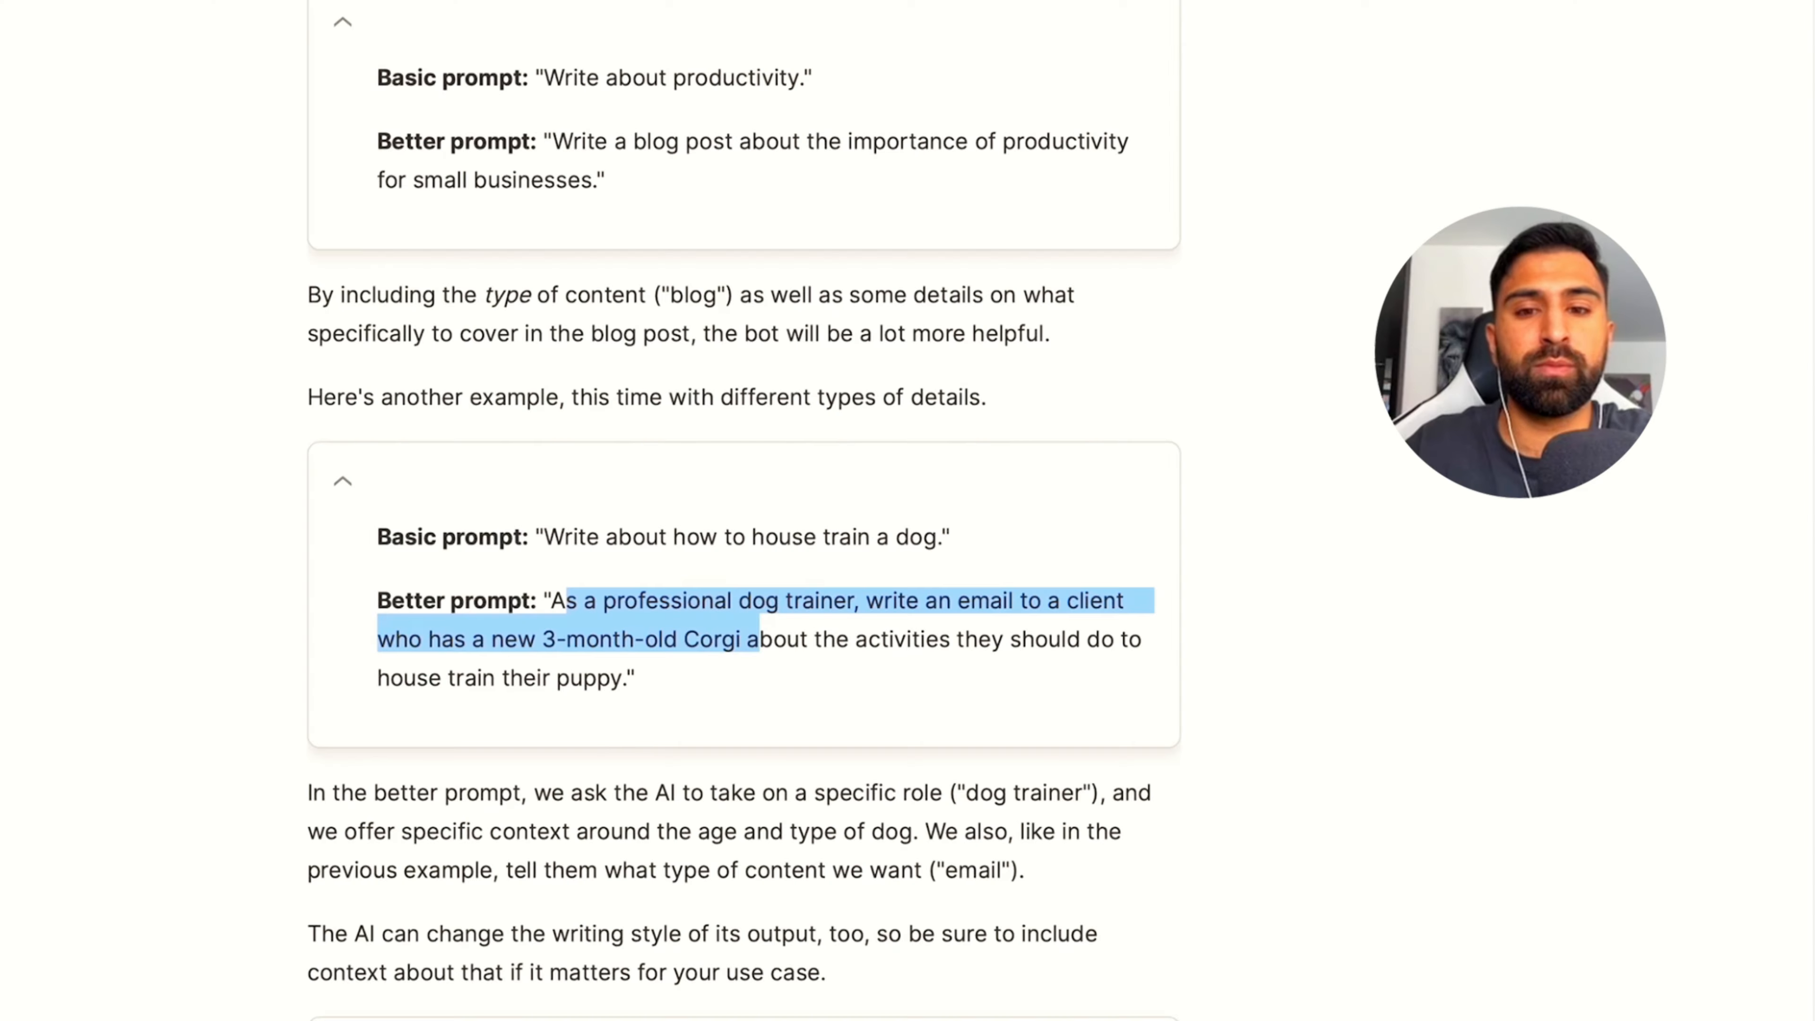
- Switch to the article on writing GPT prompts and read through its examples to the section on response length
scroll(594, 559, down, 20)
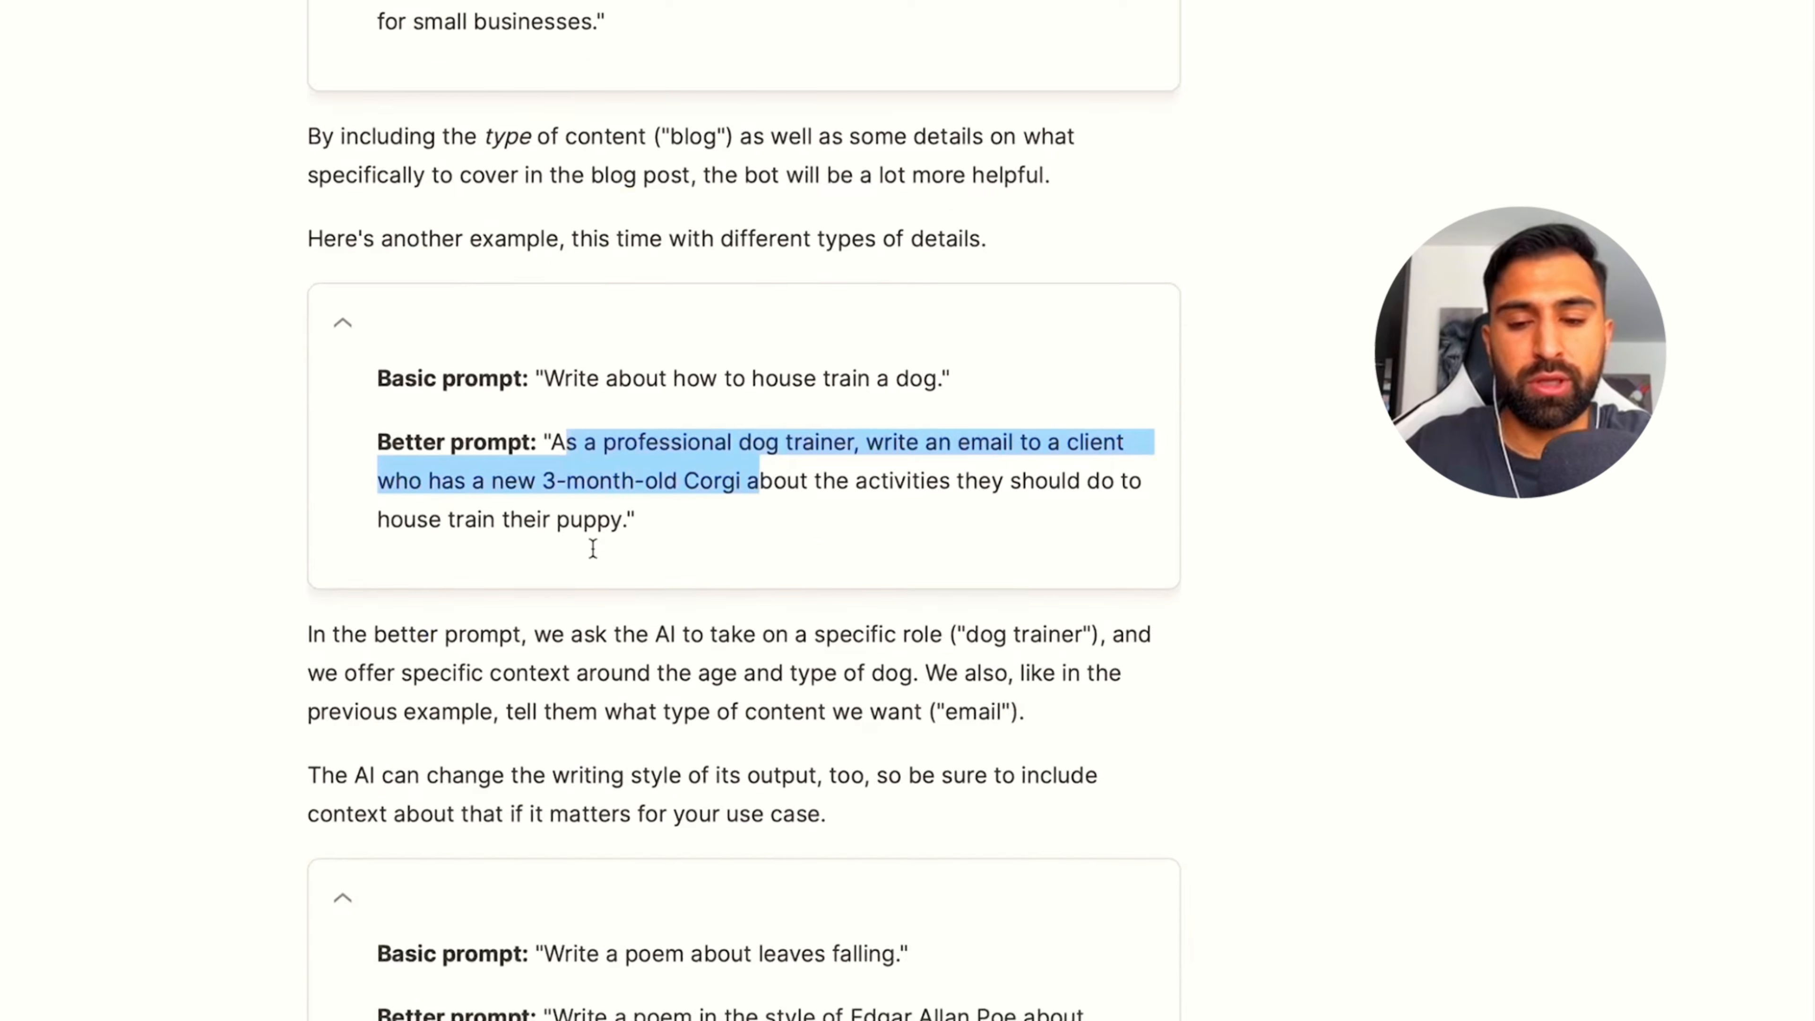
scroll(593, 563, down, 15)
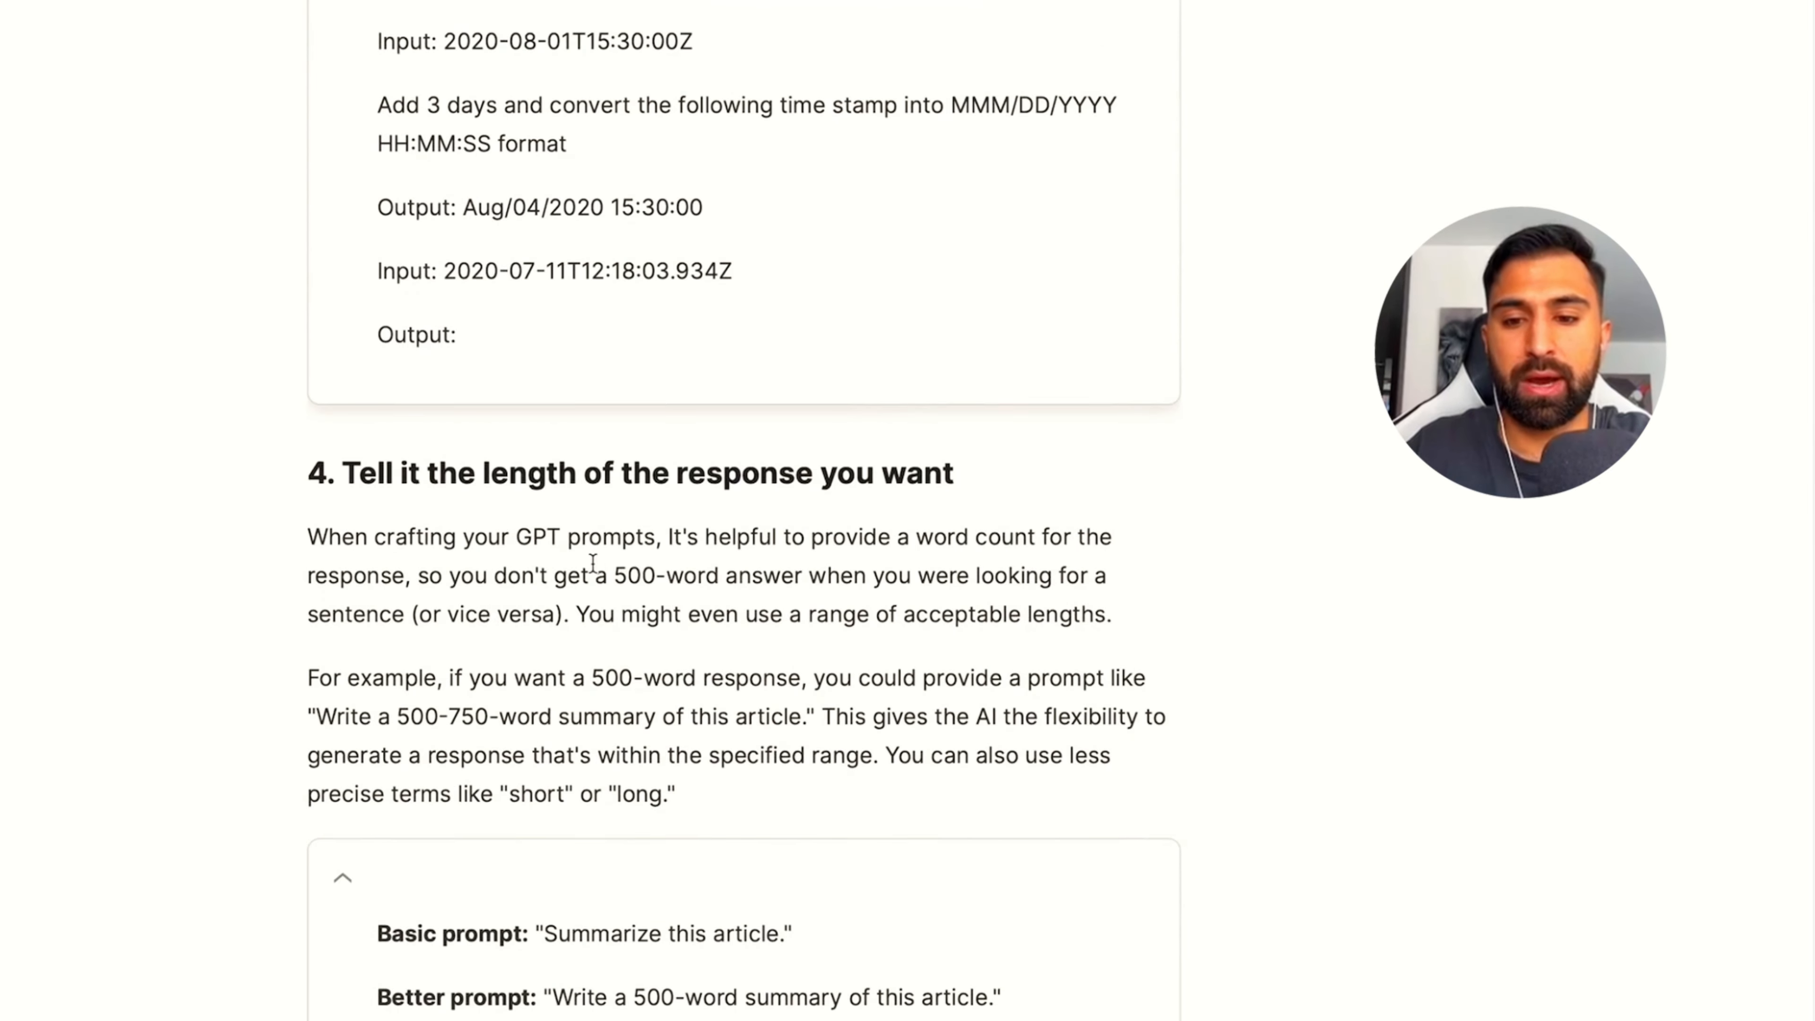